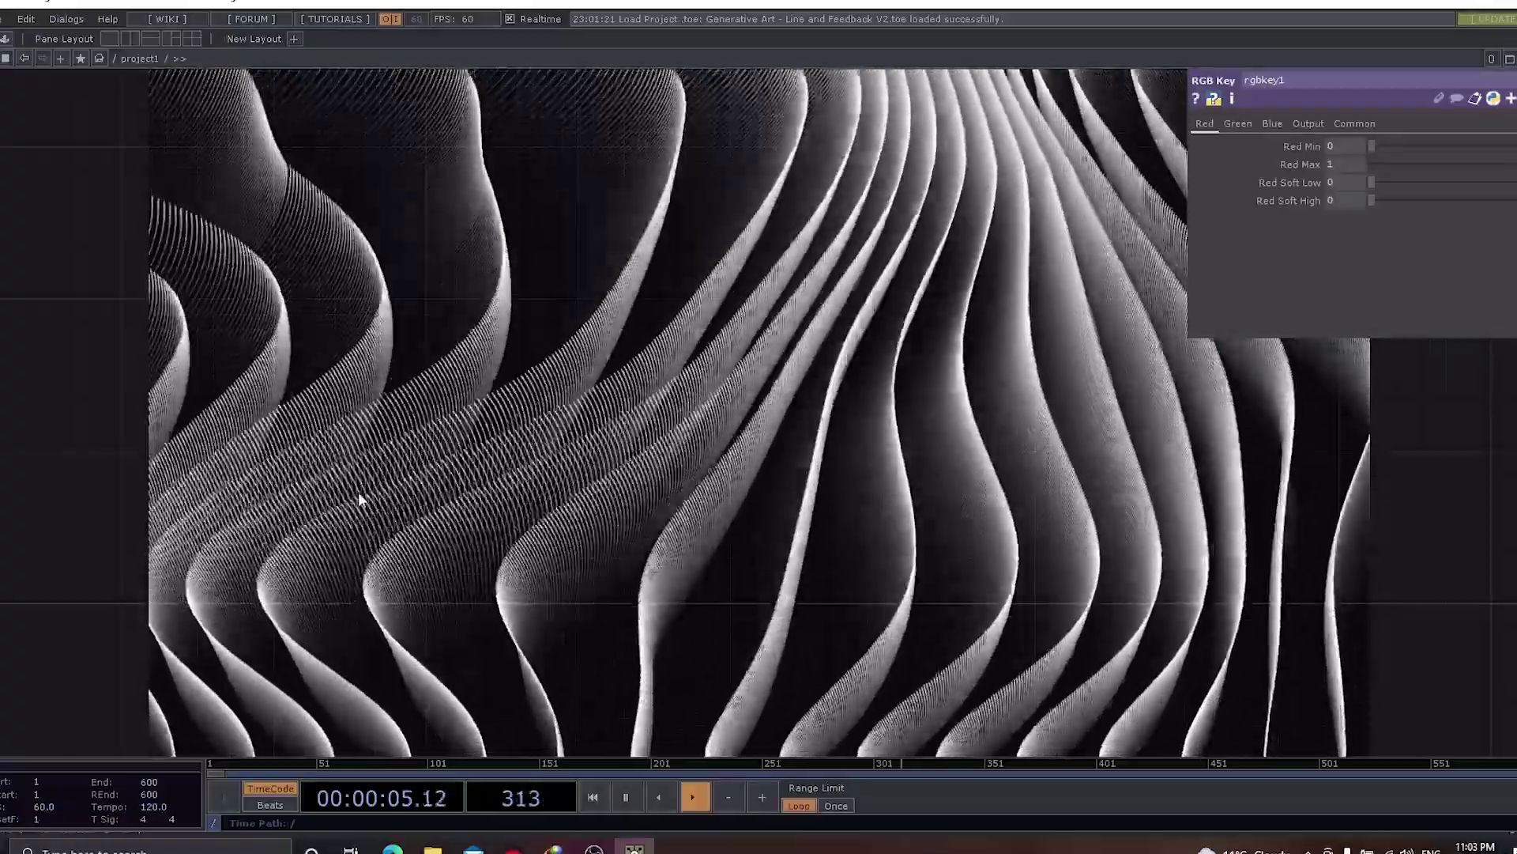
Pan the network editor so the finished node network sits over the white ribbon render
drag(92, 515, 1130, 510)
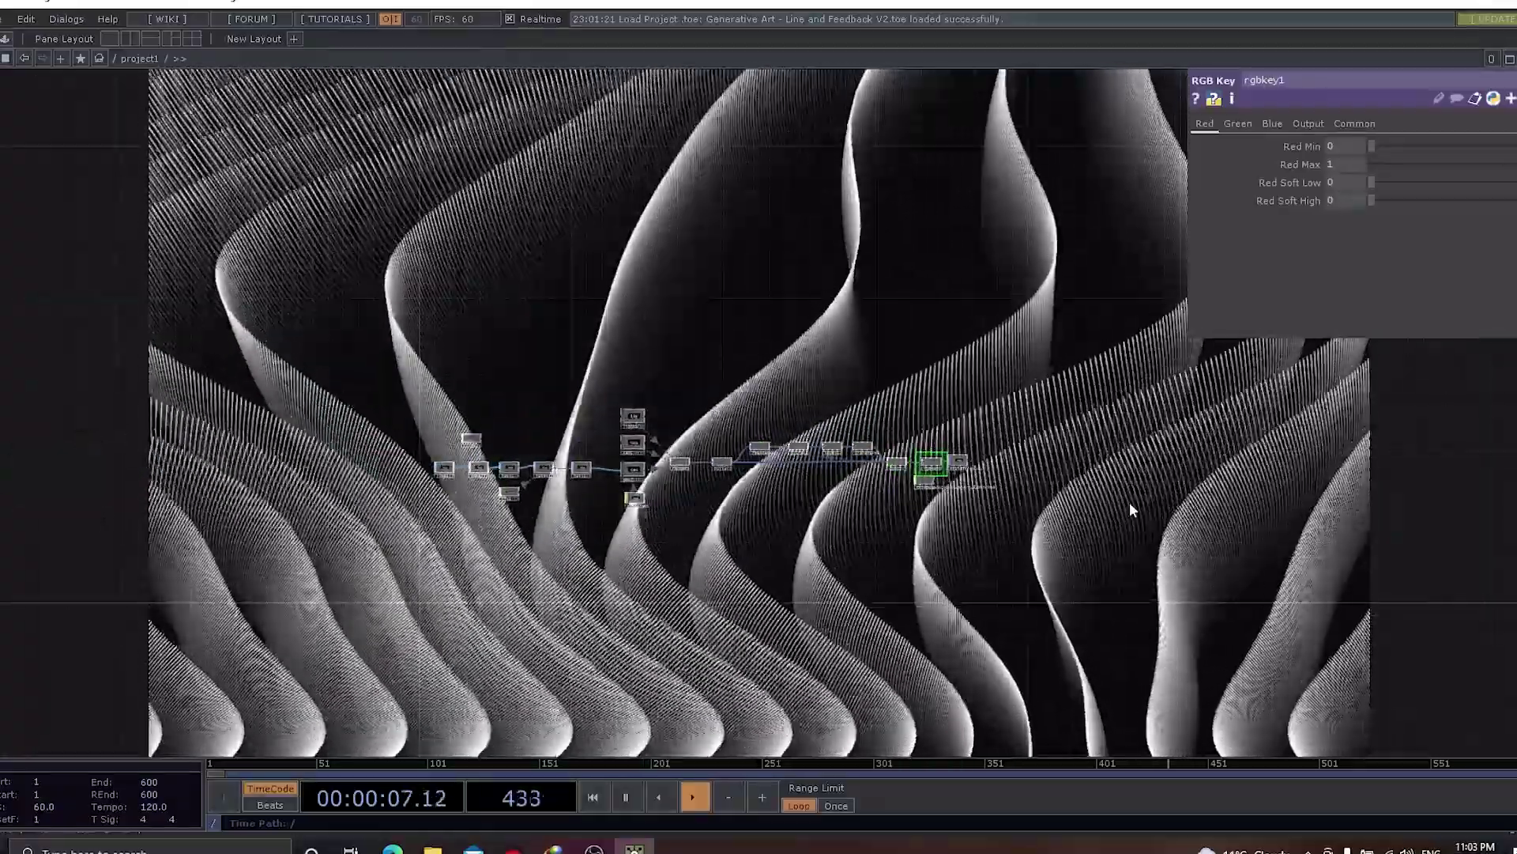
drag(426, 406, 770, 586)
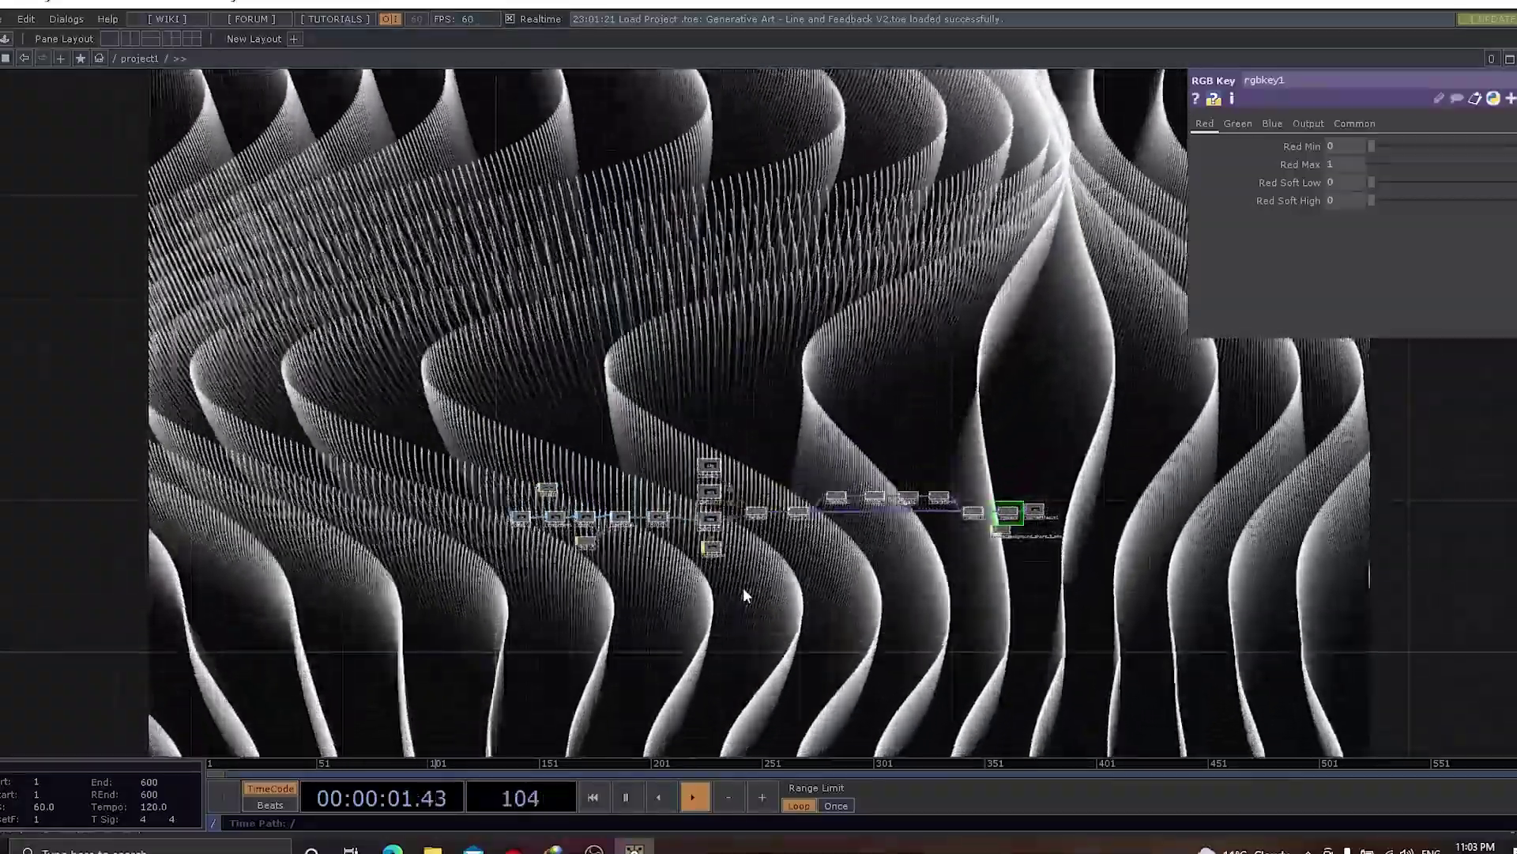
drag(888, 603, 565, 549)
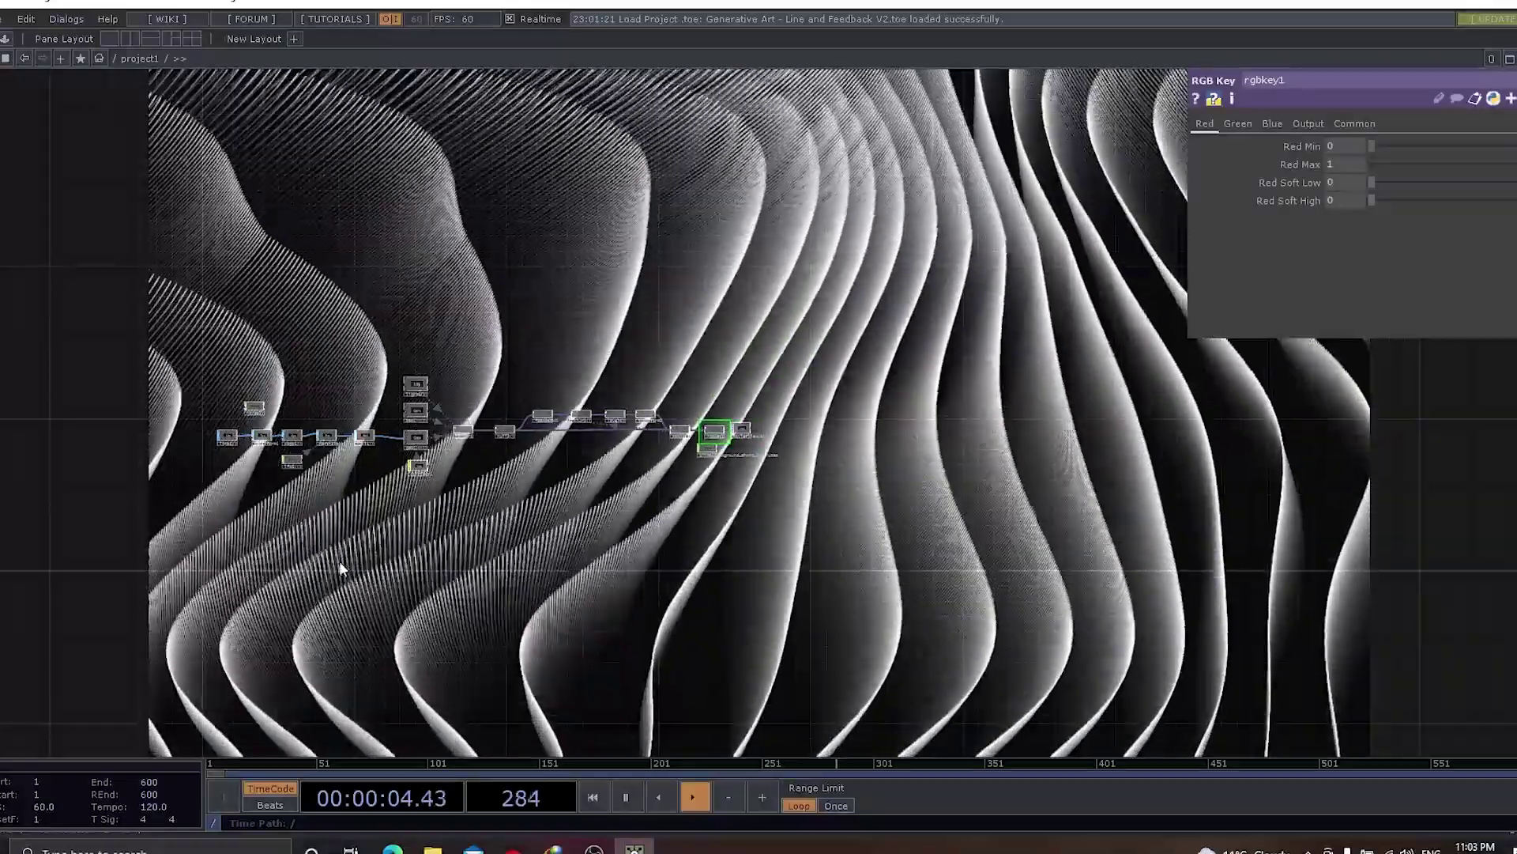
drag(378, 561, 659, 561)
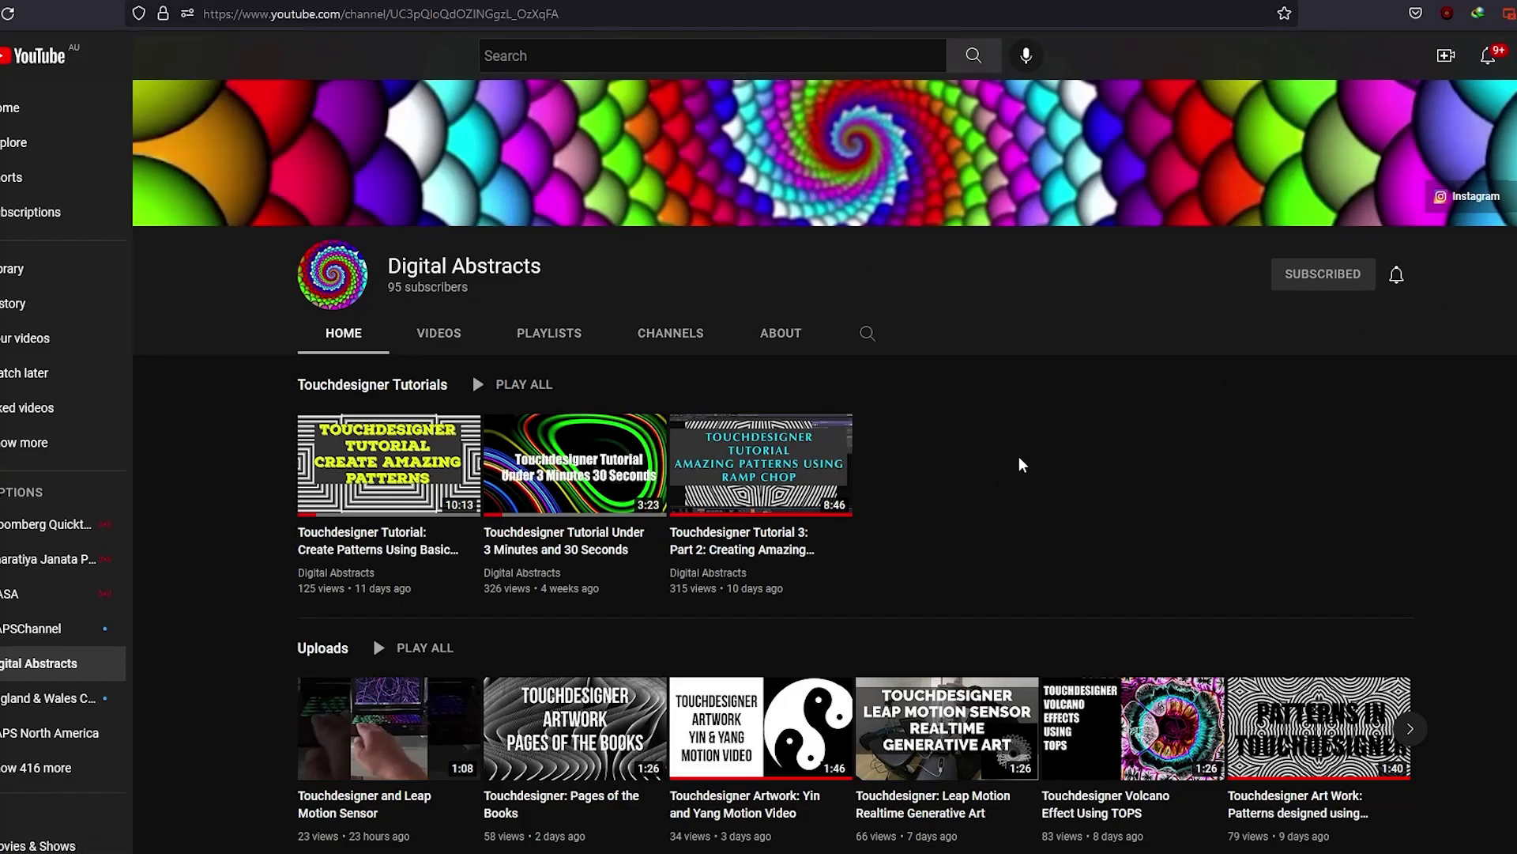
Show the channel's VIDEOS tab and browse its full list of tutorial uploads
scroll(1021, 465, down, 1)
click(436, 245)
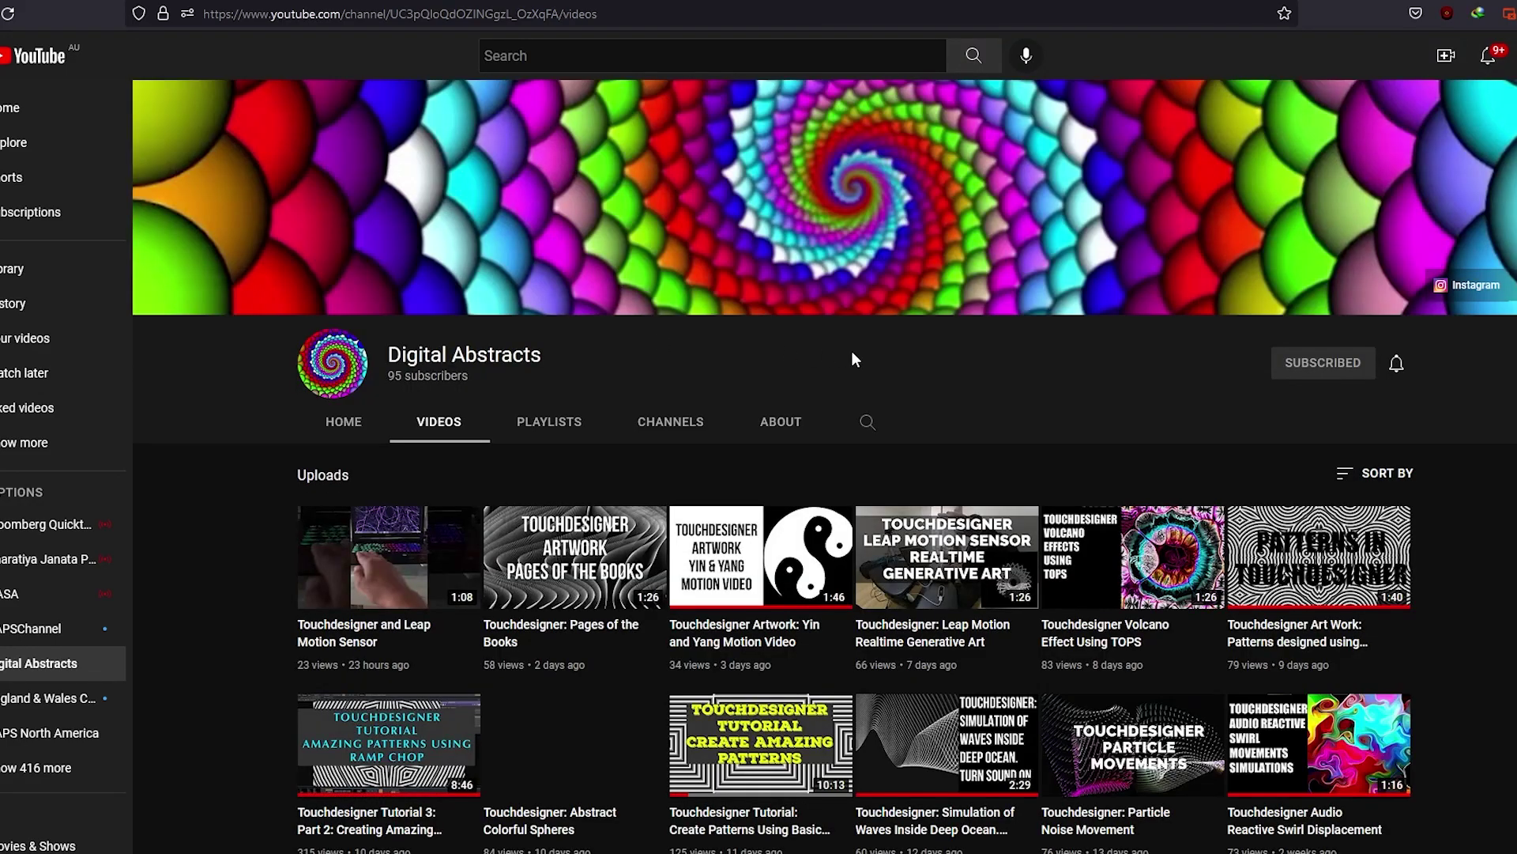
scroll(1116, 345, down, 2)
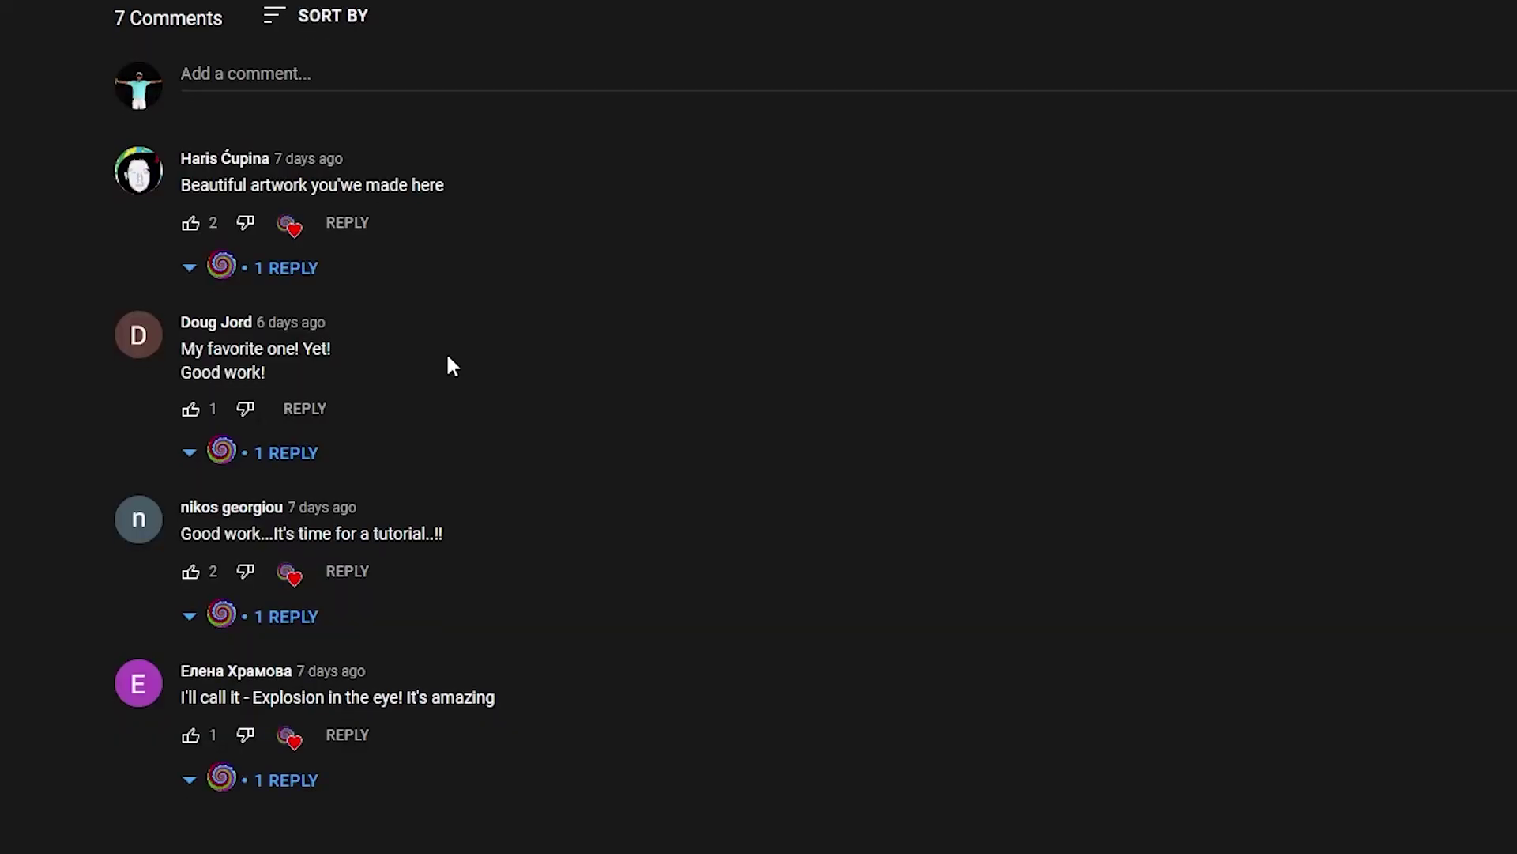
scroll(447, 364, down, 1)
scroll(495, 353, up, 1)
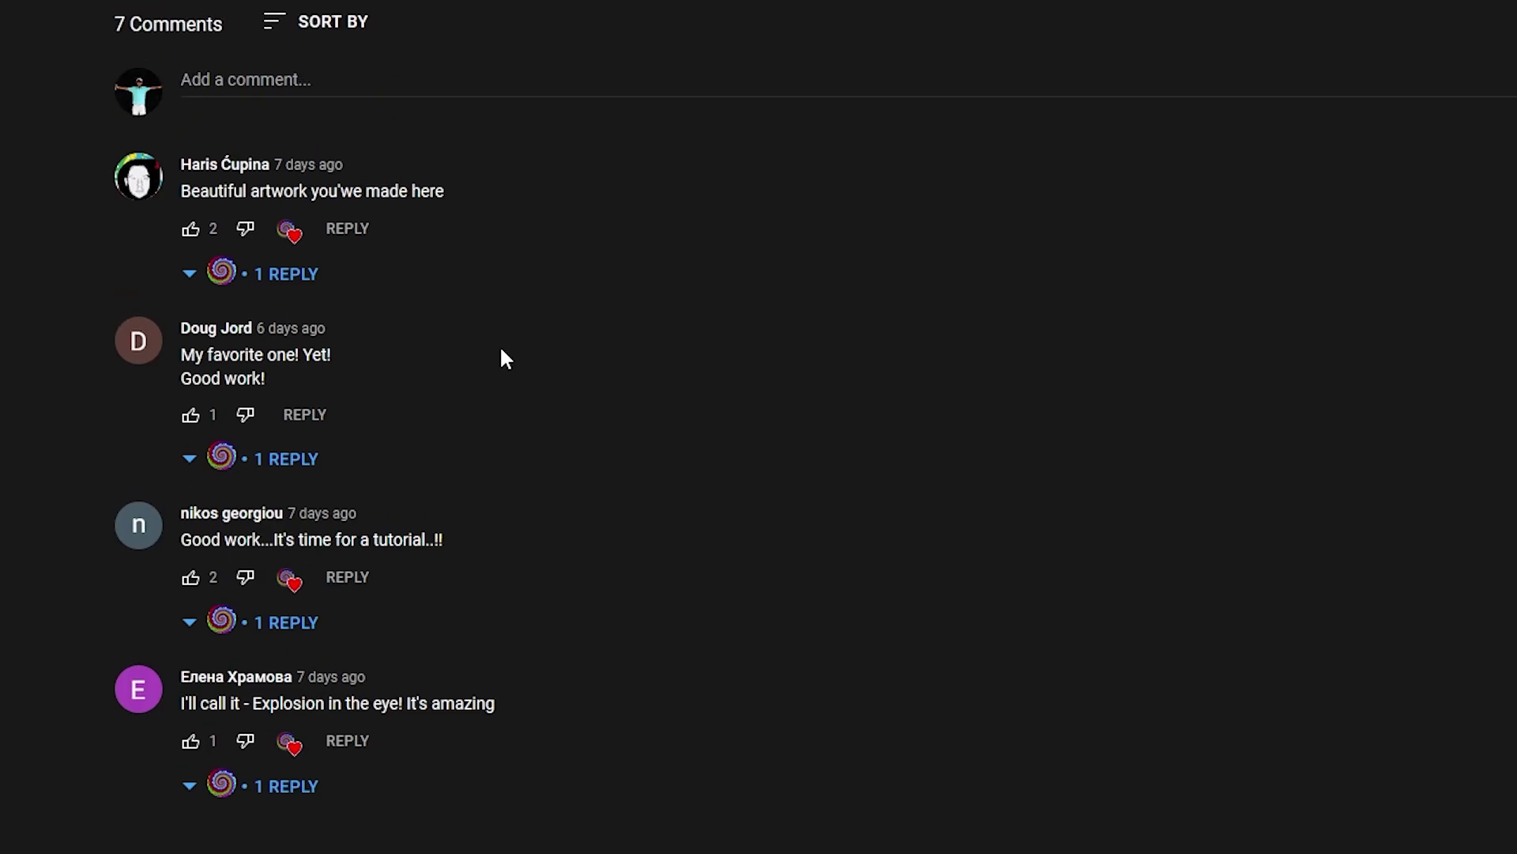
Expand the creator's reply under the first comment of a tutorial
click(190, 275)
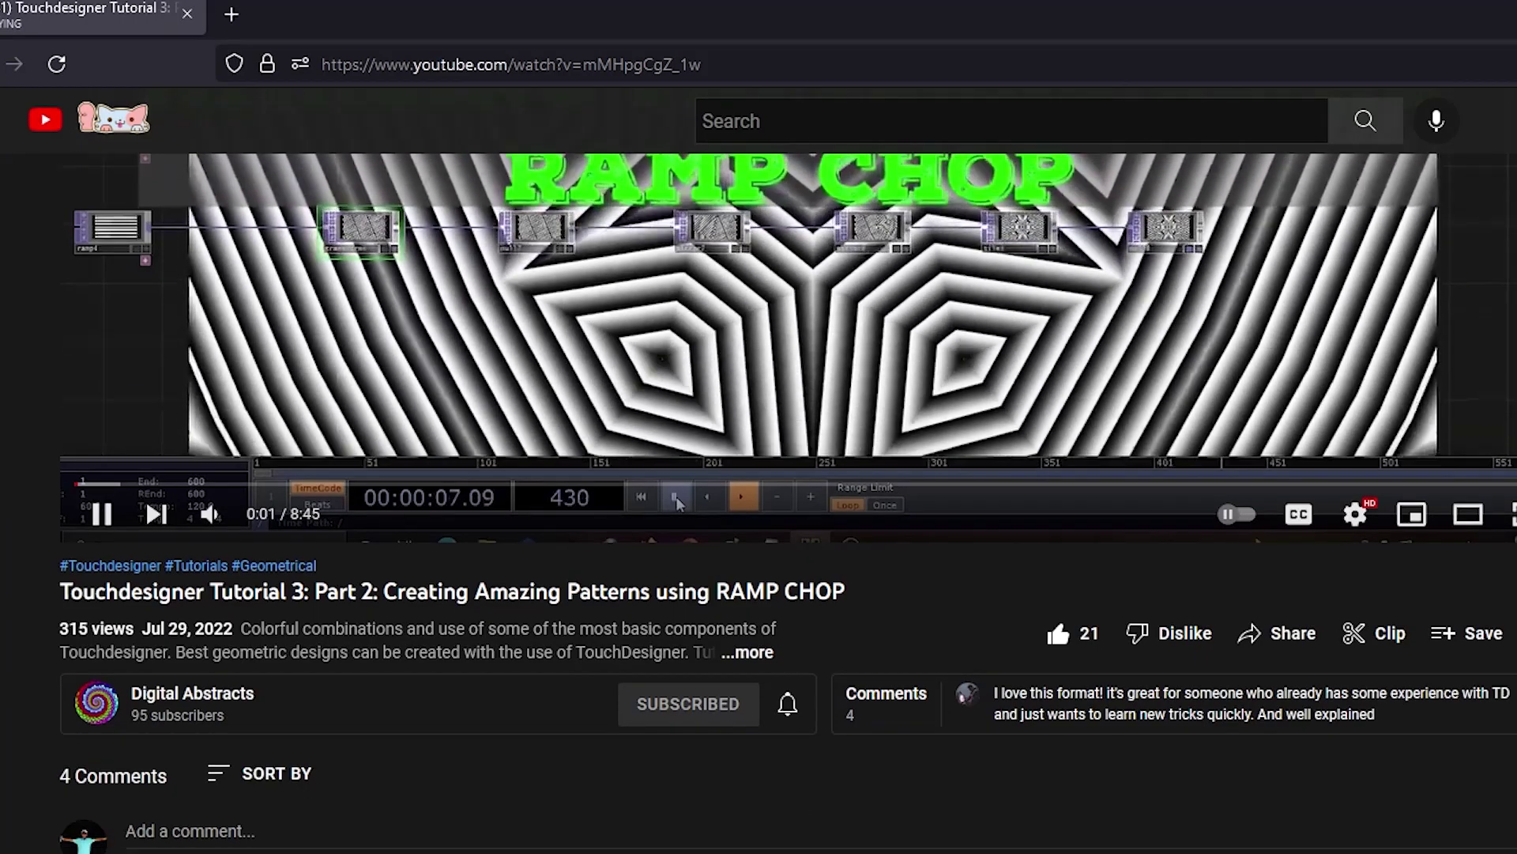
scroll(320, 783, down, 4)
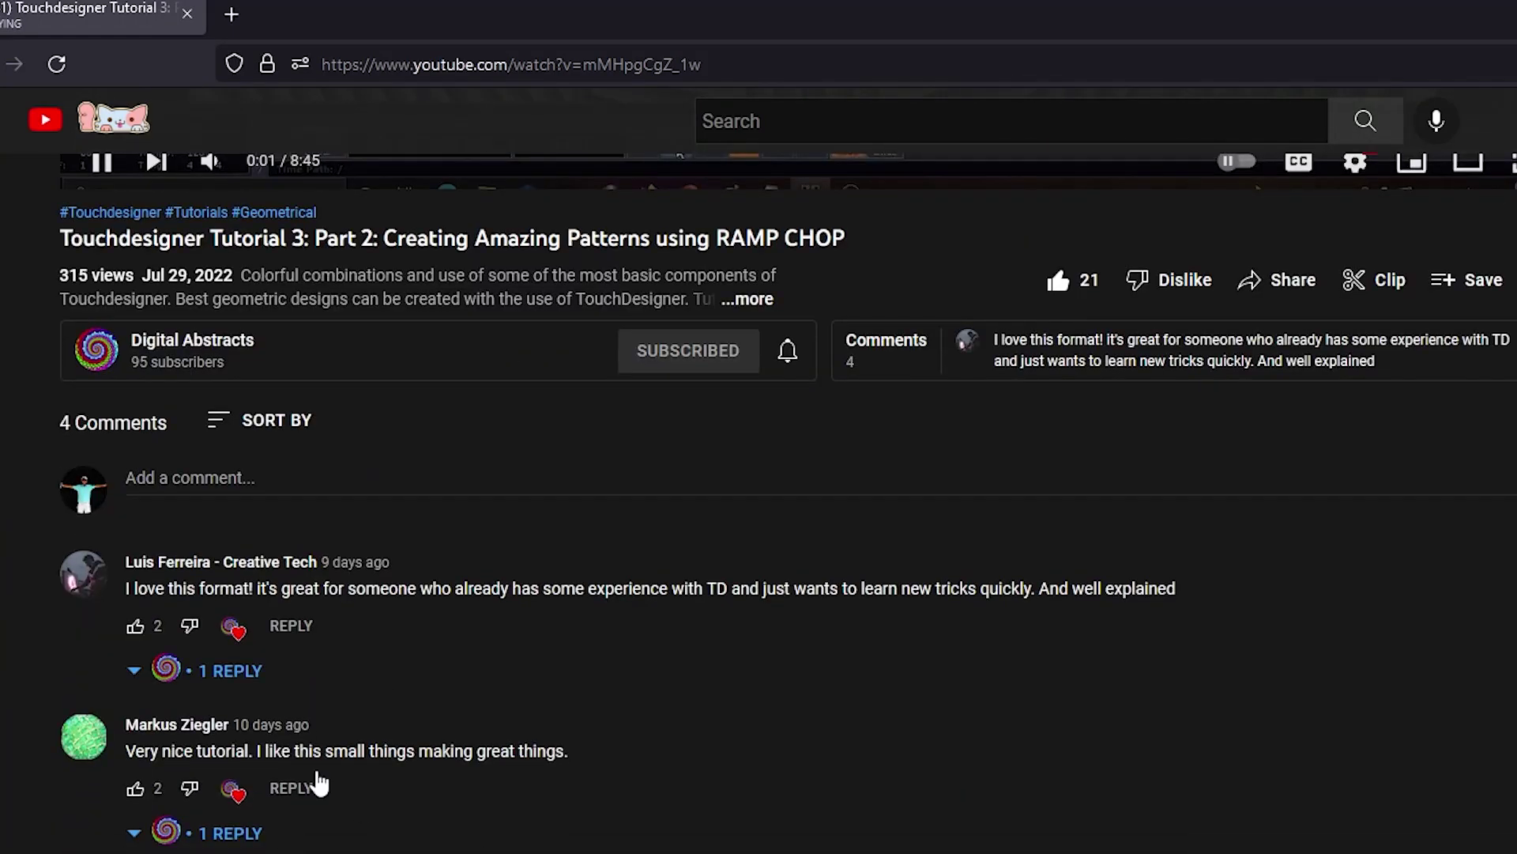
click(135, 670)
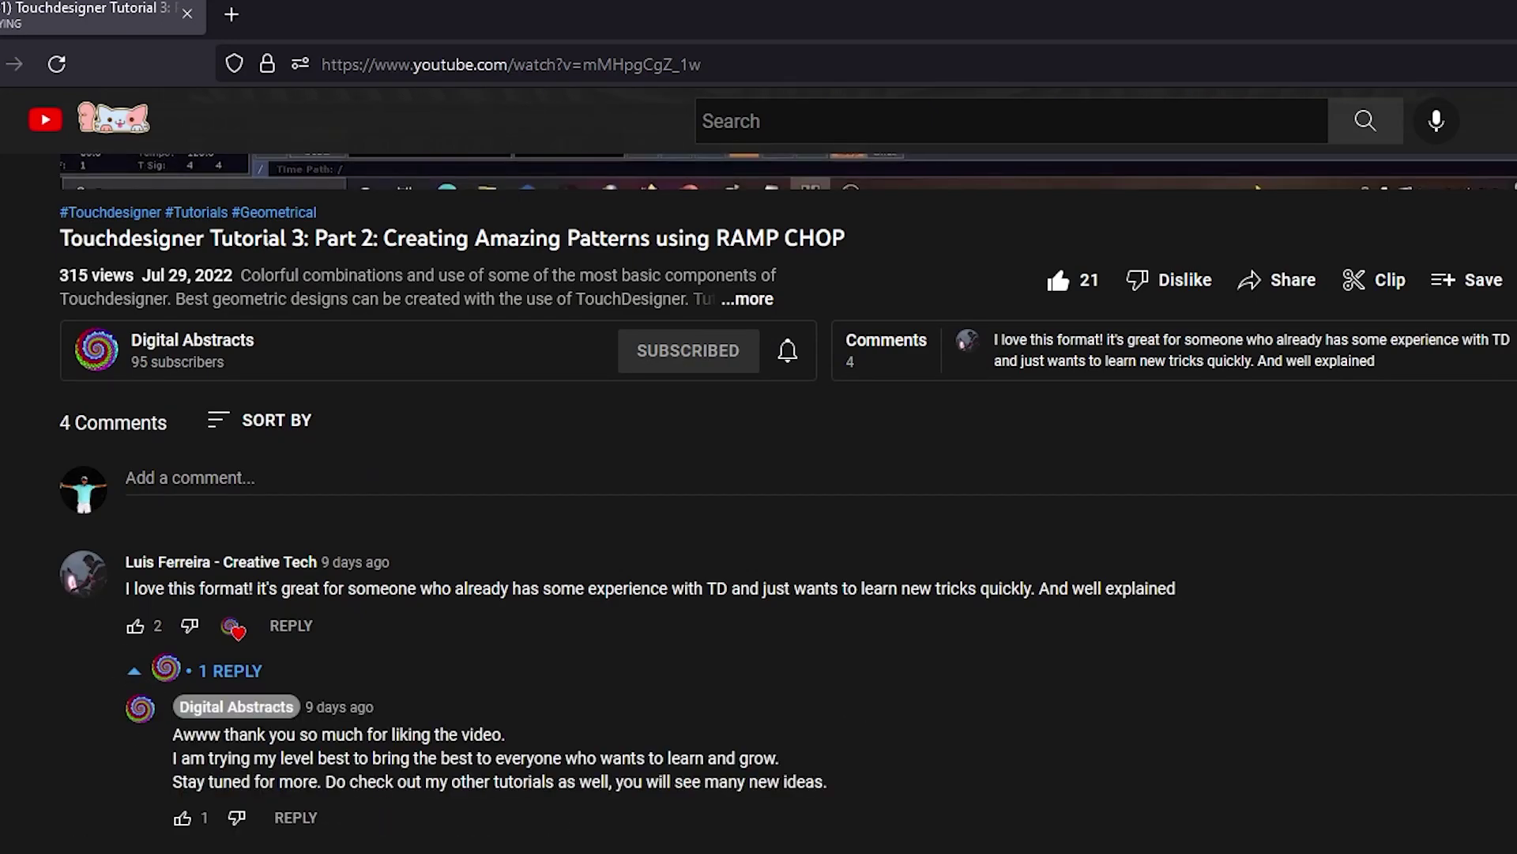
scroll(787, 503, down, 2)
scroll(787, 503, up, 3)
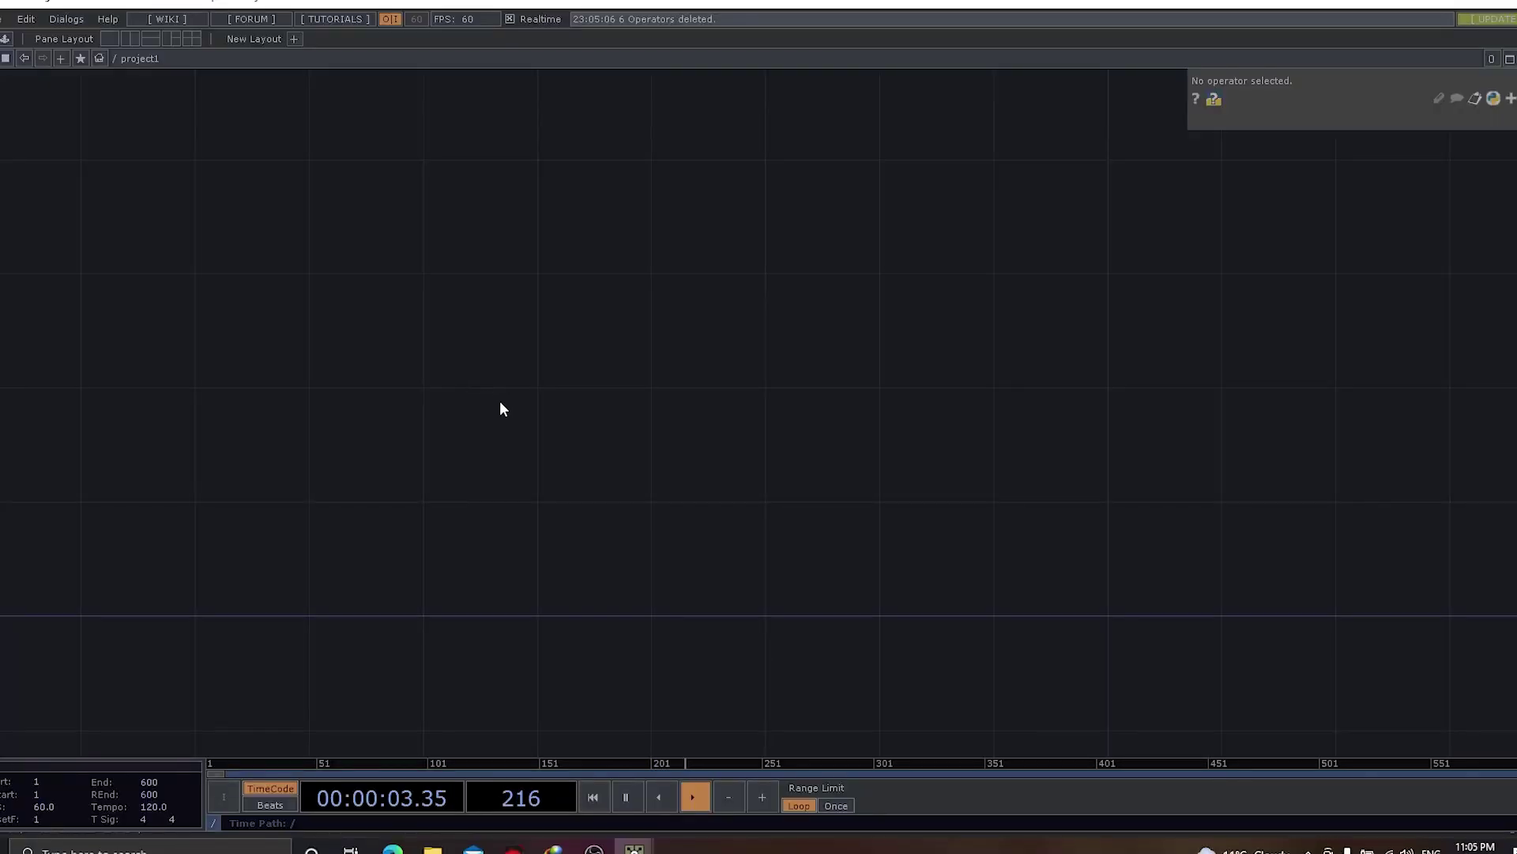
Create a line1 Line SOP with Point A X at -0.5 and Point B X at 0.5
key(Tab)
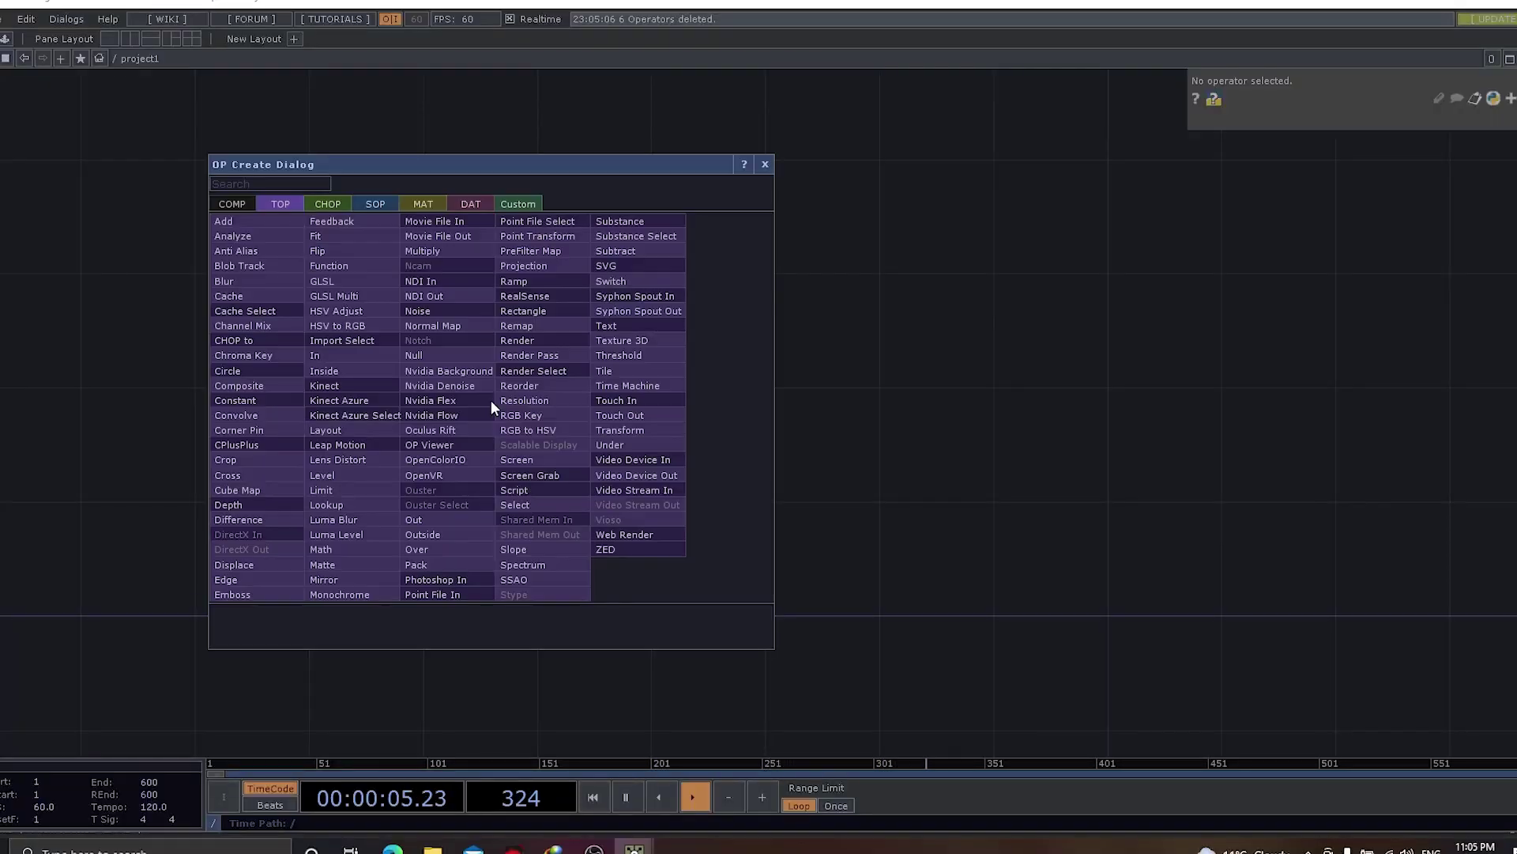
click(387, 202)
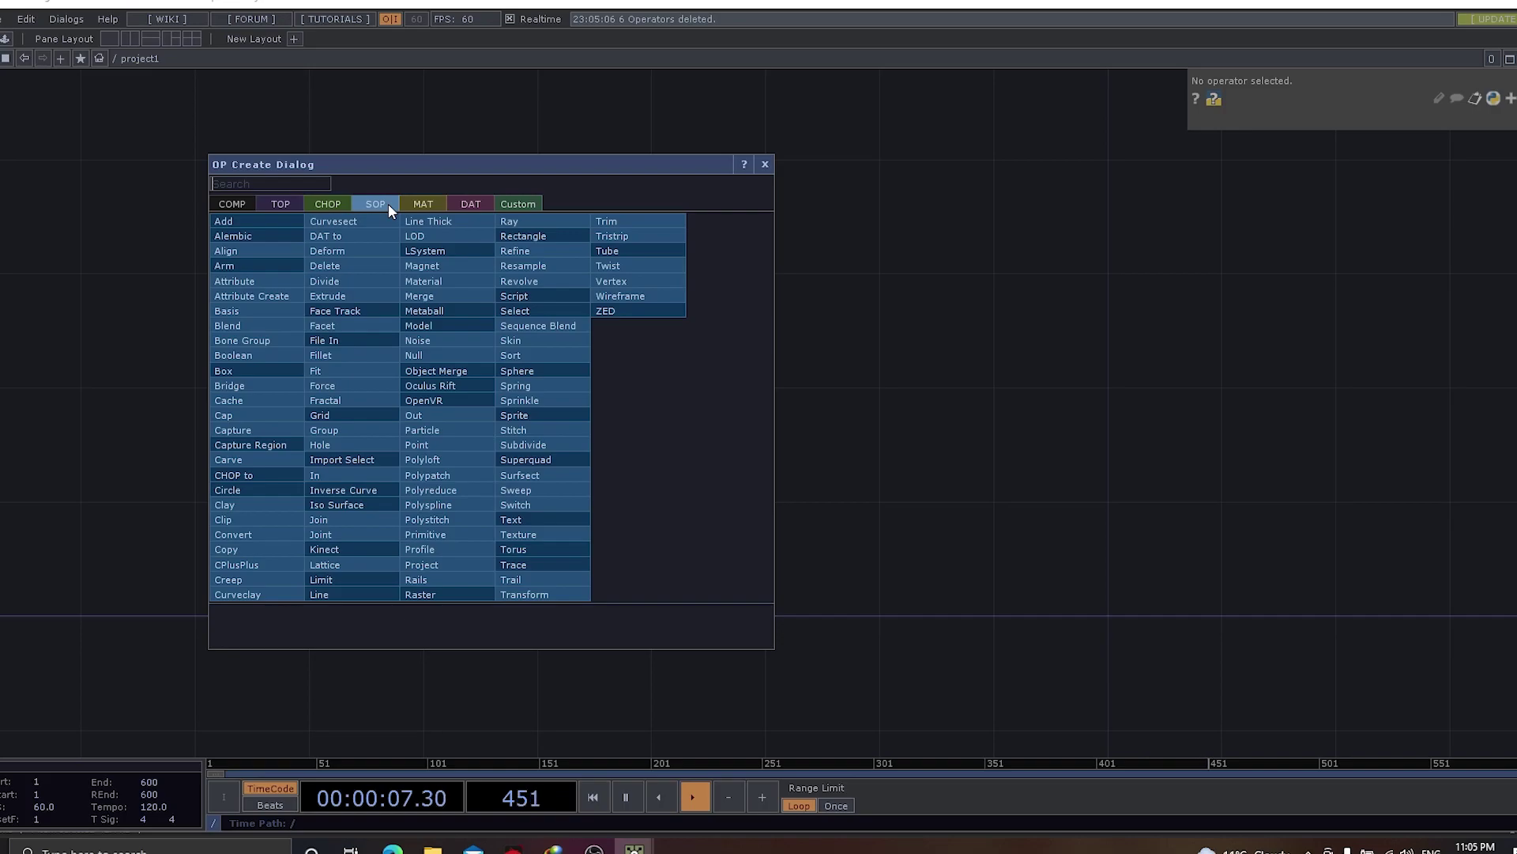
text(lin)
click(445, 568)
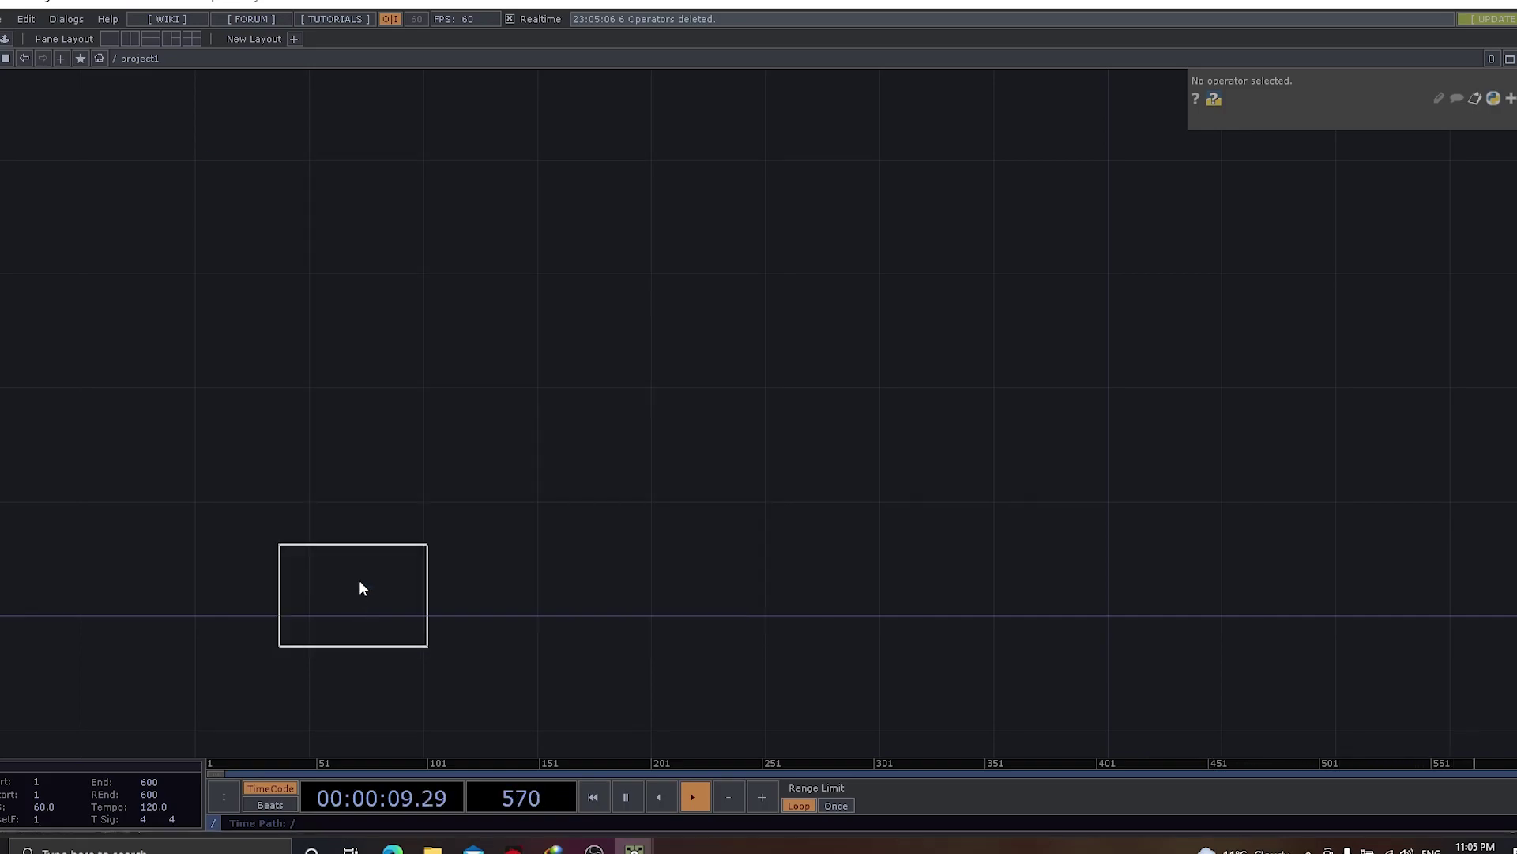
click(463, 340)
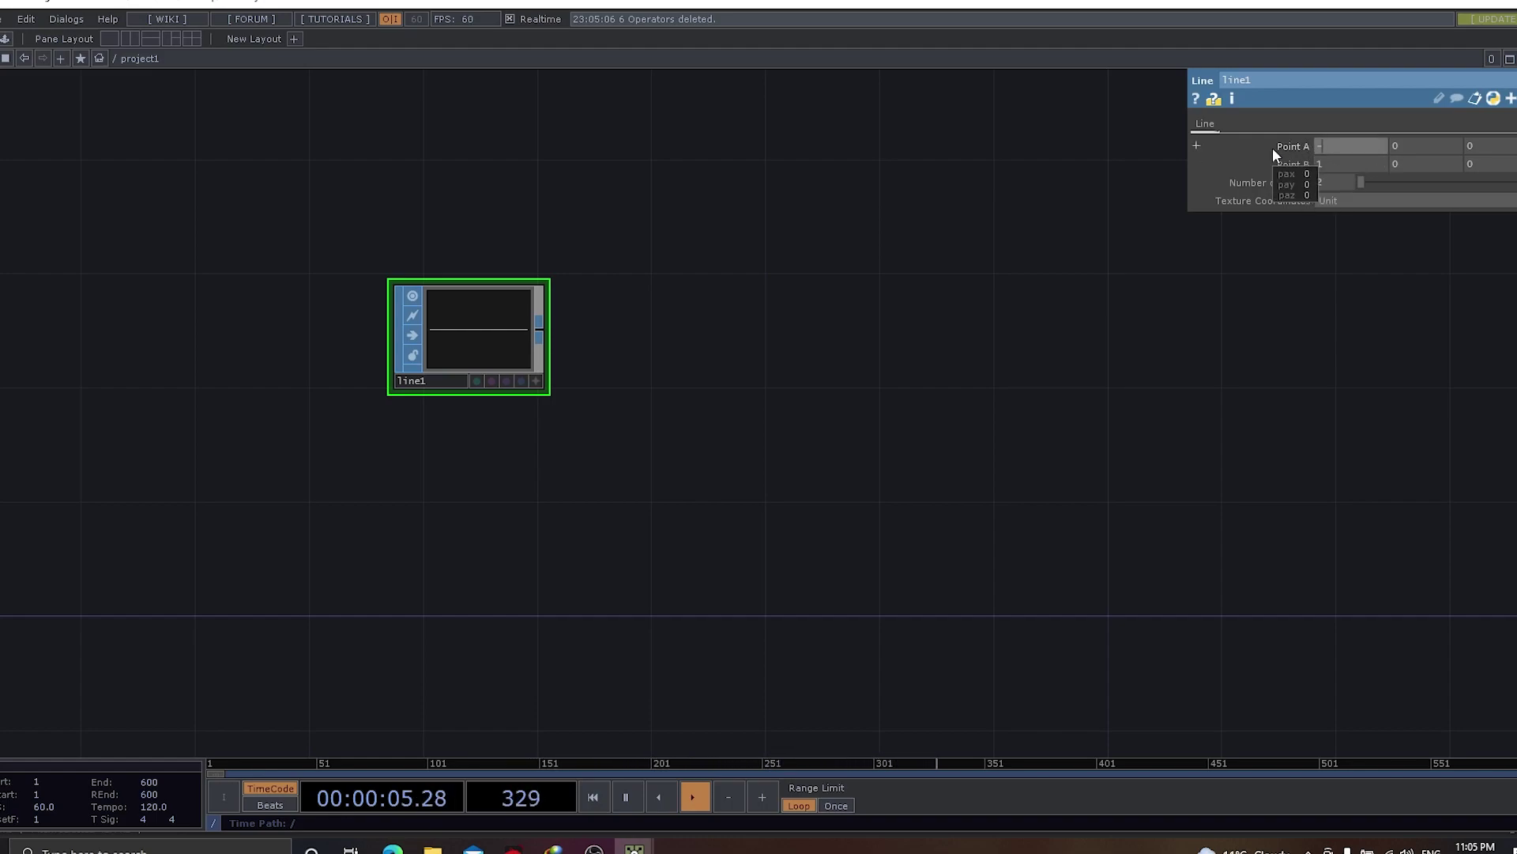
text(.5)
key(Tab)
key(Tab)
key(Tab)
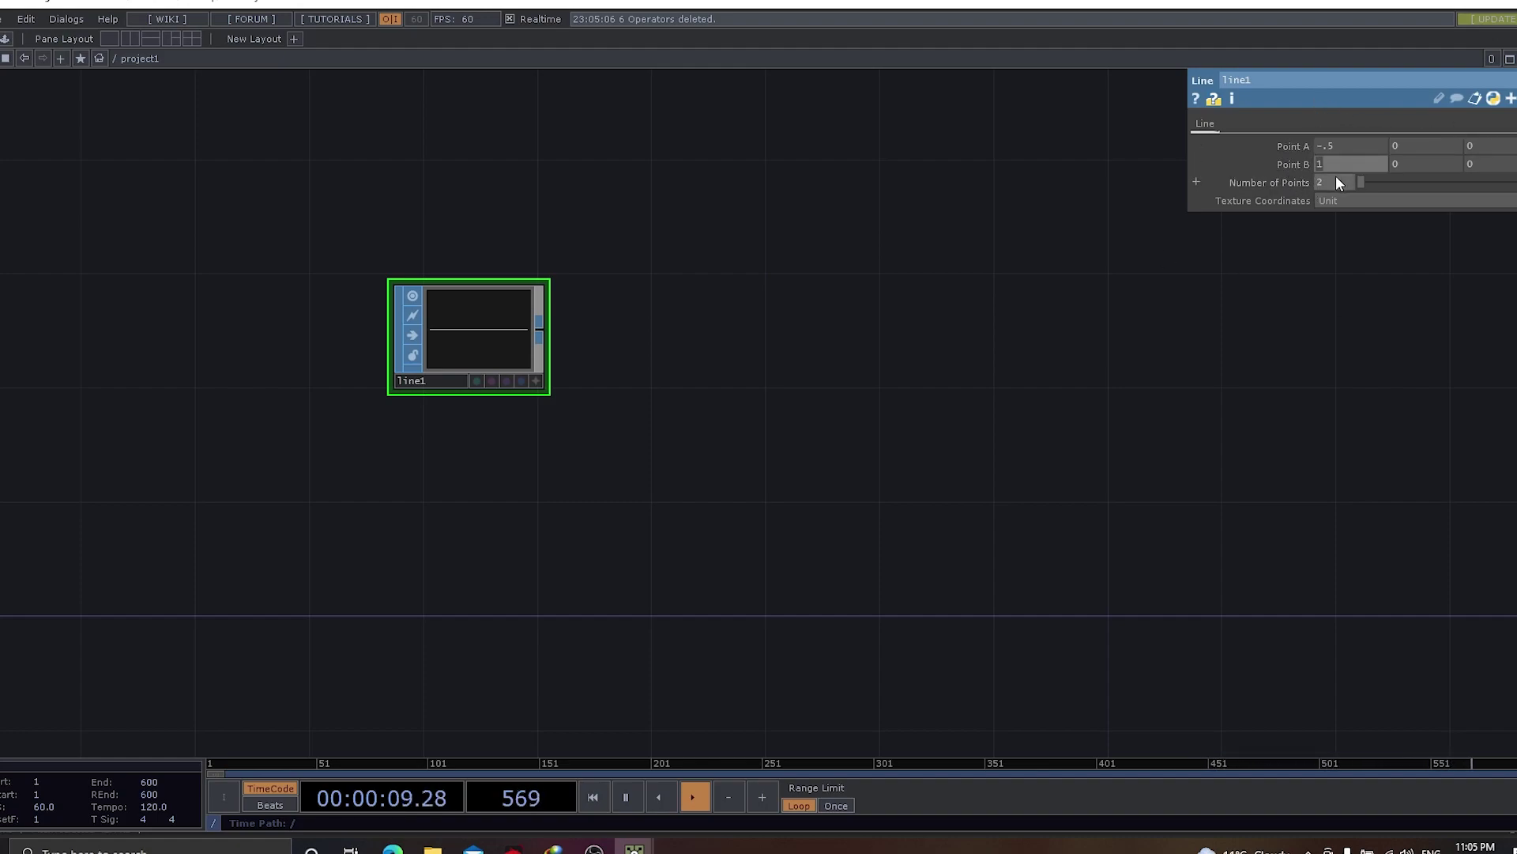
text(.5)
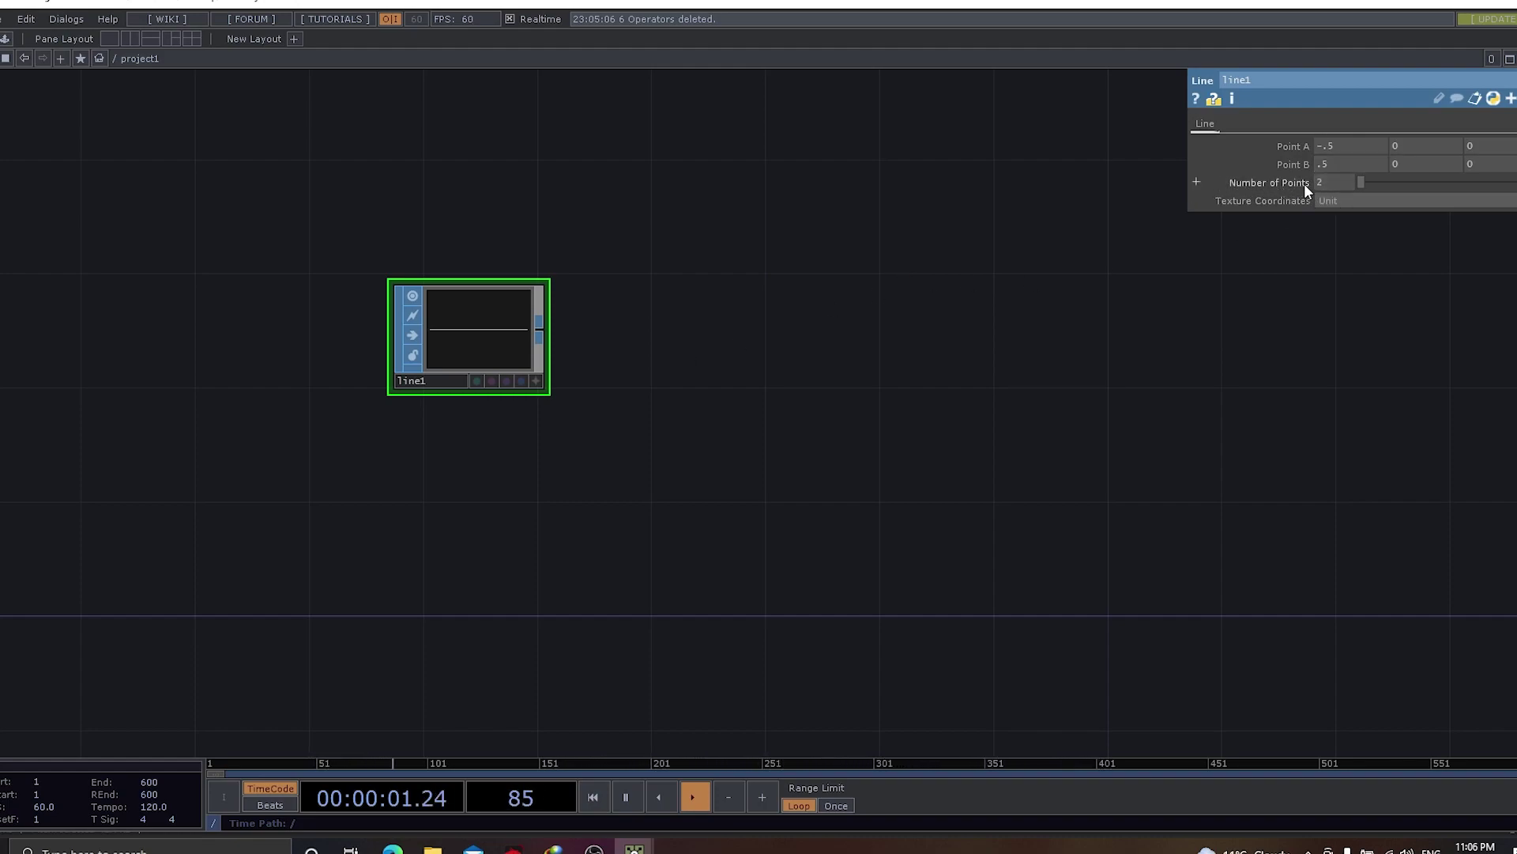
Add a particle1 Particle SOP wired after line1's output
right_click(539, 324)
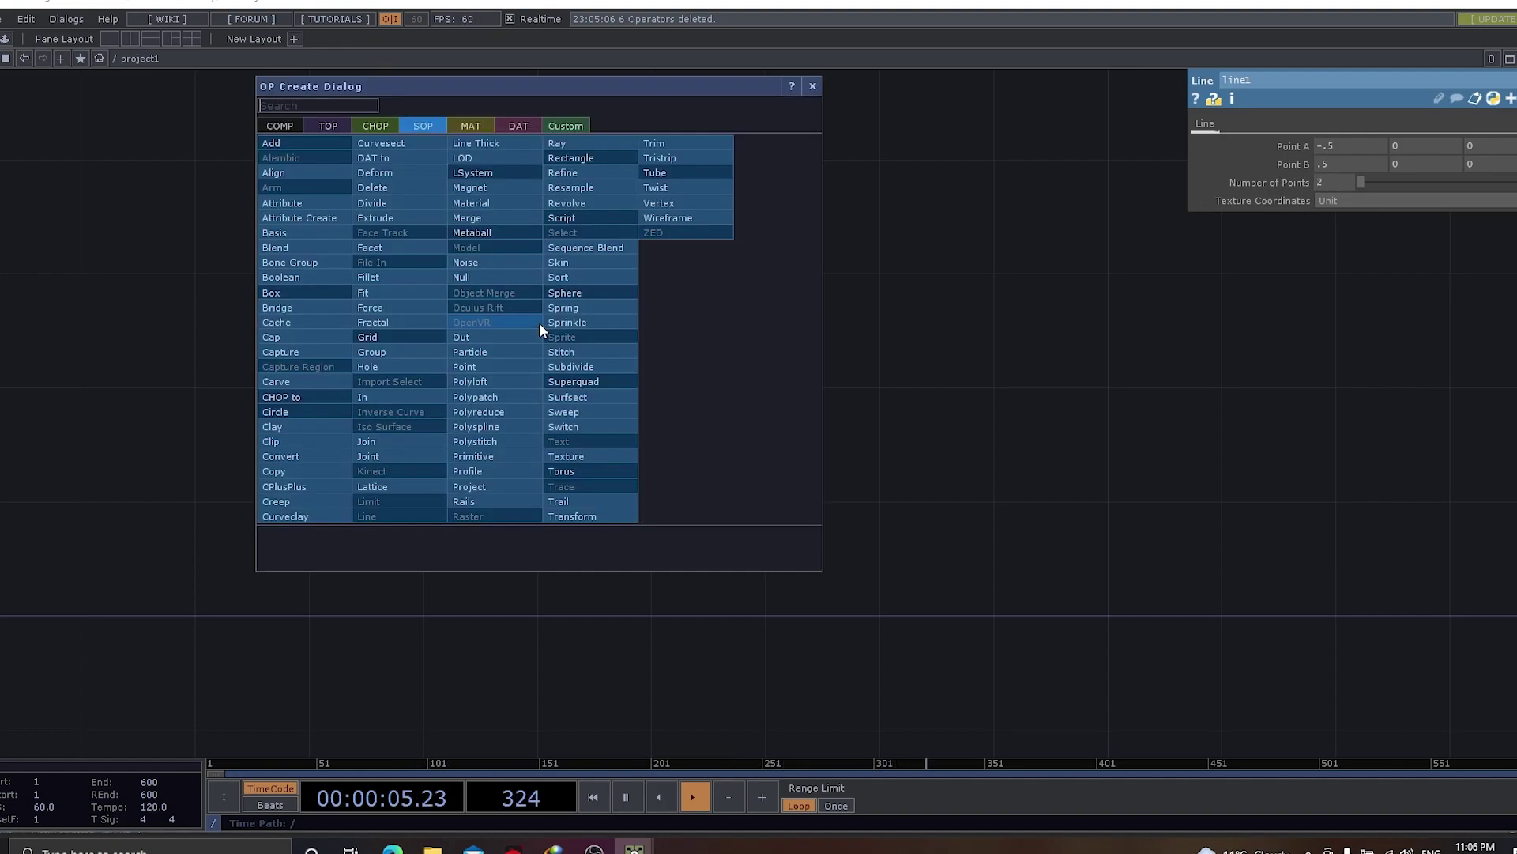
text(par)
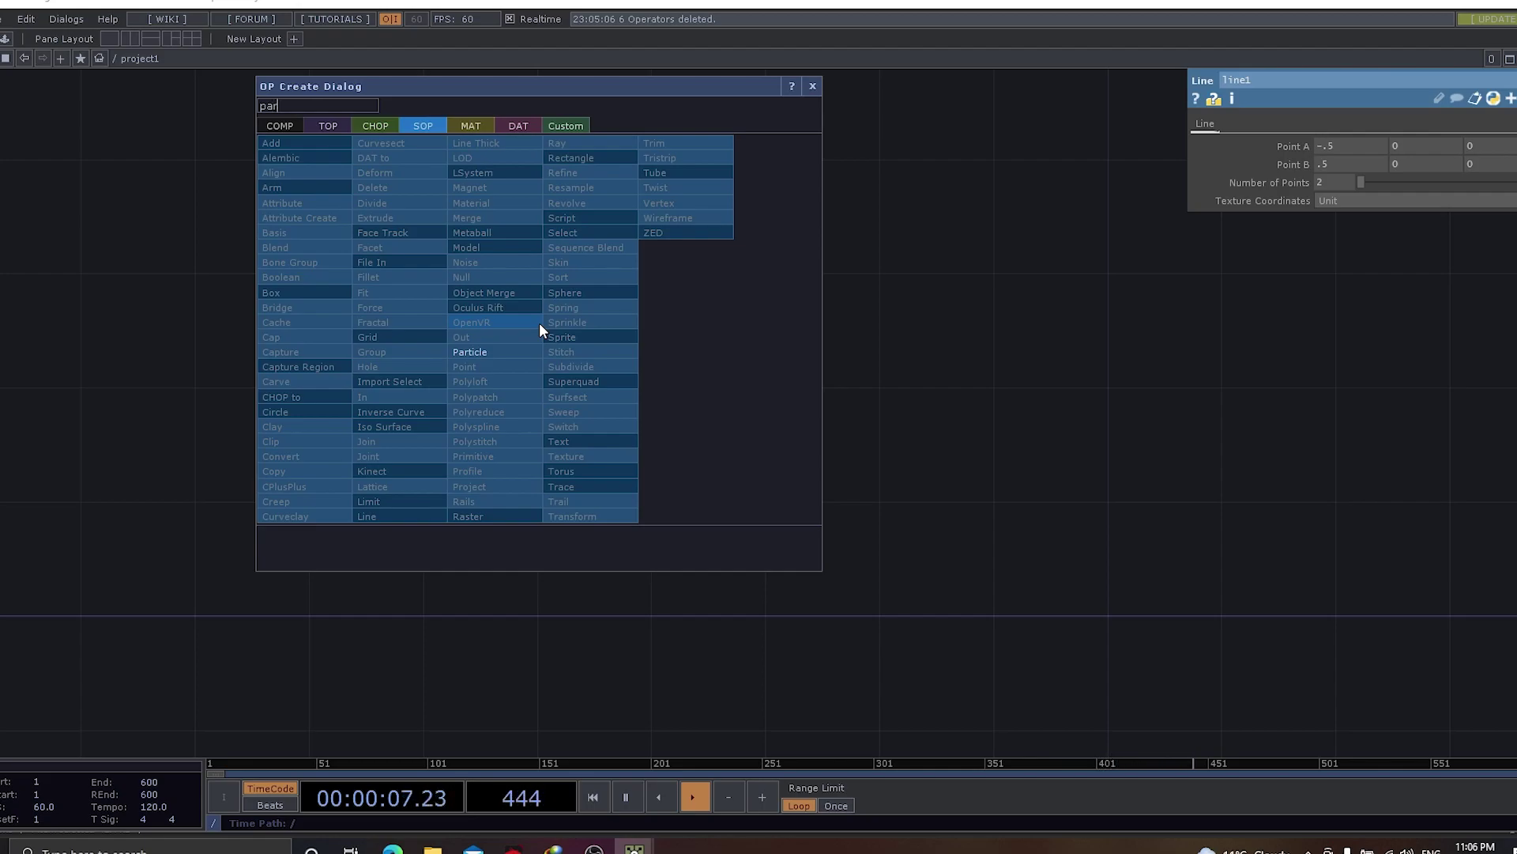
key(Return)
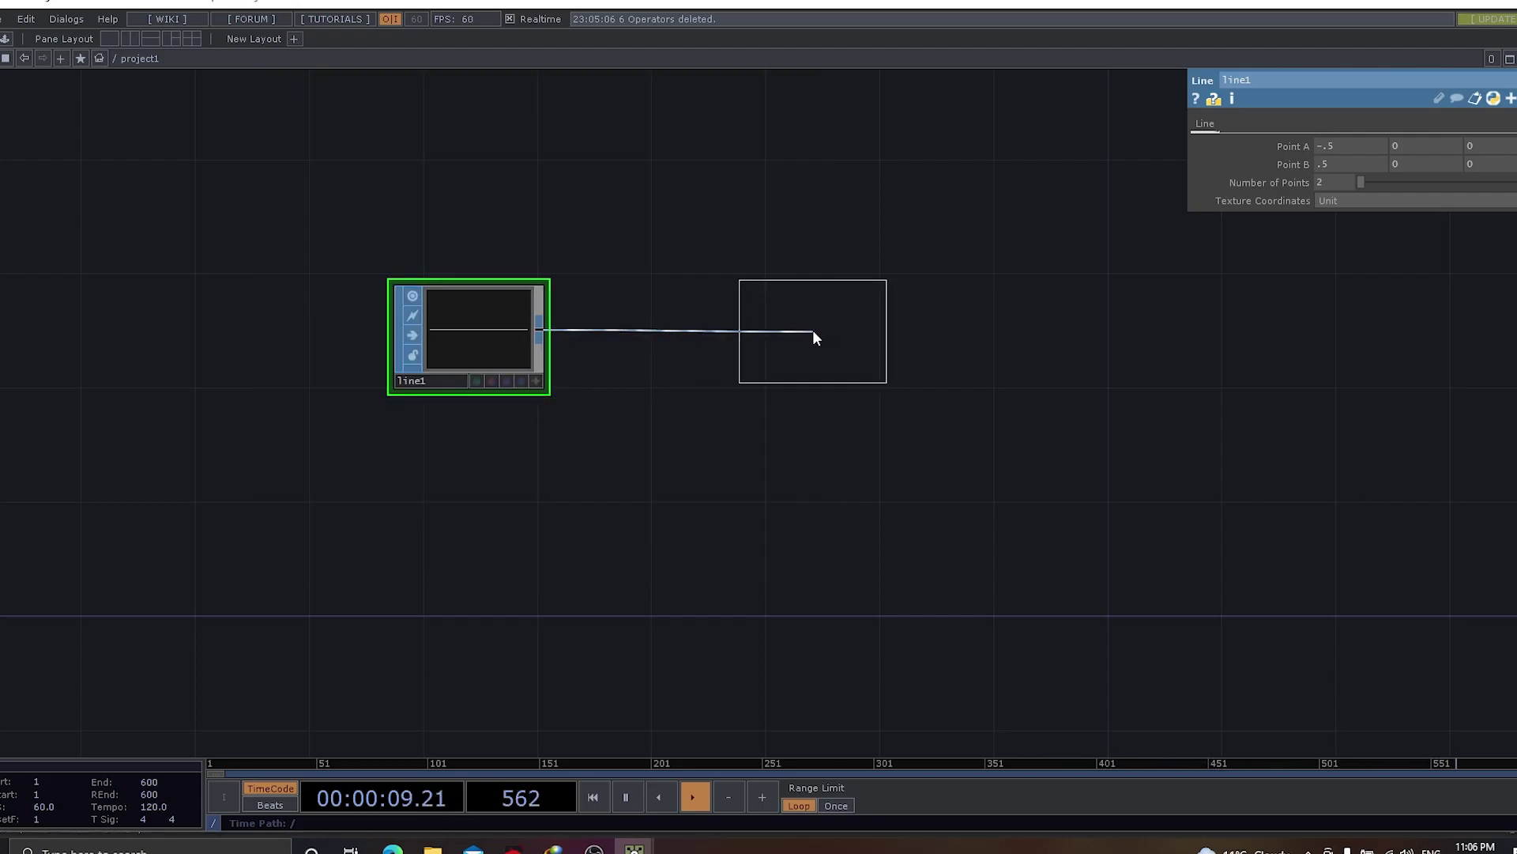
click(813, 329)
scroll(846, 332, up, 4)
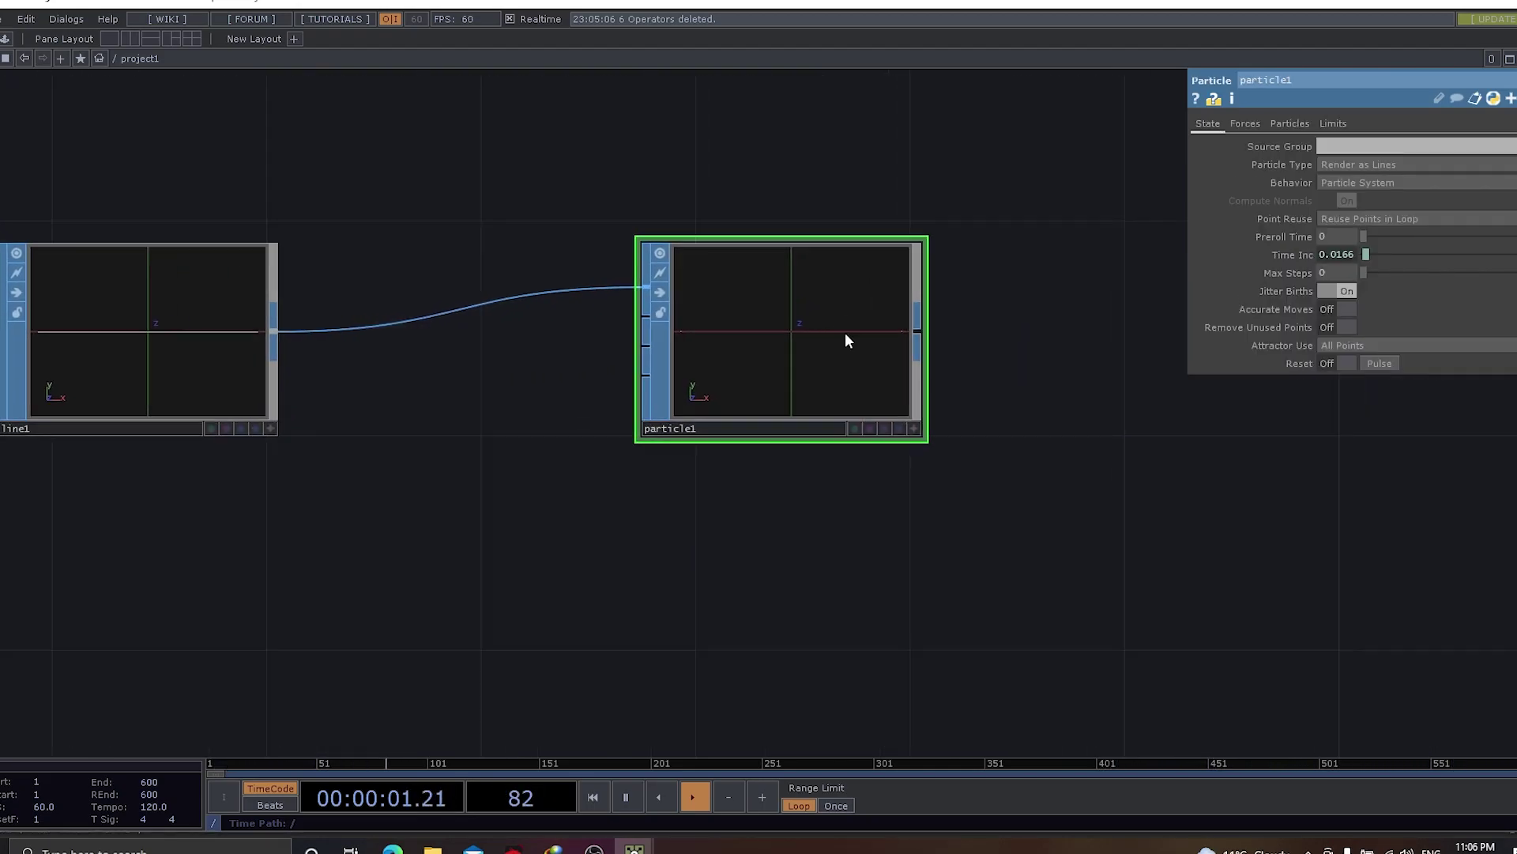
scroll(778, 359, down, 4)
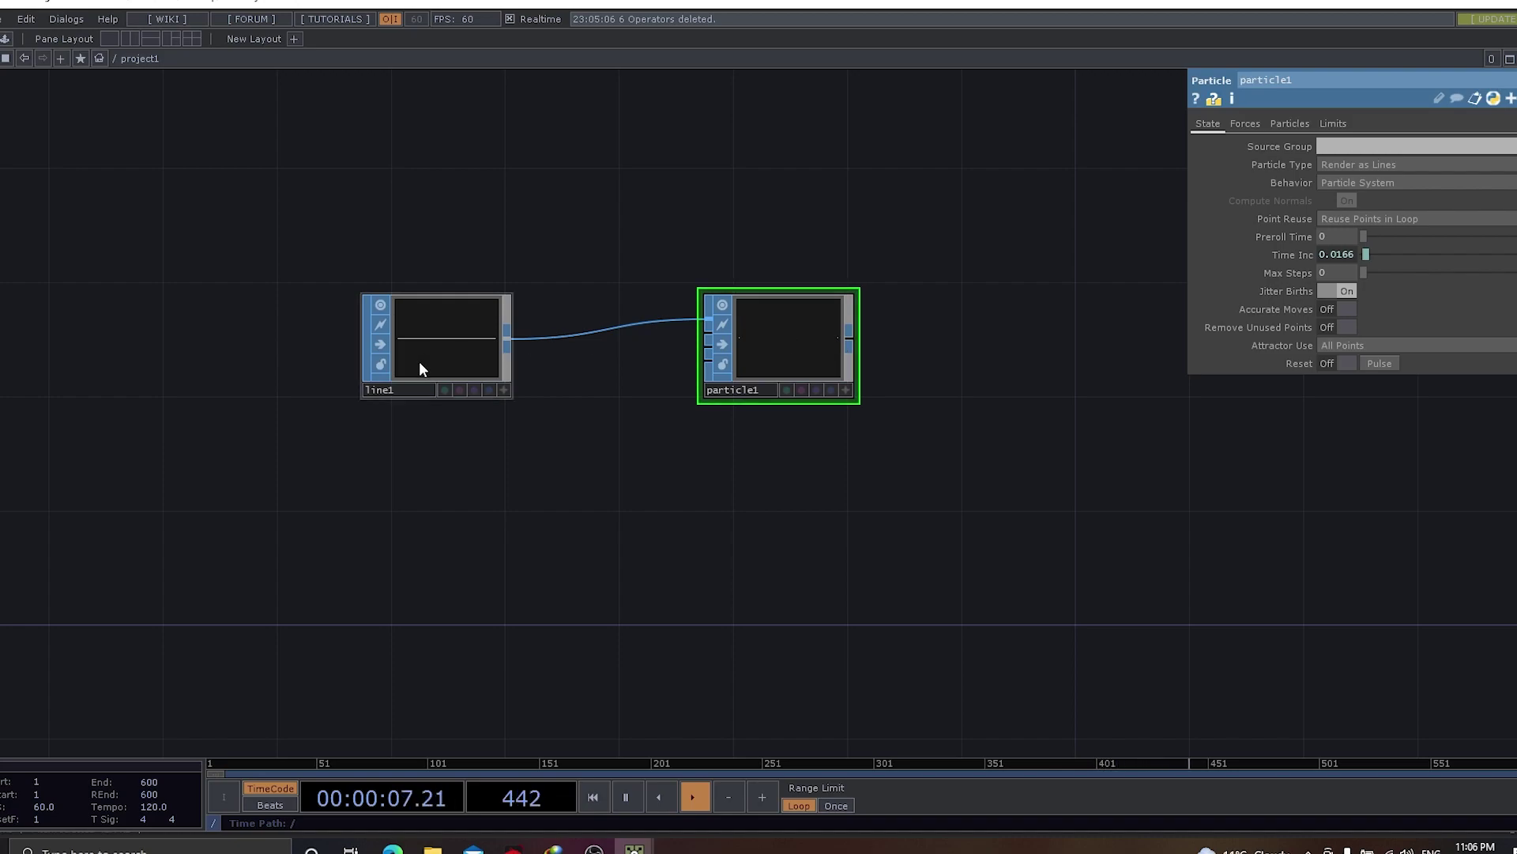
Set line1's Number of Points to 10
click(435, 339)
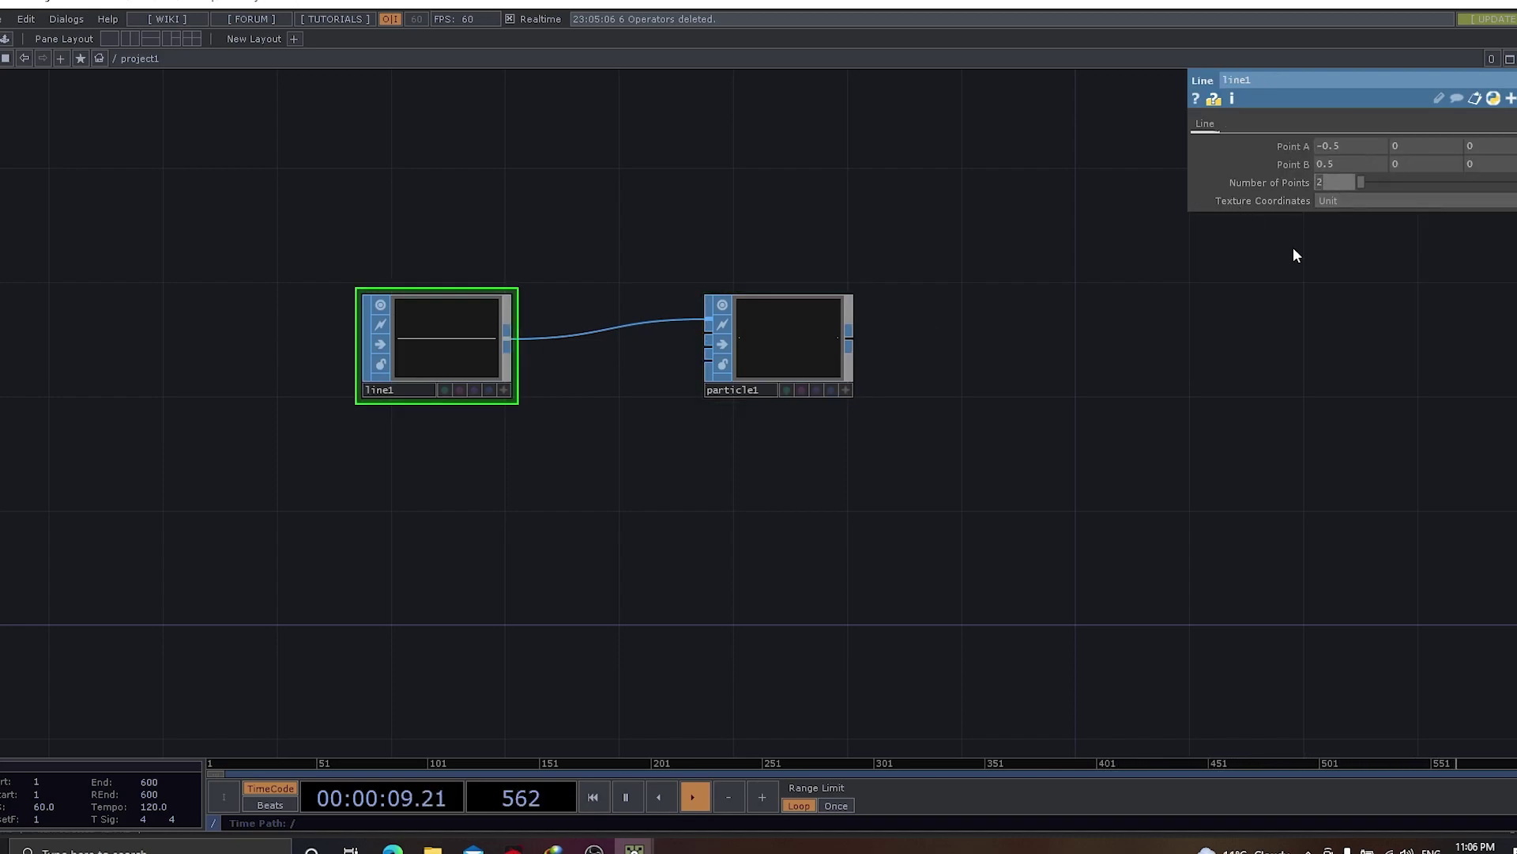
text(10)
key(Return)
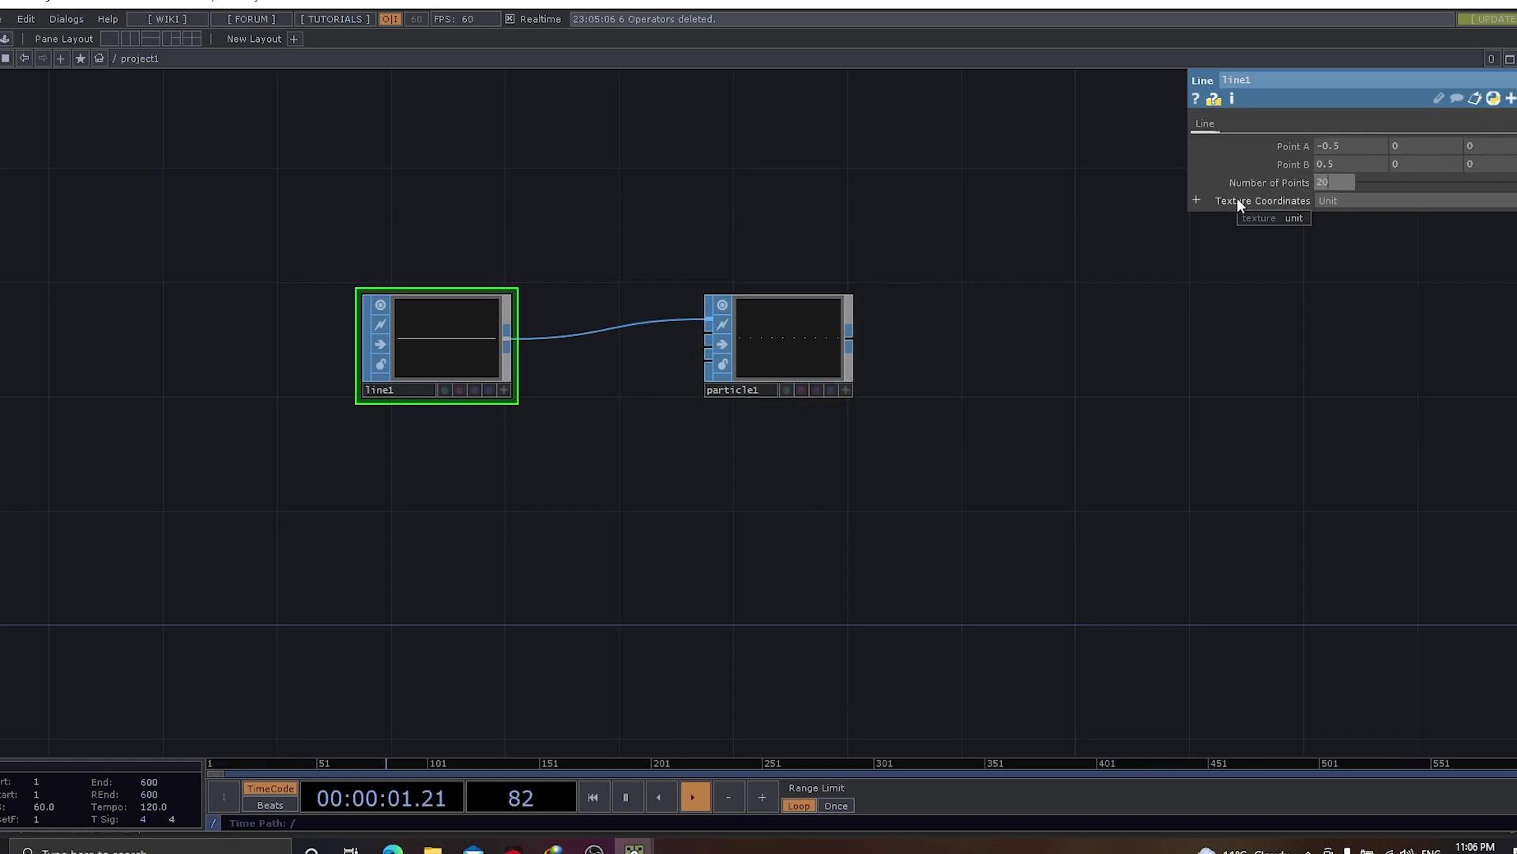
scroll(783, 348, up, 5)
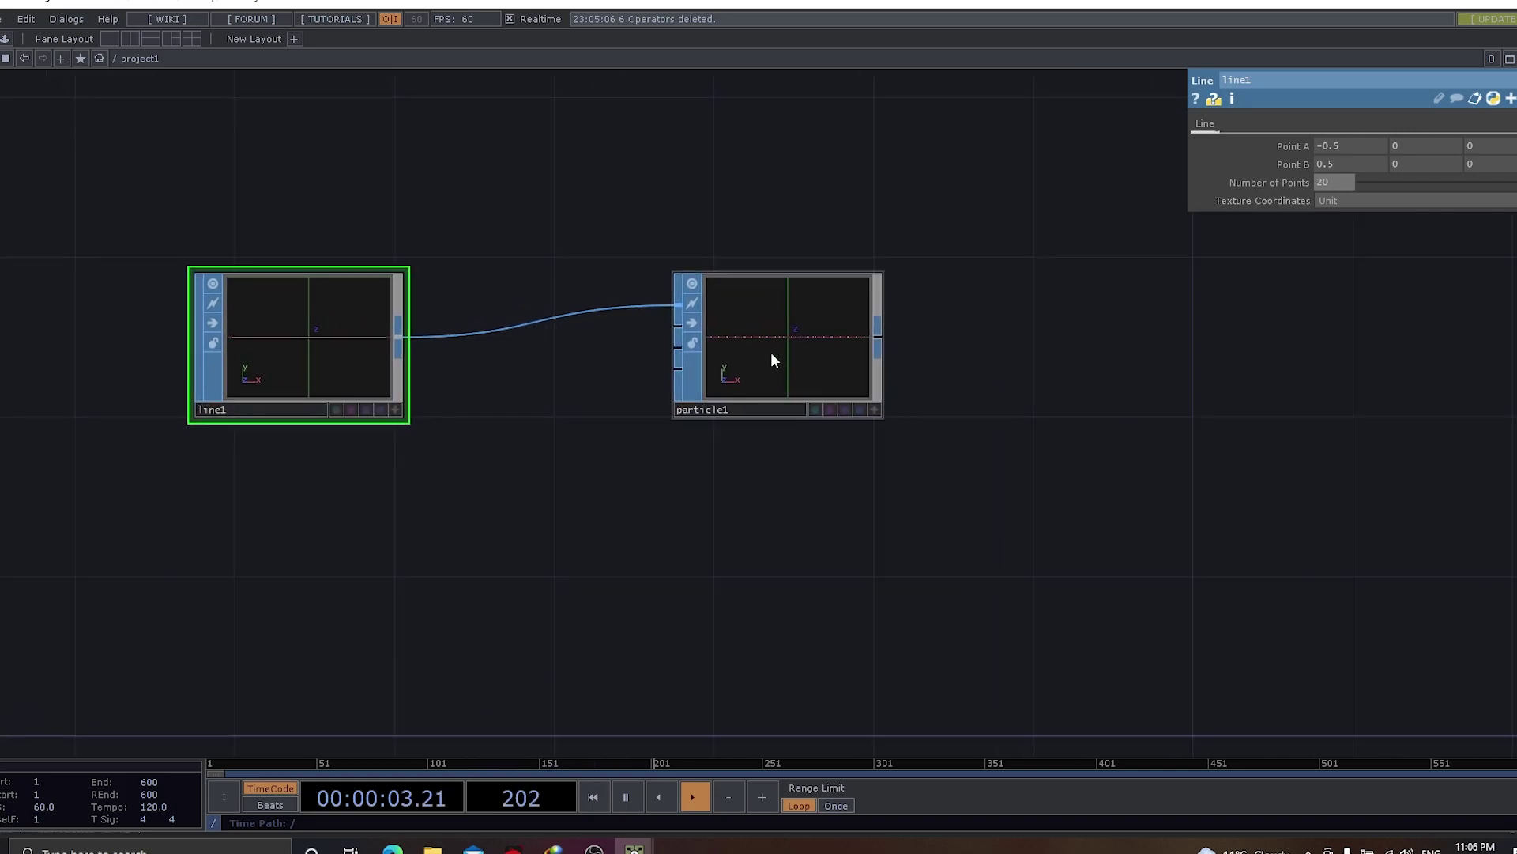
scroll(847, 336, down, 2)
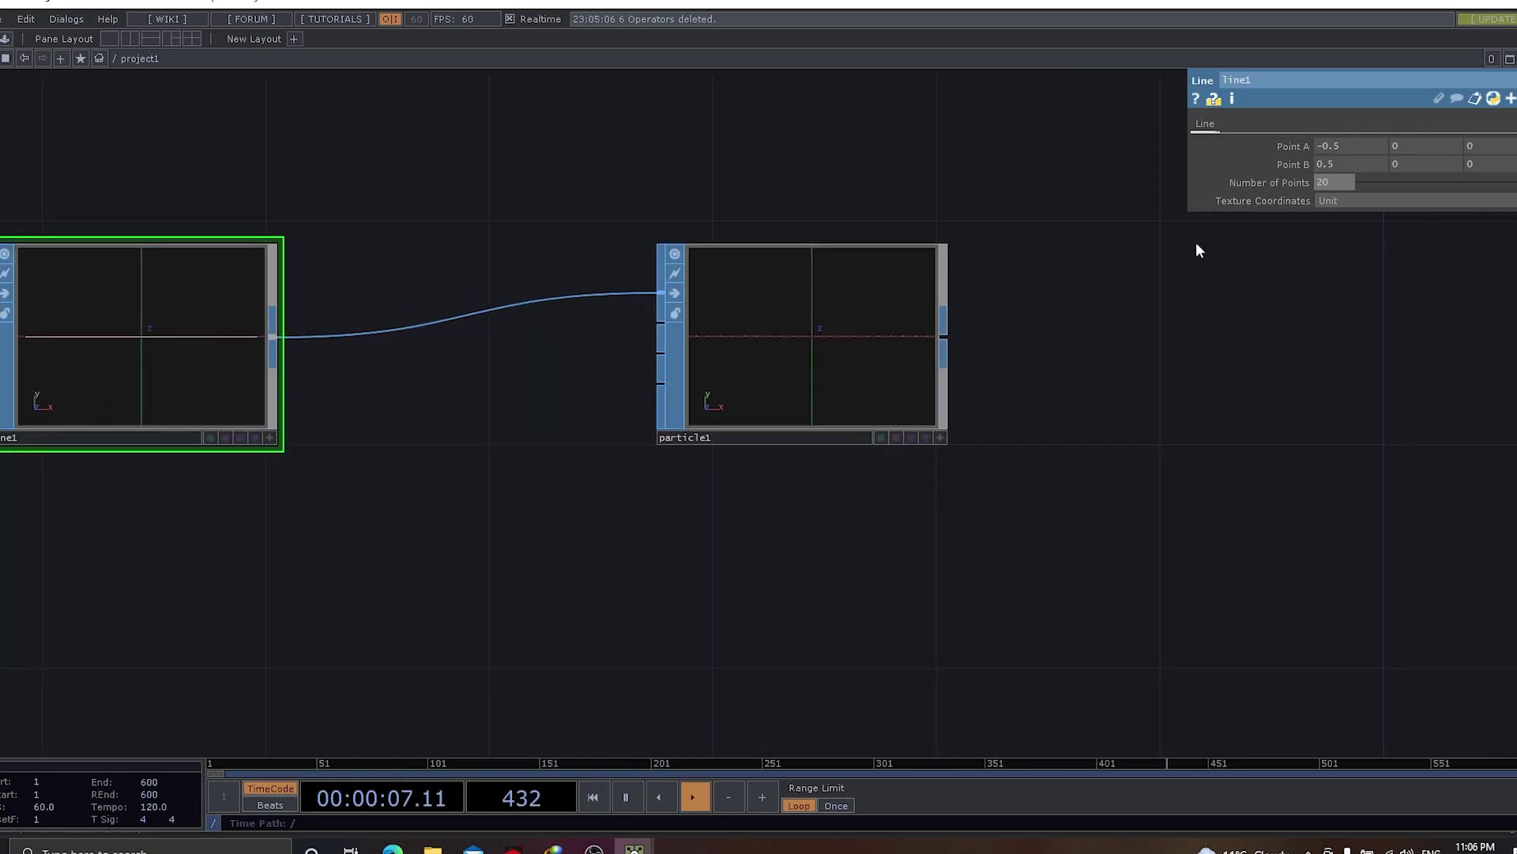
key(ctrl+z)
Add a null1 Null SOP after particle1
right_click(945, 329)
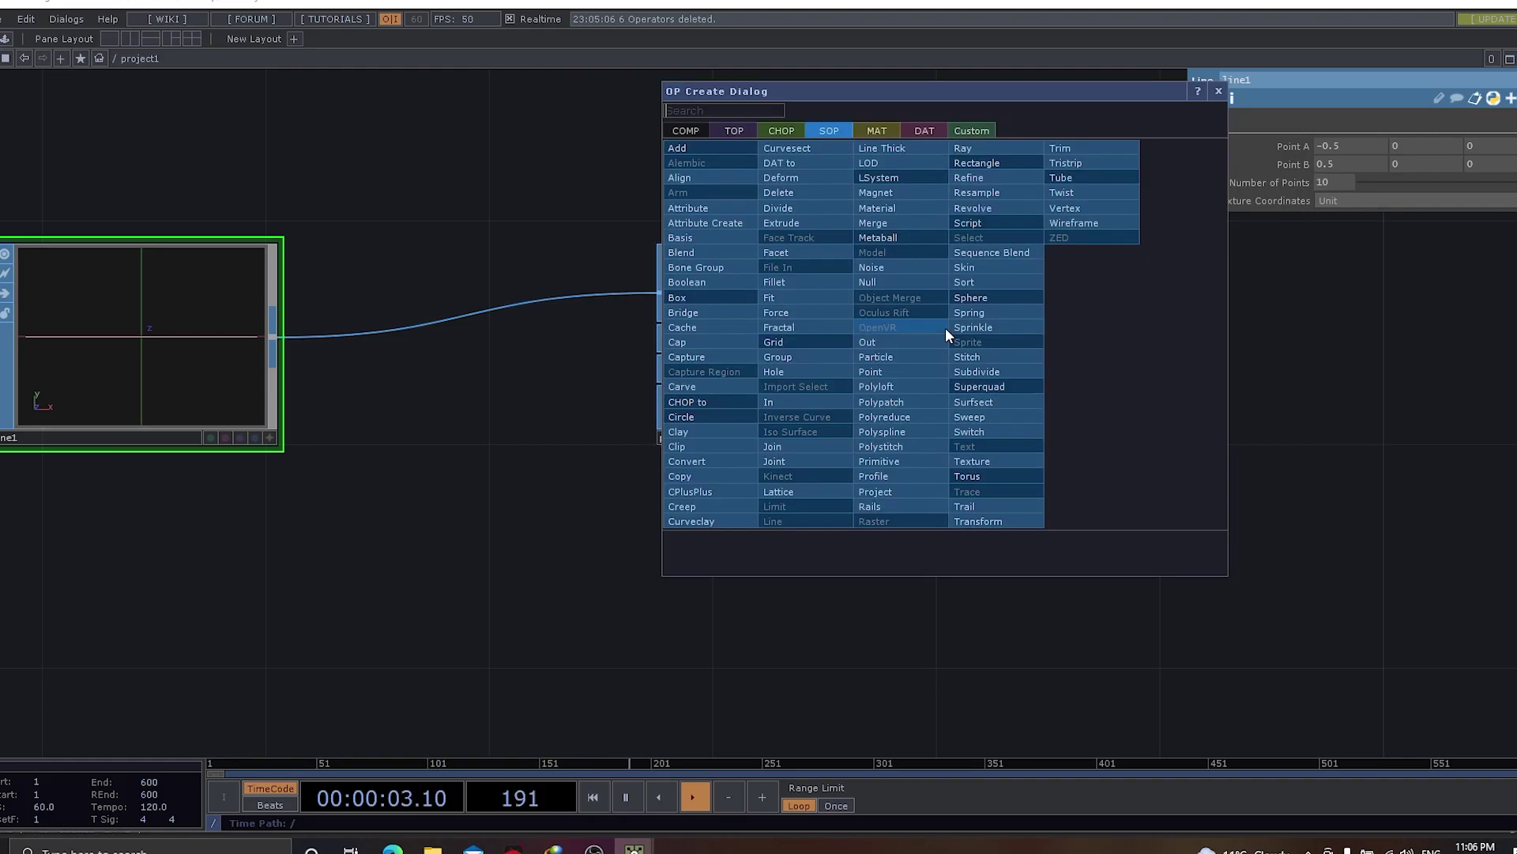
text(nu)
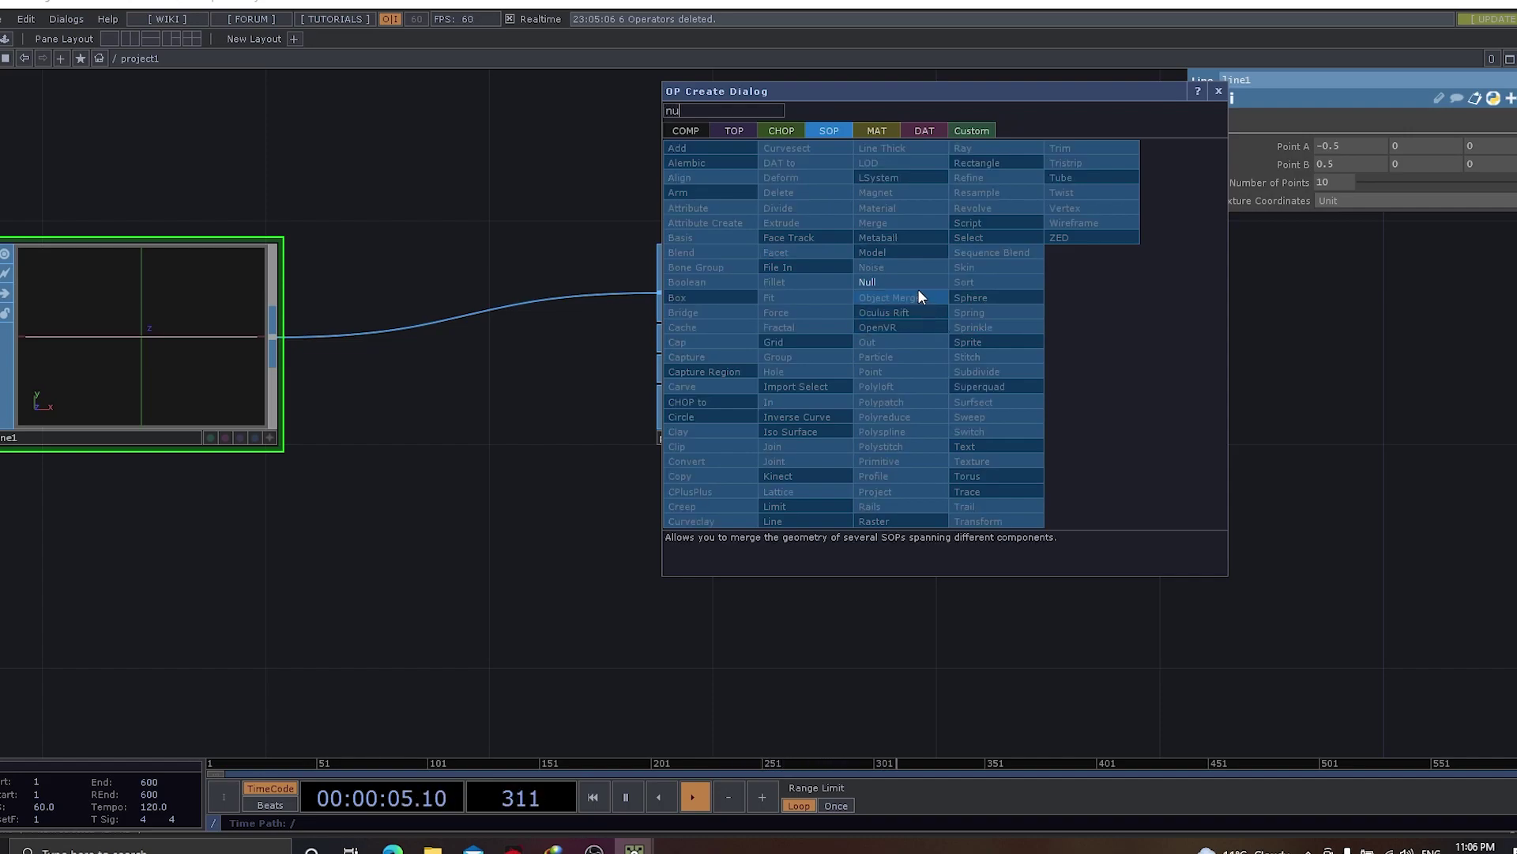
click(918, 286)
click(1252, 345)
drag(940, 591, 642, 317)
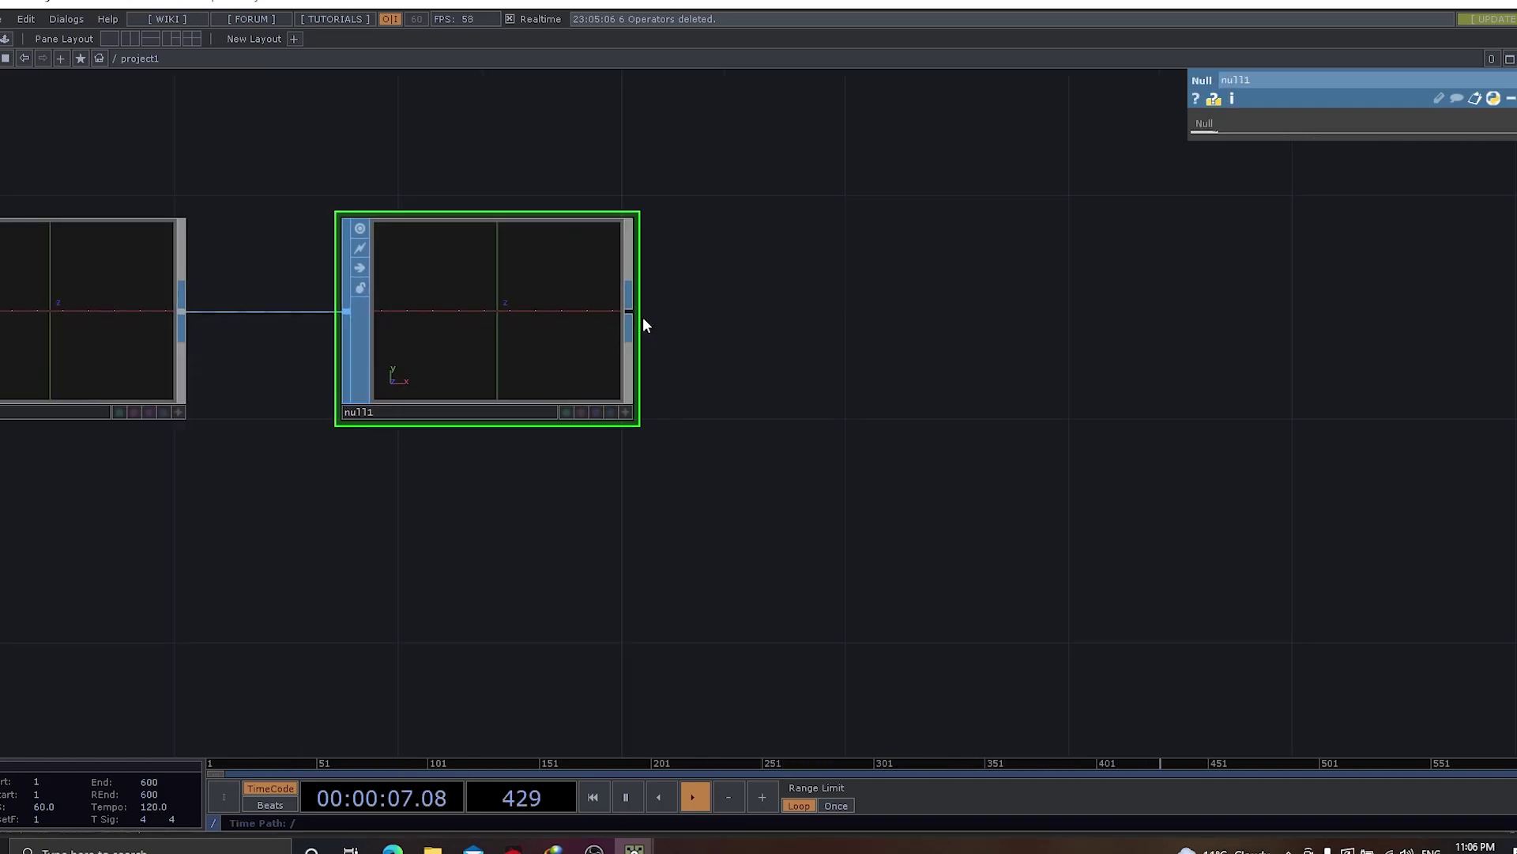
Add a geo1 Geometry COMP after null1 and a cam1 Camera COMP
key(Tab)
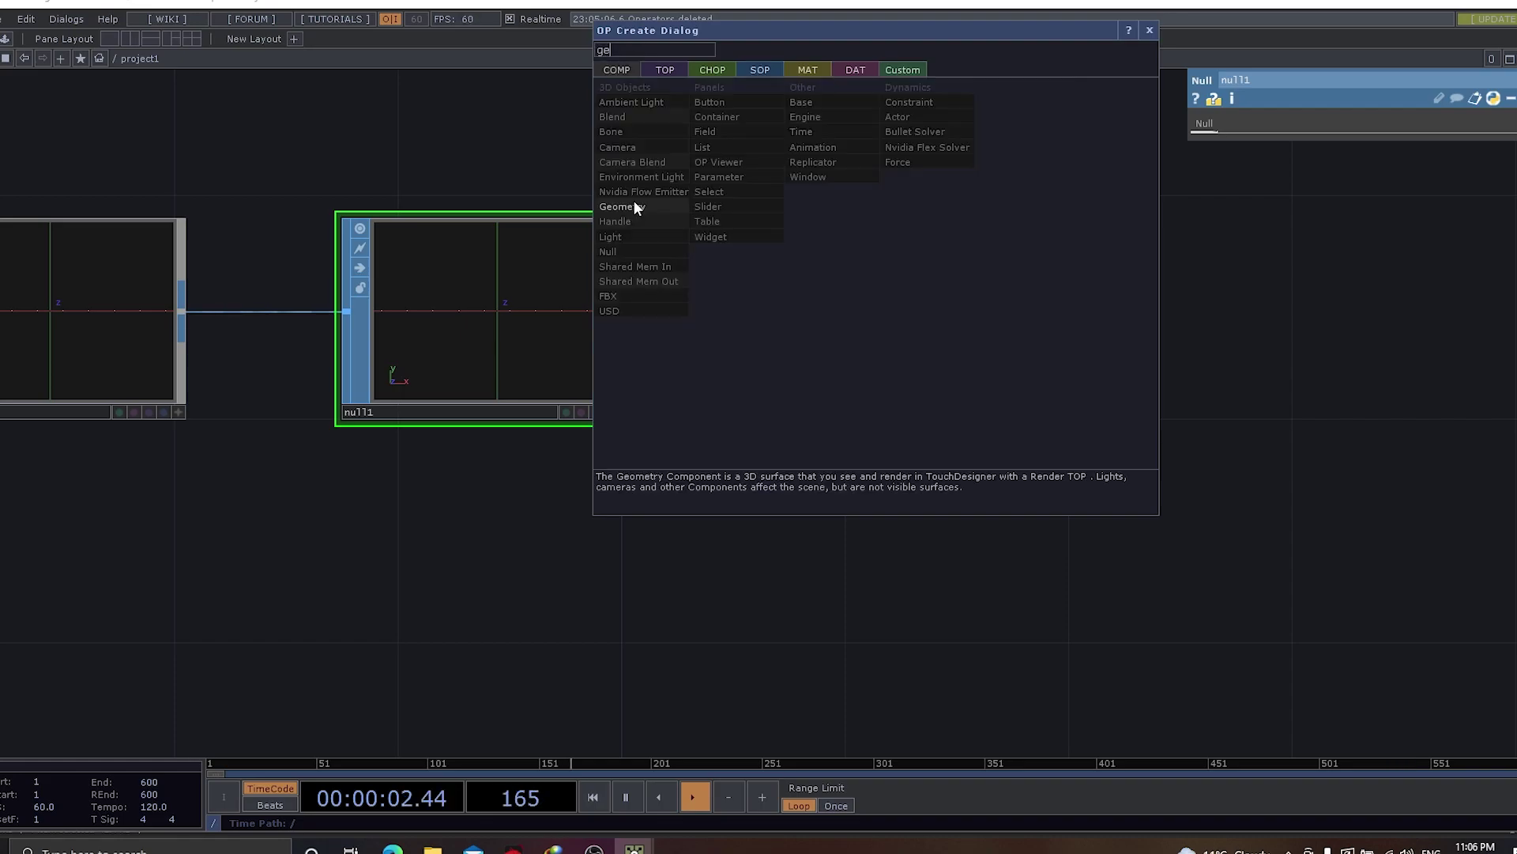
click(633, 201)
click(1130, 330)
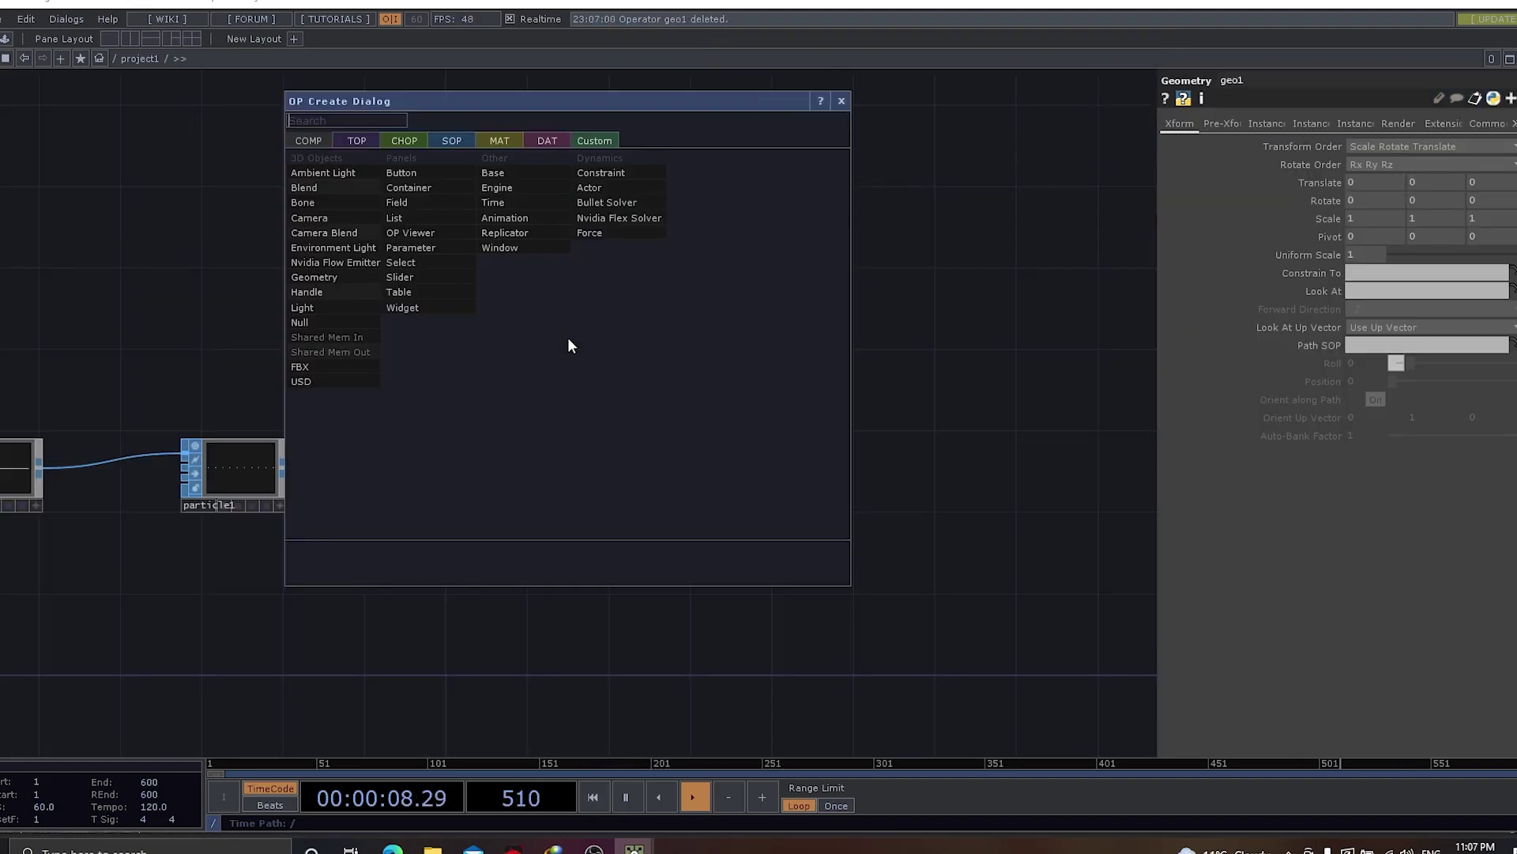
text(came)
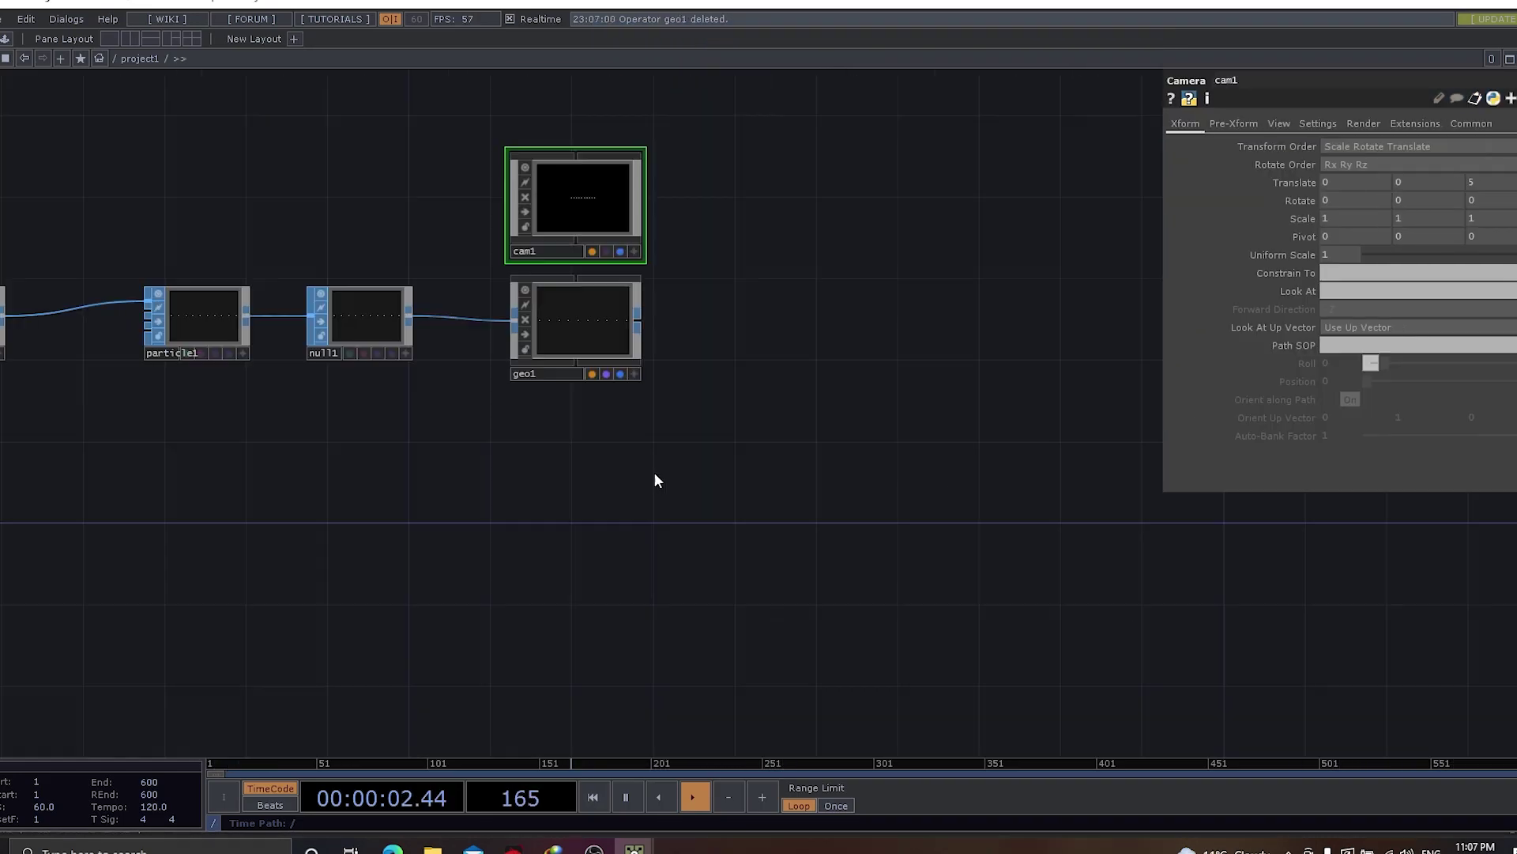
Create a constant1 Constant MAT and assign it as geo1's material
key(Tab)
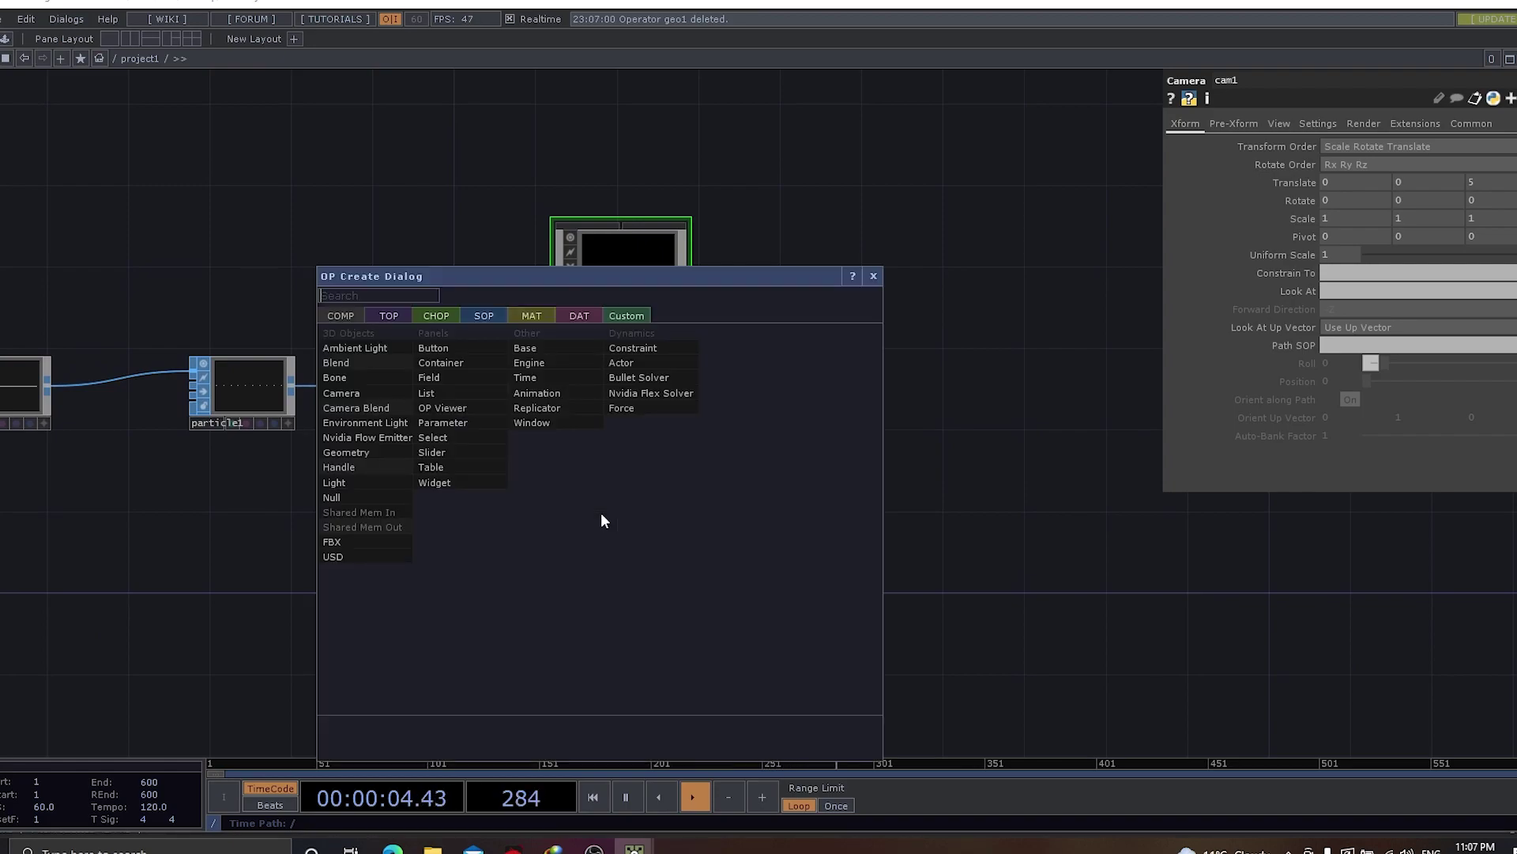
click(535, 316)
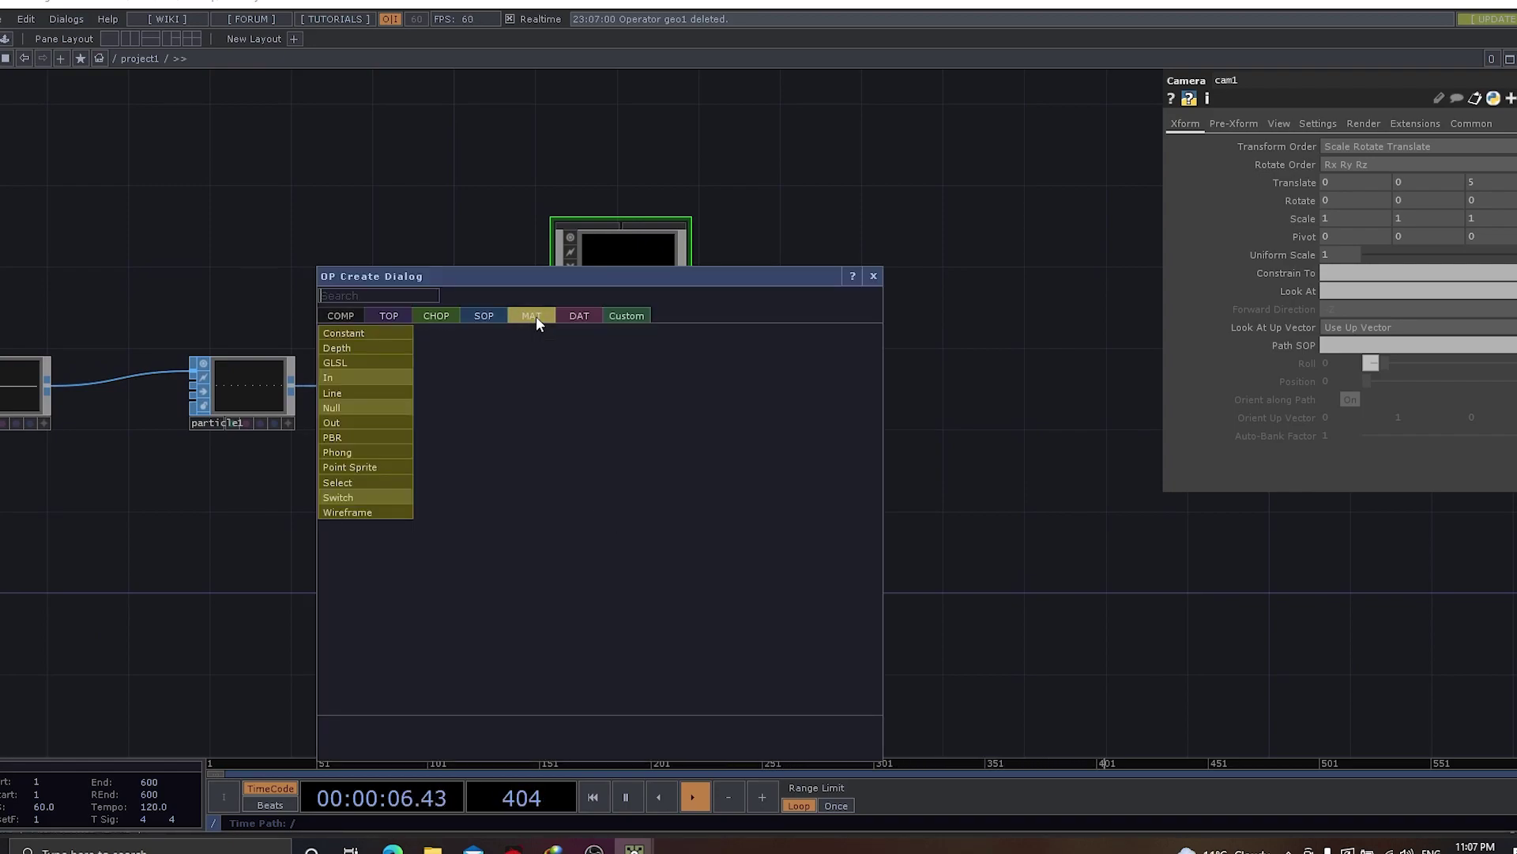
text(con)
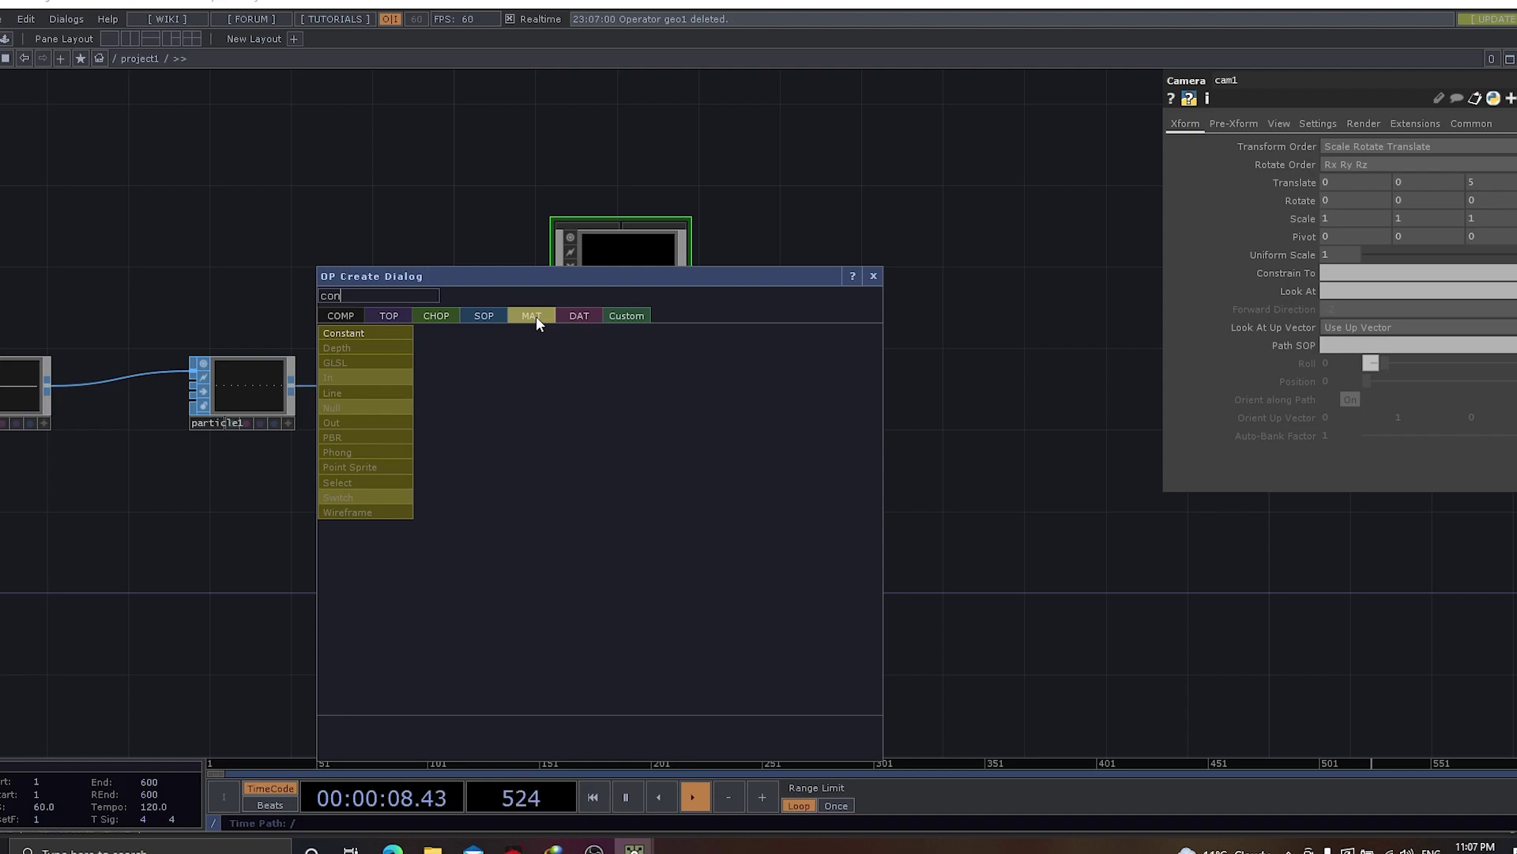
click(365, 333)
click(618, 543)
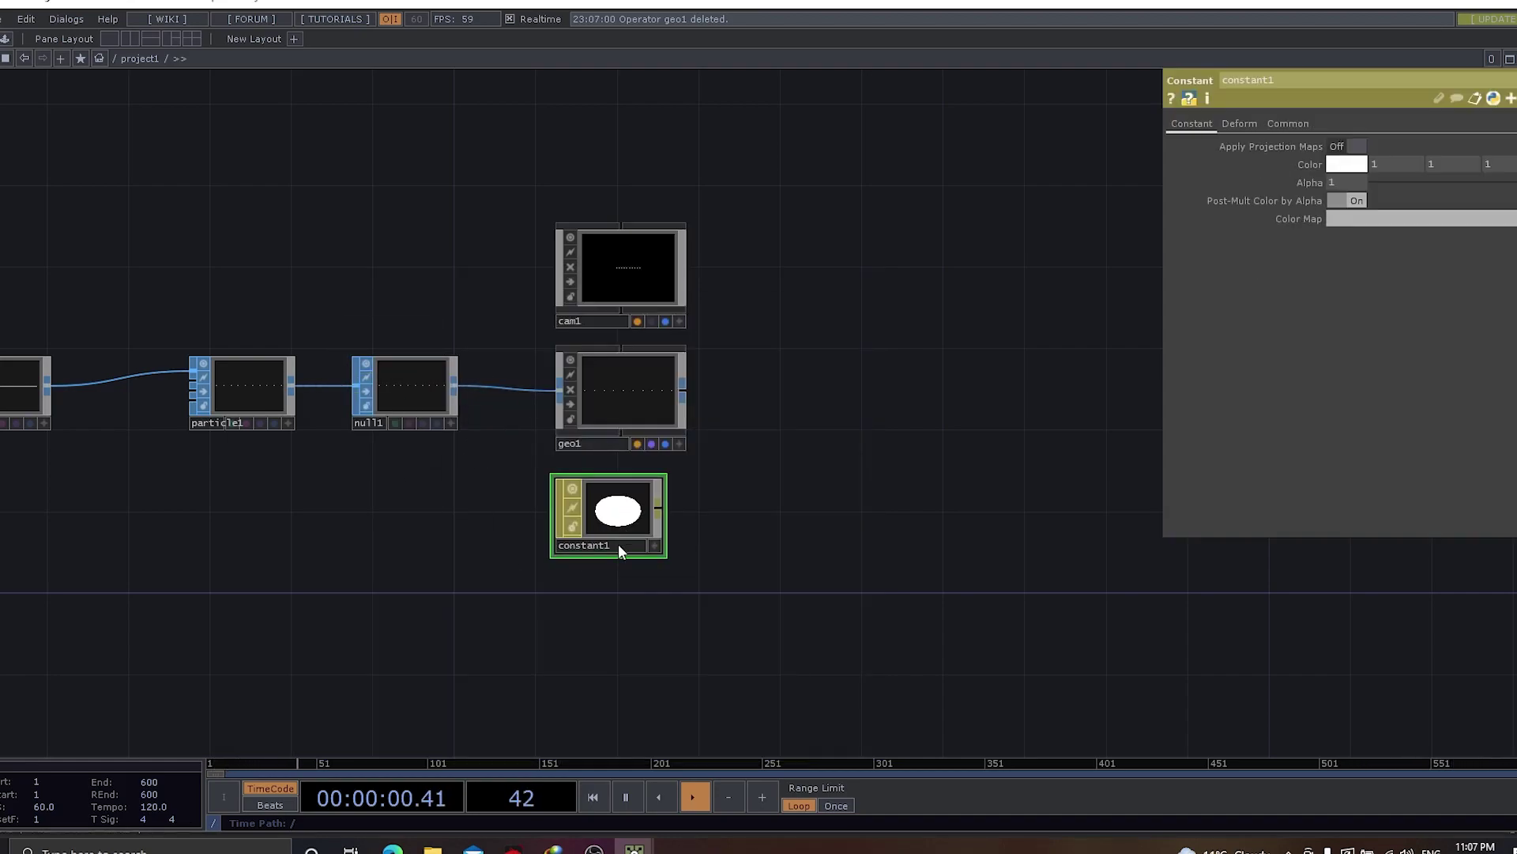
drag(618, 544, 630, 395)
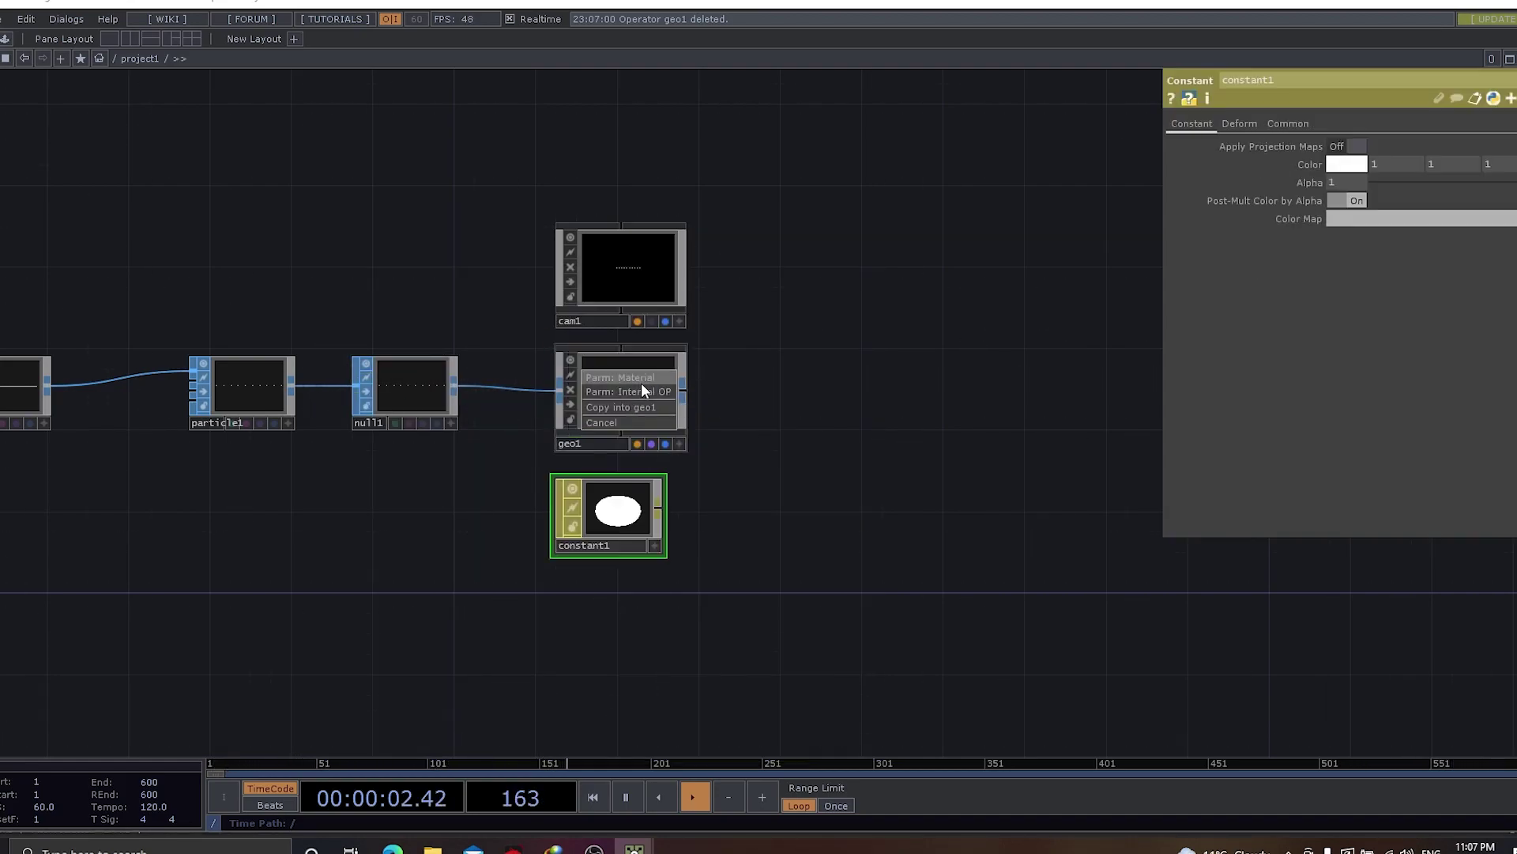
click(640, 379)
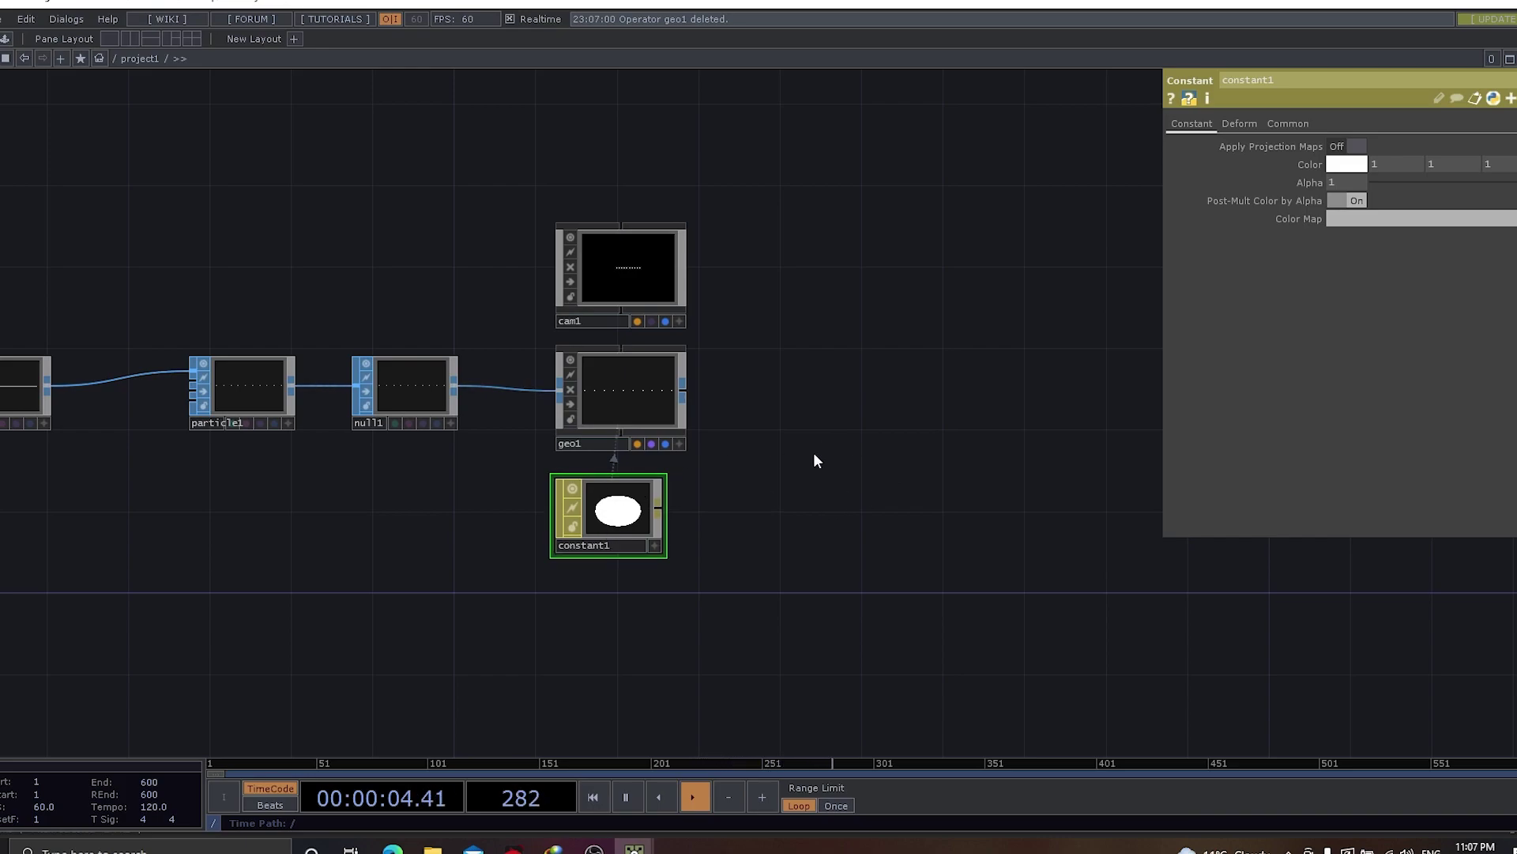
Add a render1 Render TOP and feed its output into a null2 Null TOP
key(Tab)
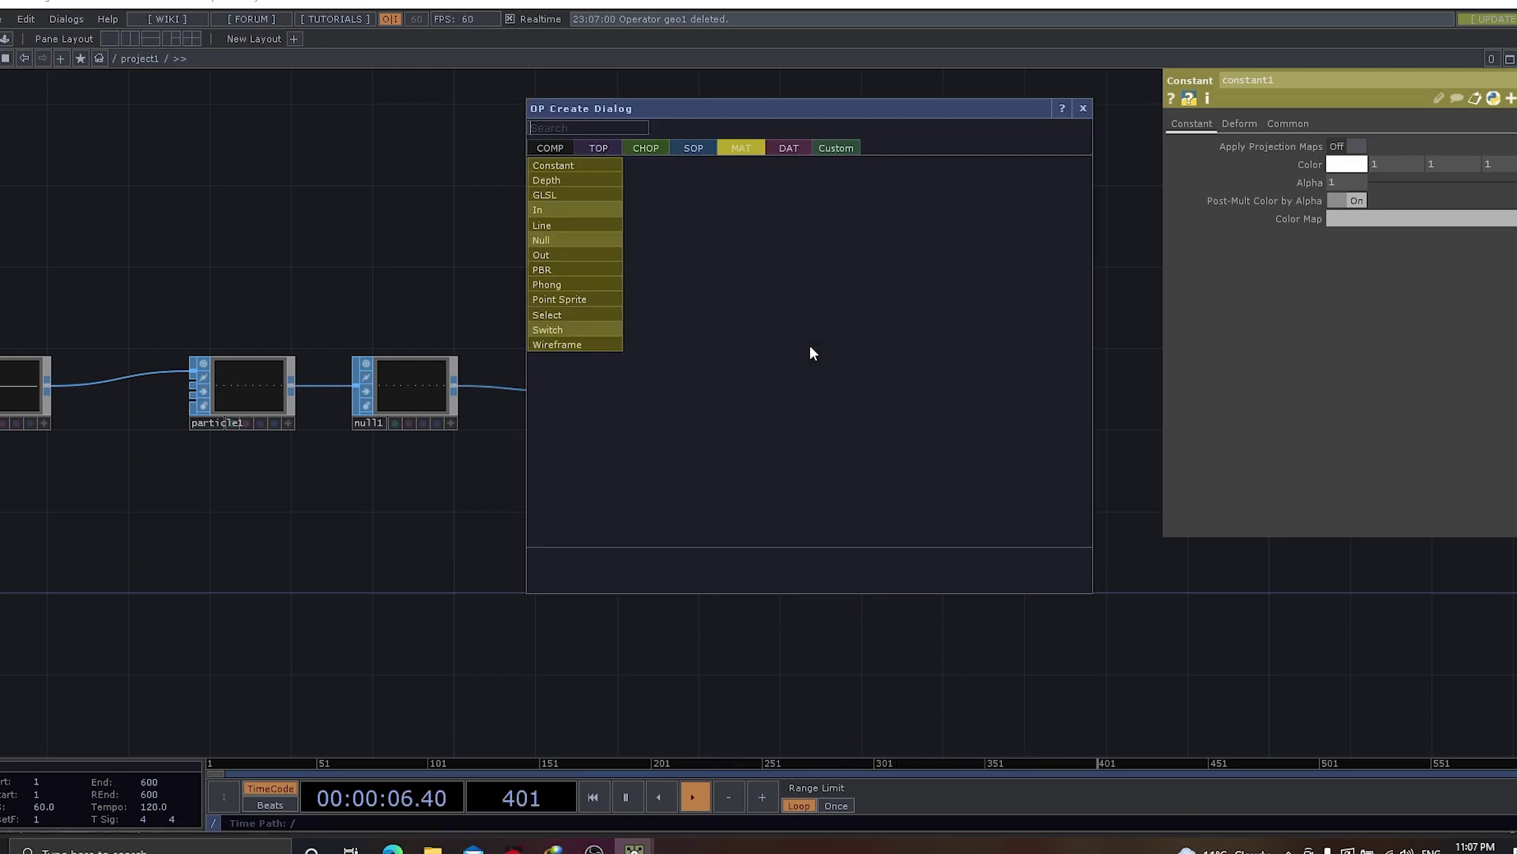
text(ren)
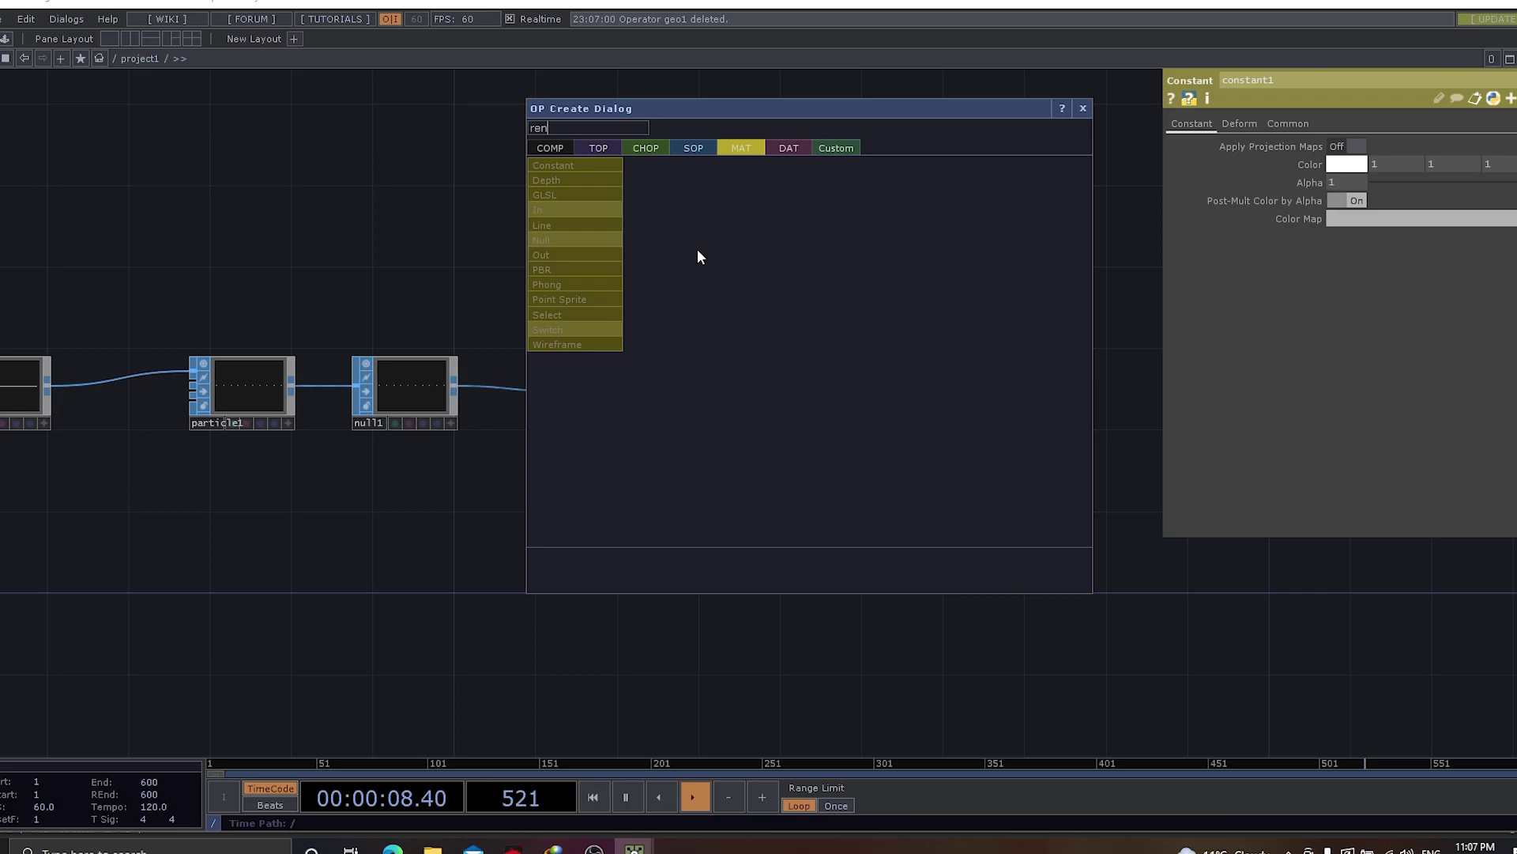
click(601, 140)
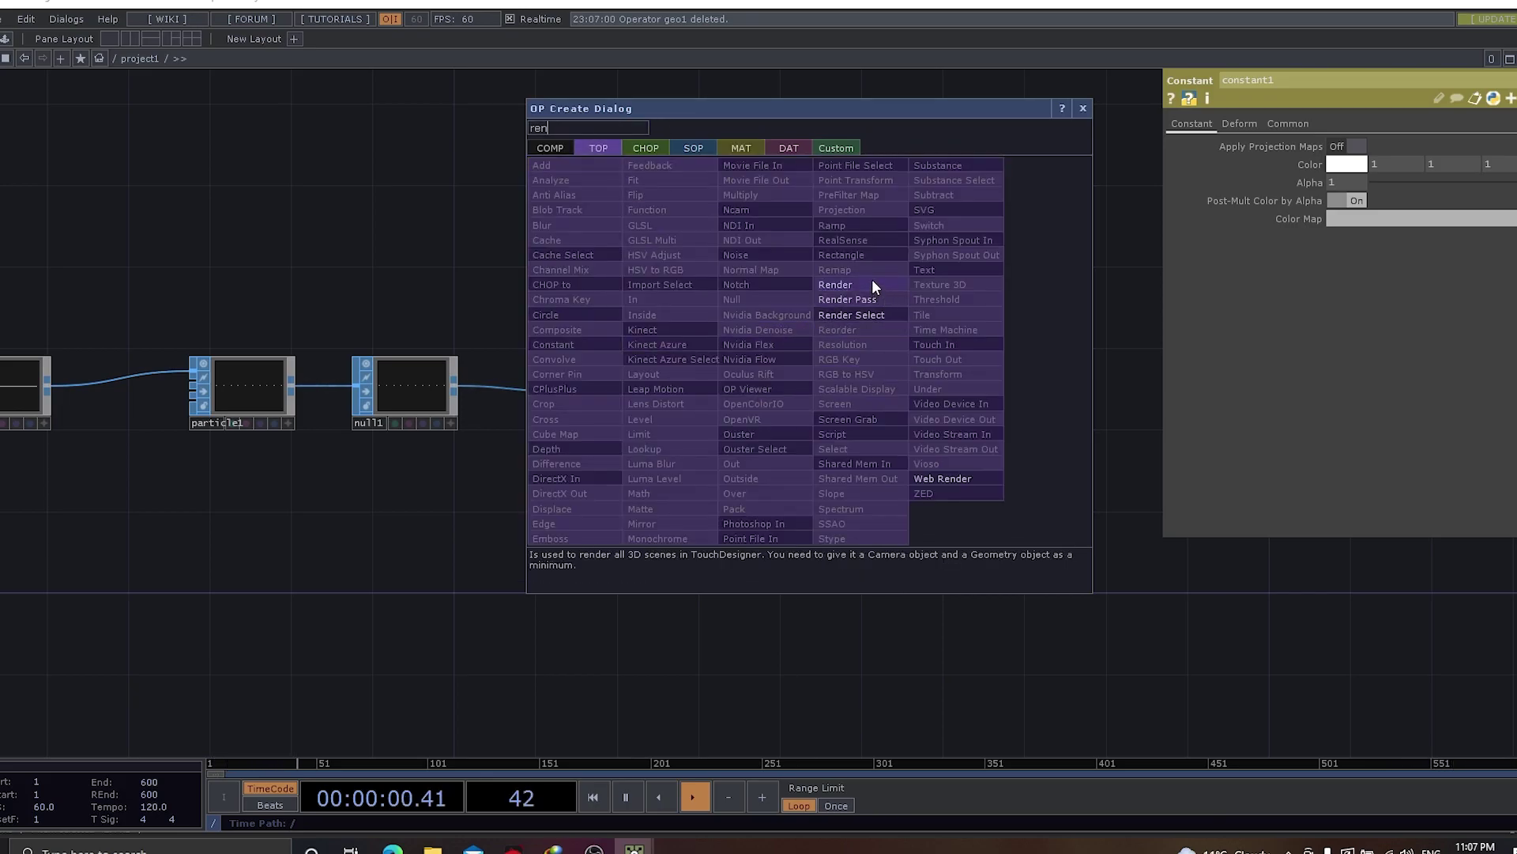
click(873, 283)
click(838, 401)
right_click(904, 389)
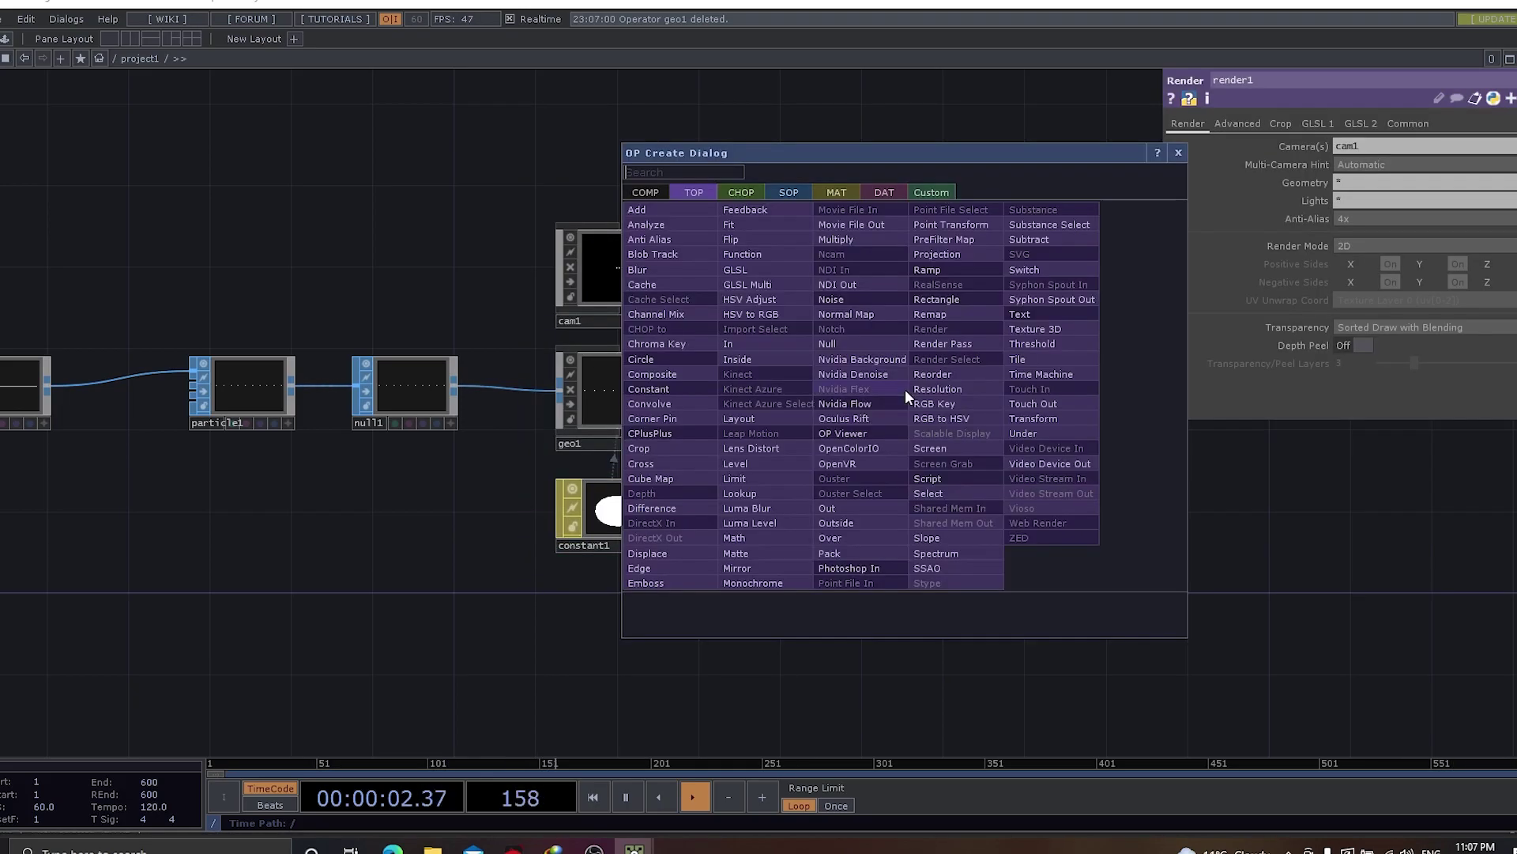
click(844, 343)
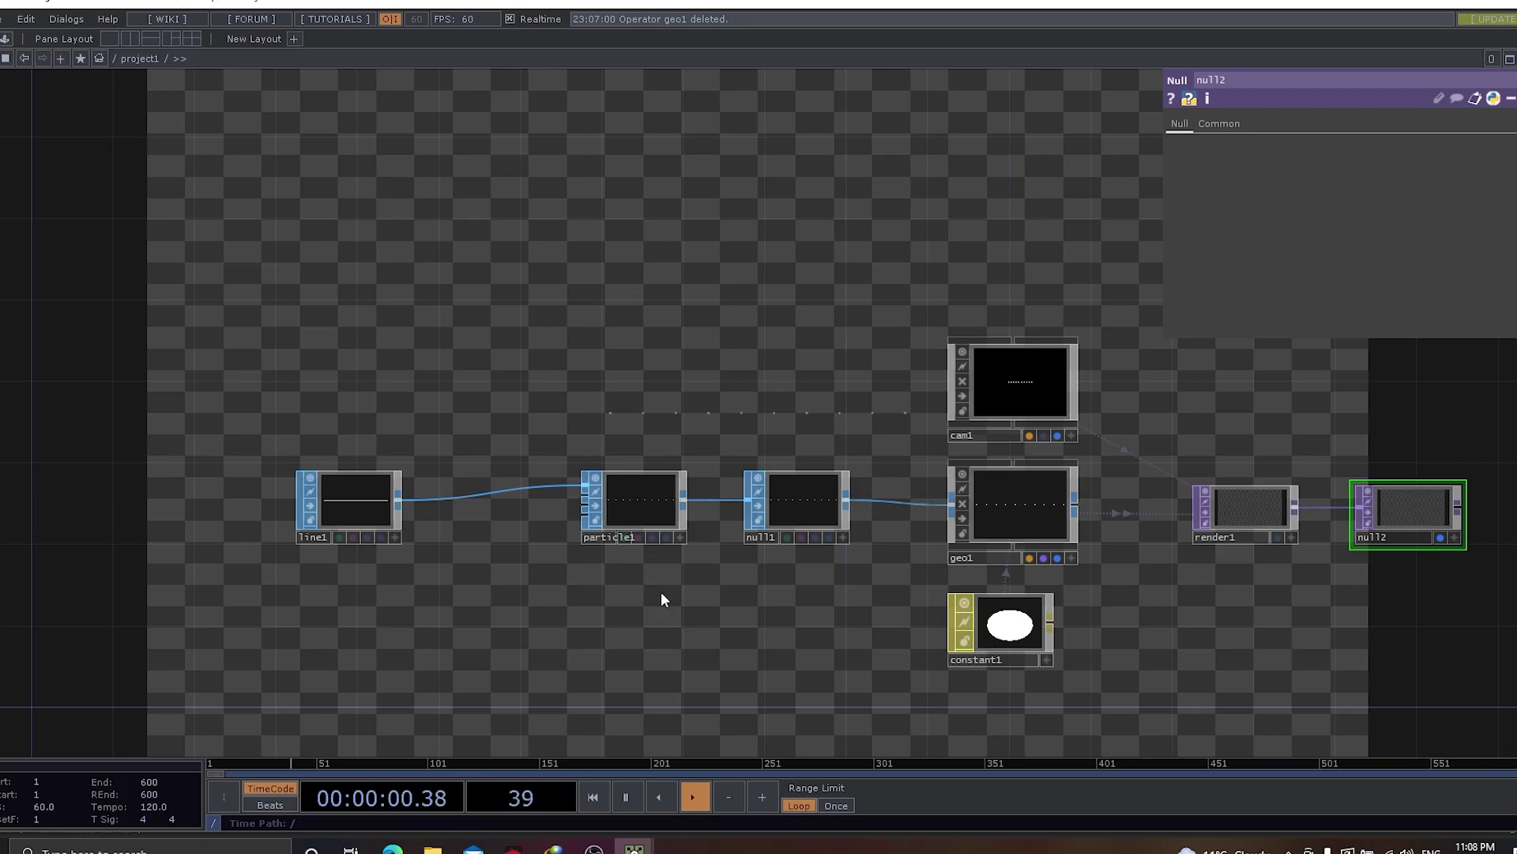
Set particle1's Birth to 1000 and Life Expect to 6
click(643, 495)
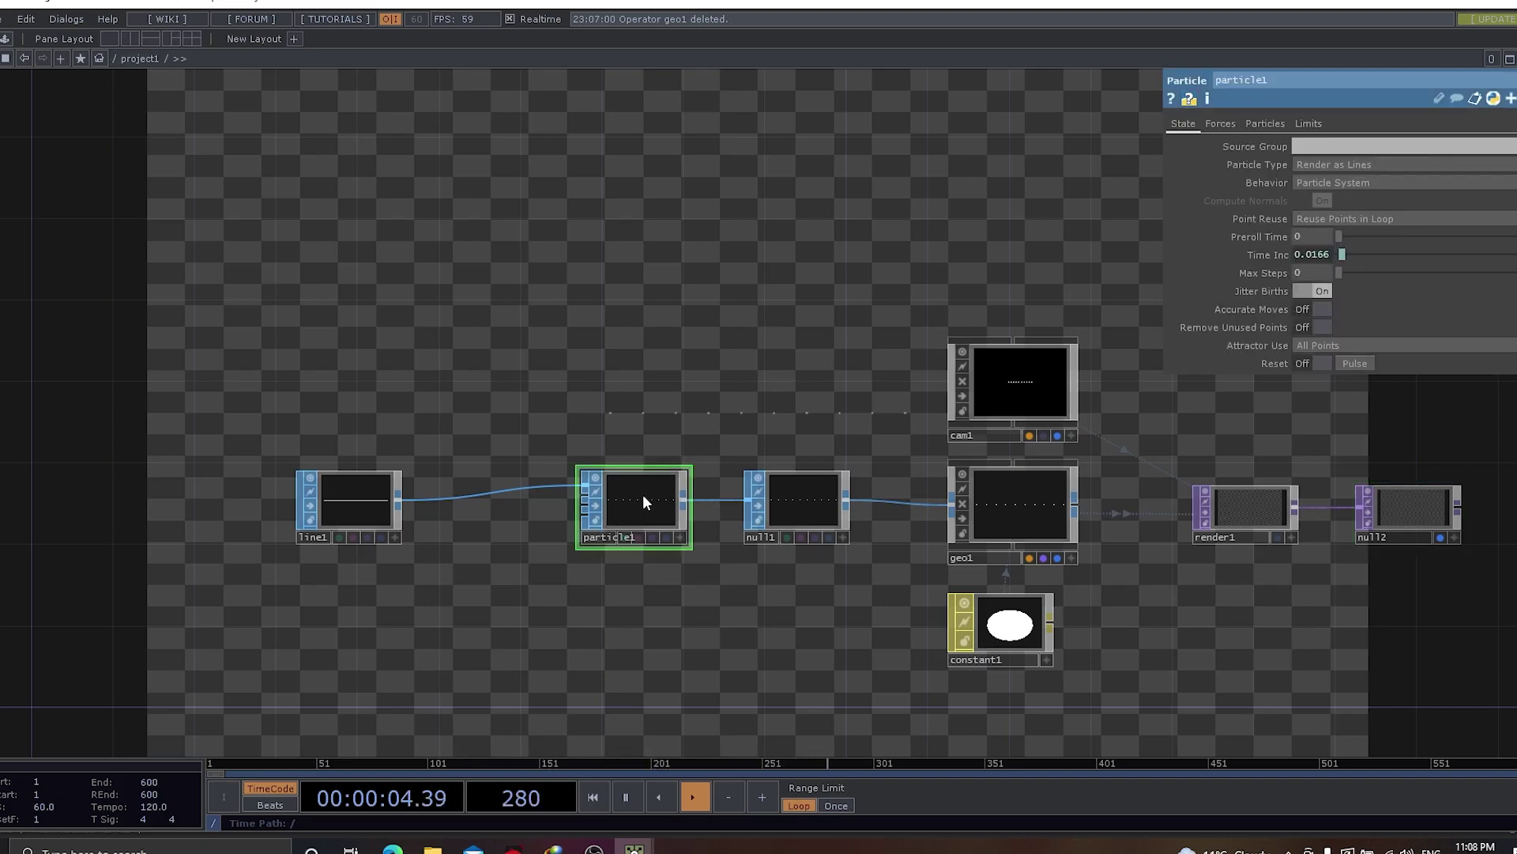
click(1221, 124)
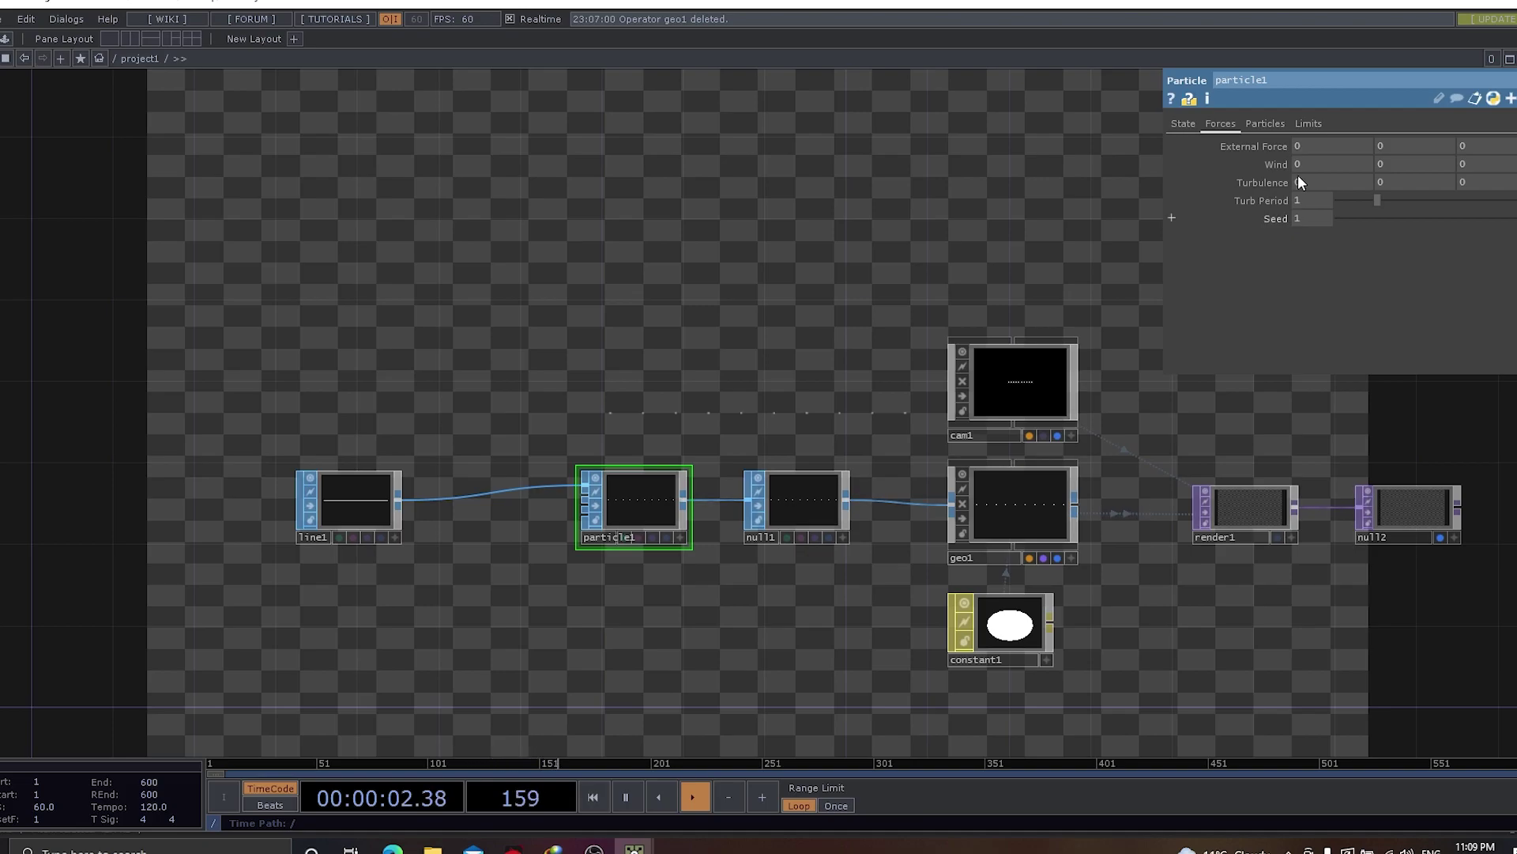
click(1271, 124)
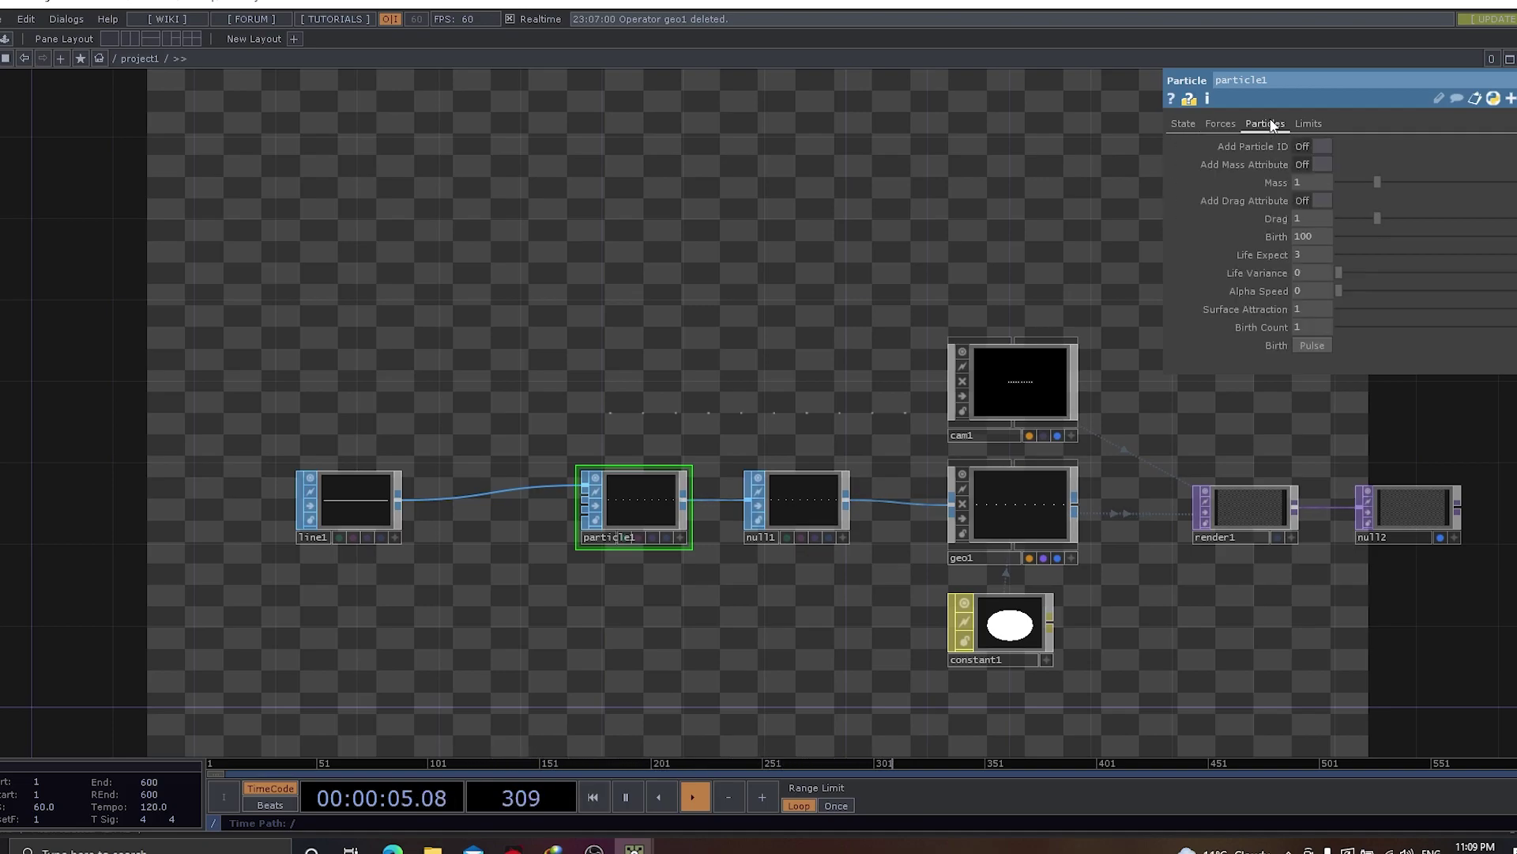
click(1312, 235)
text(100)
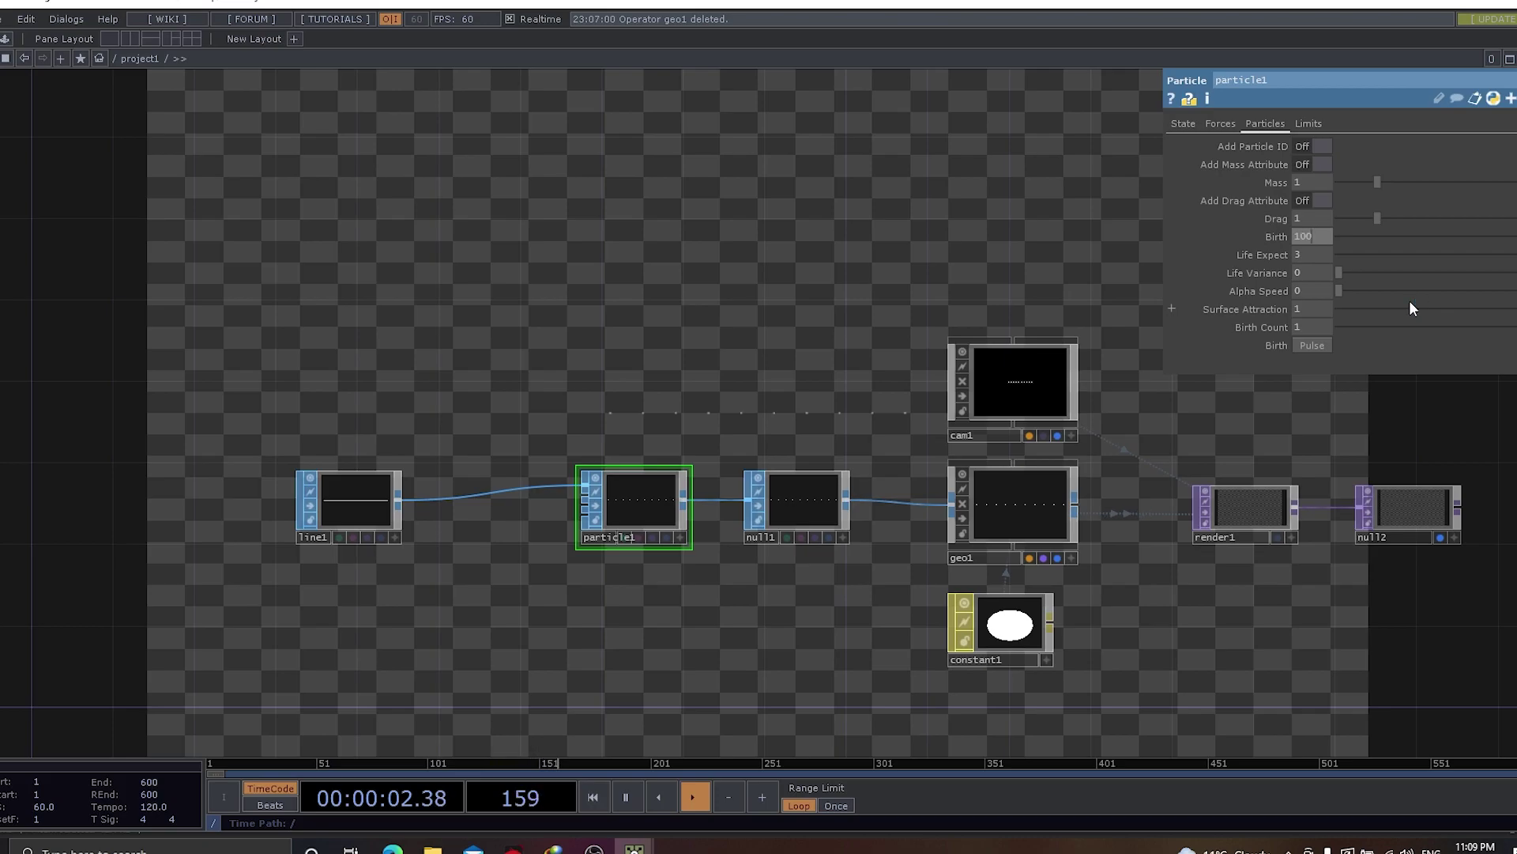
text(0)
click(1312, 254)
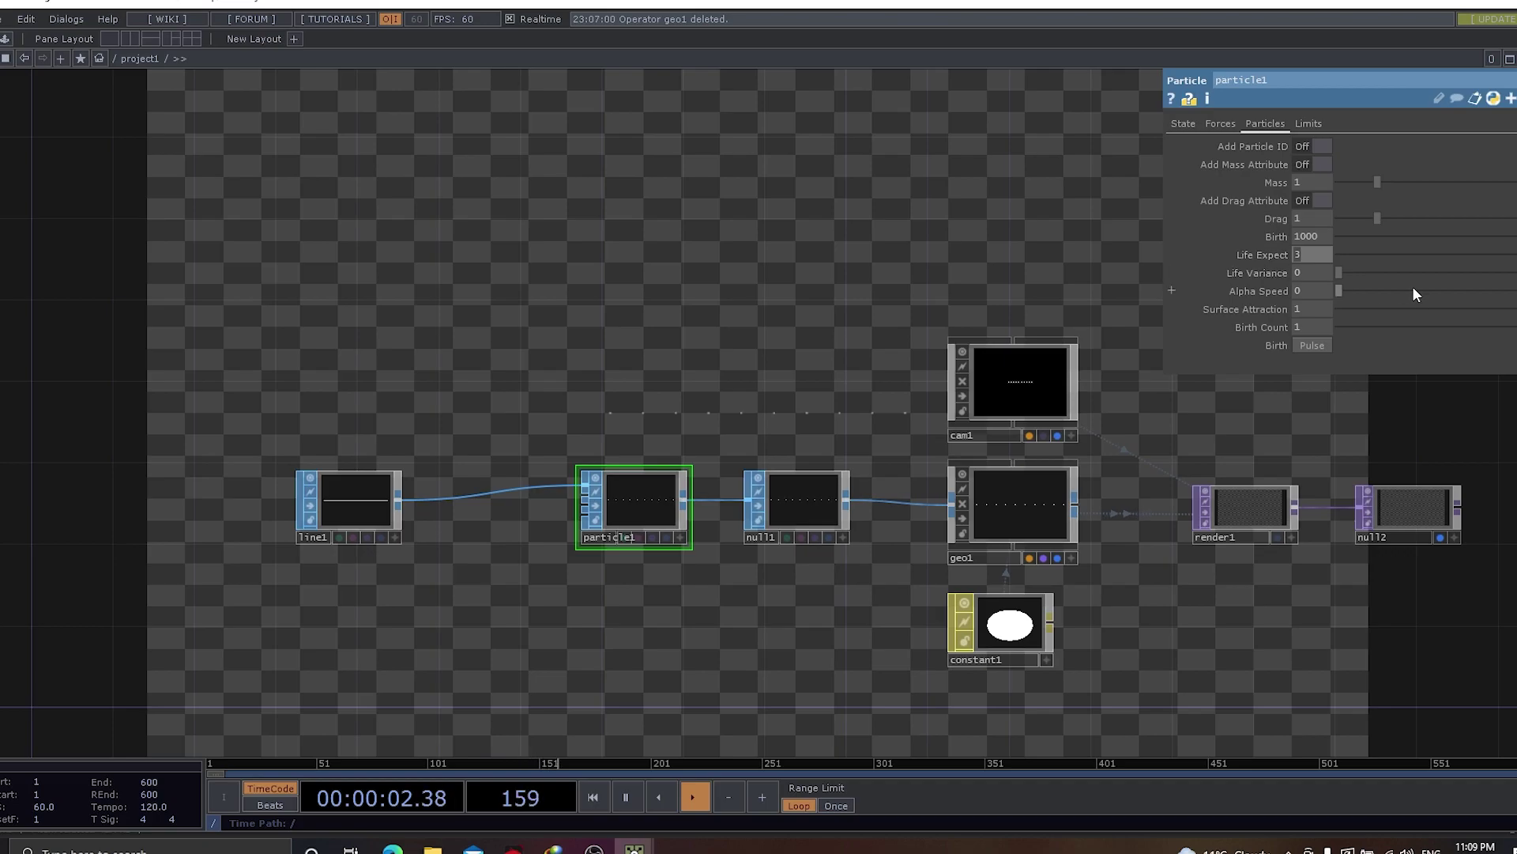
text(6)
key(Return)
click(1220, 124)
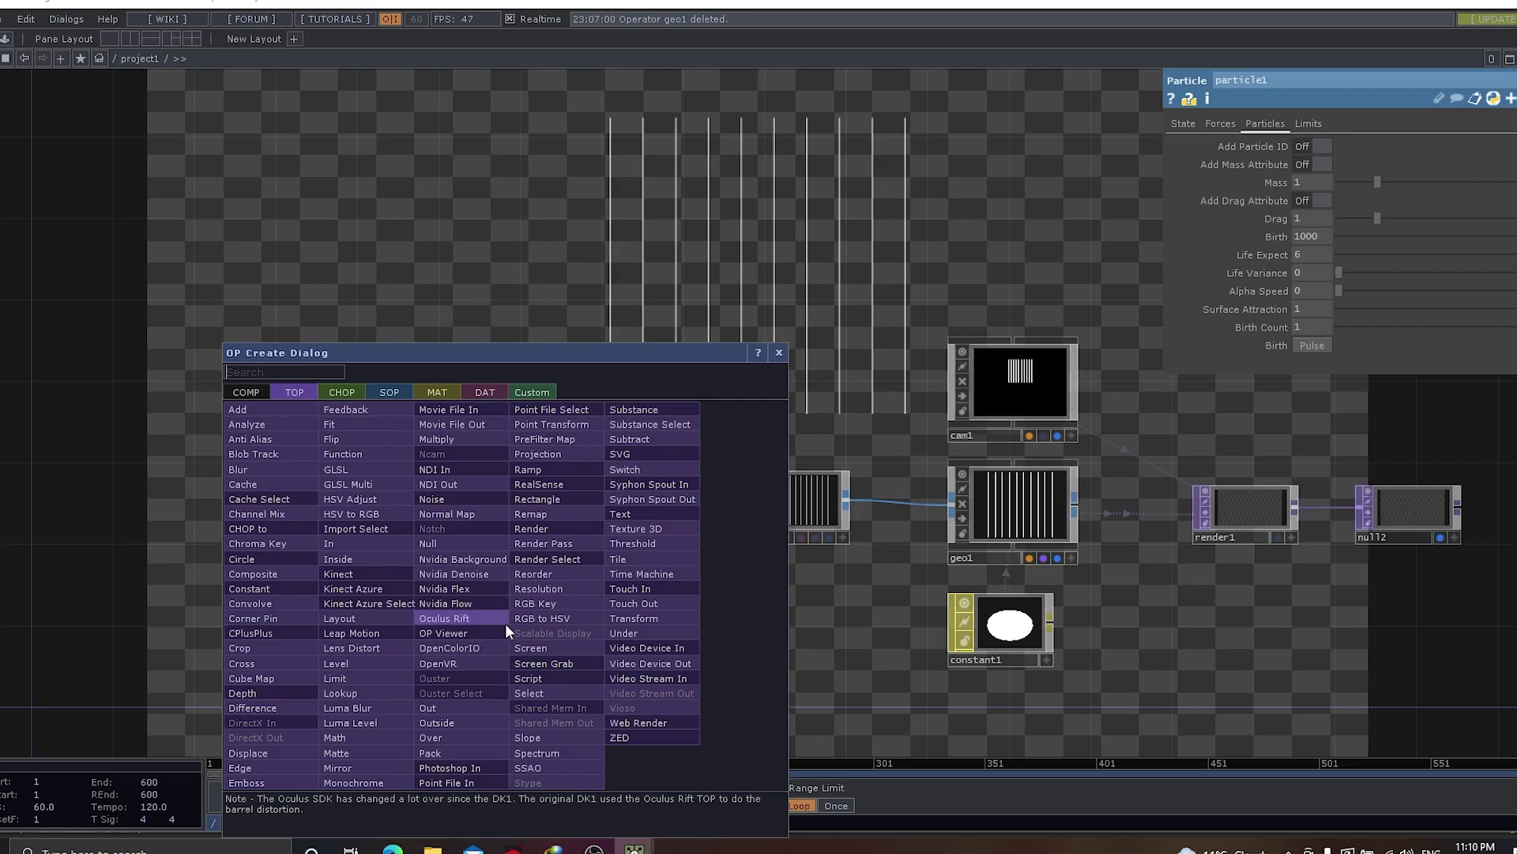
Add an lfo1 LFO CHOP and CHOP-reference its chan1 in particle1's Wind X
text(lfo)
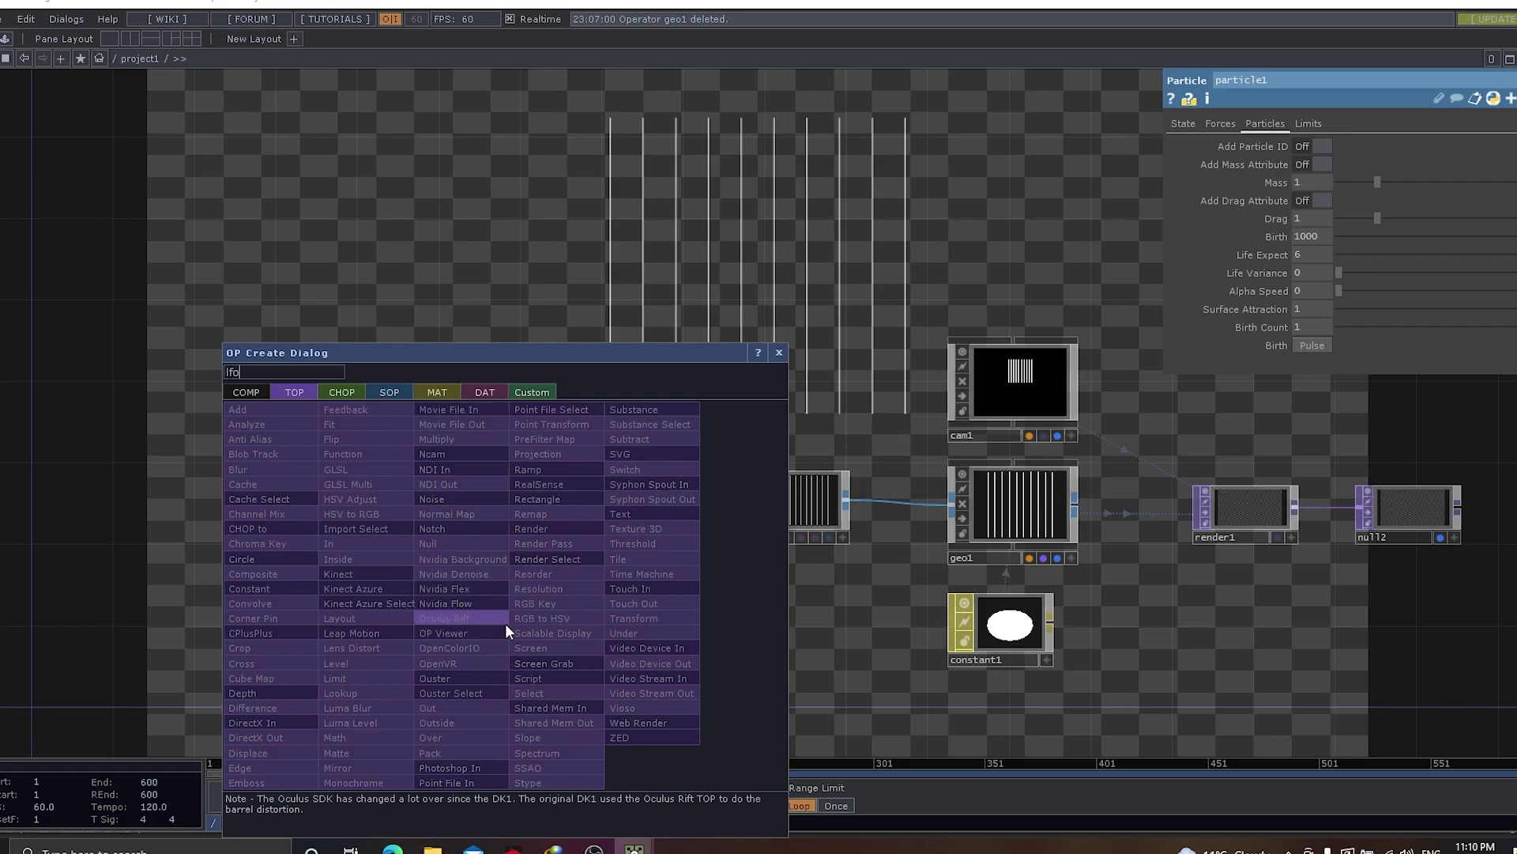
click(345, 392)
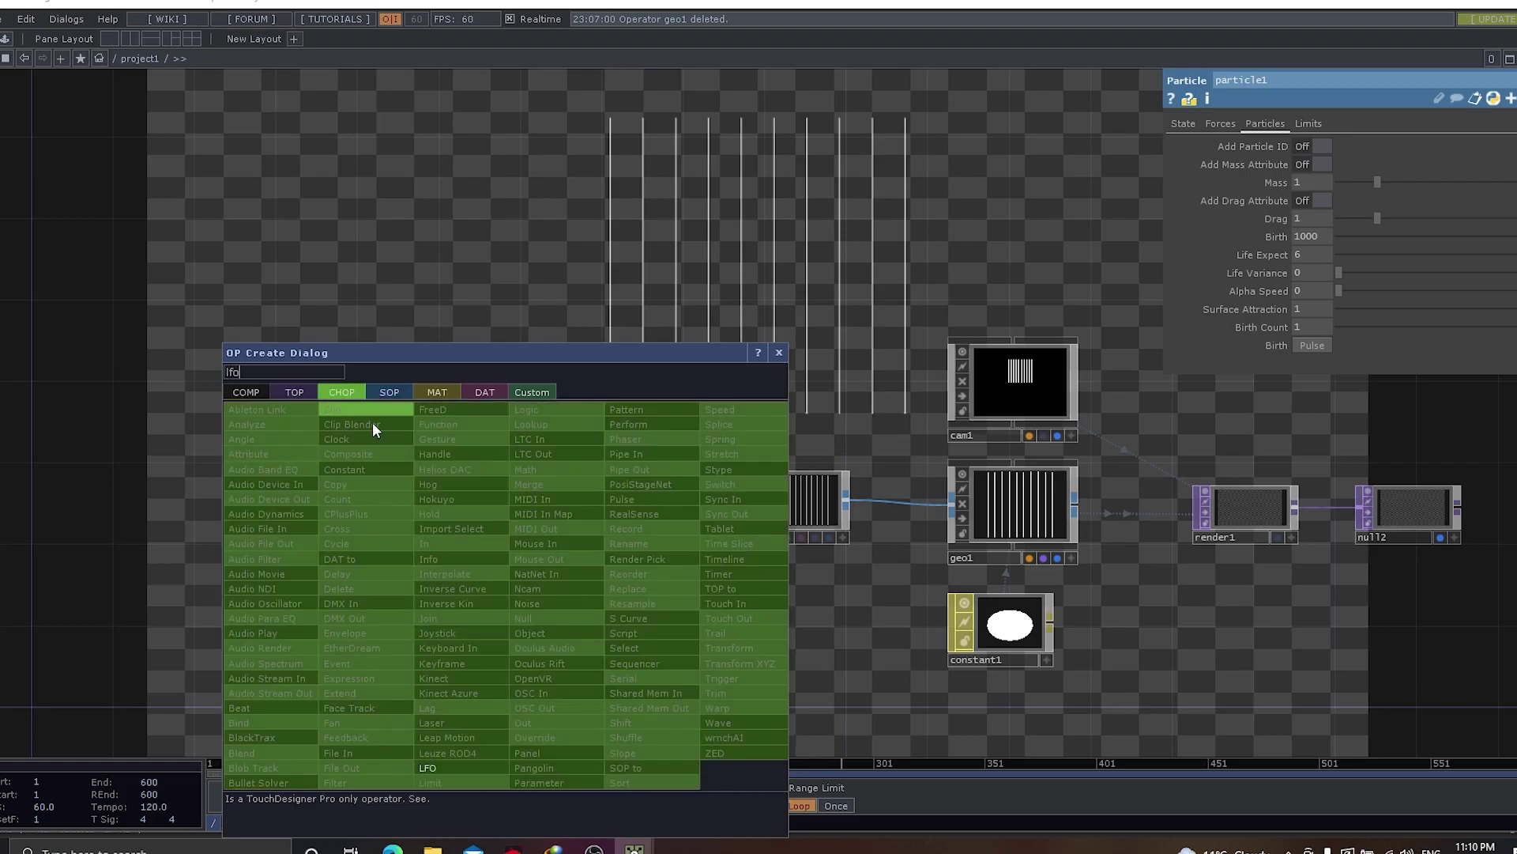
click(468, 769)
click(432, 633)
click(640, 502)
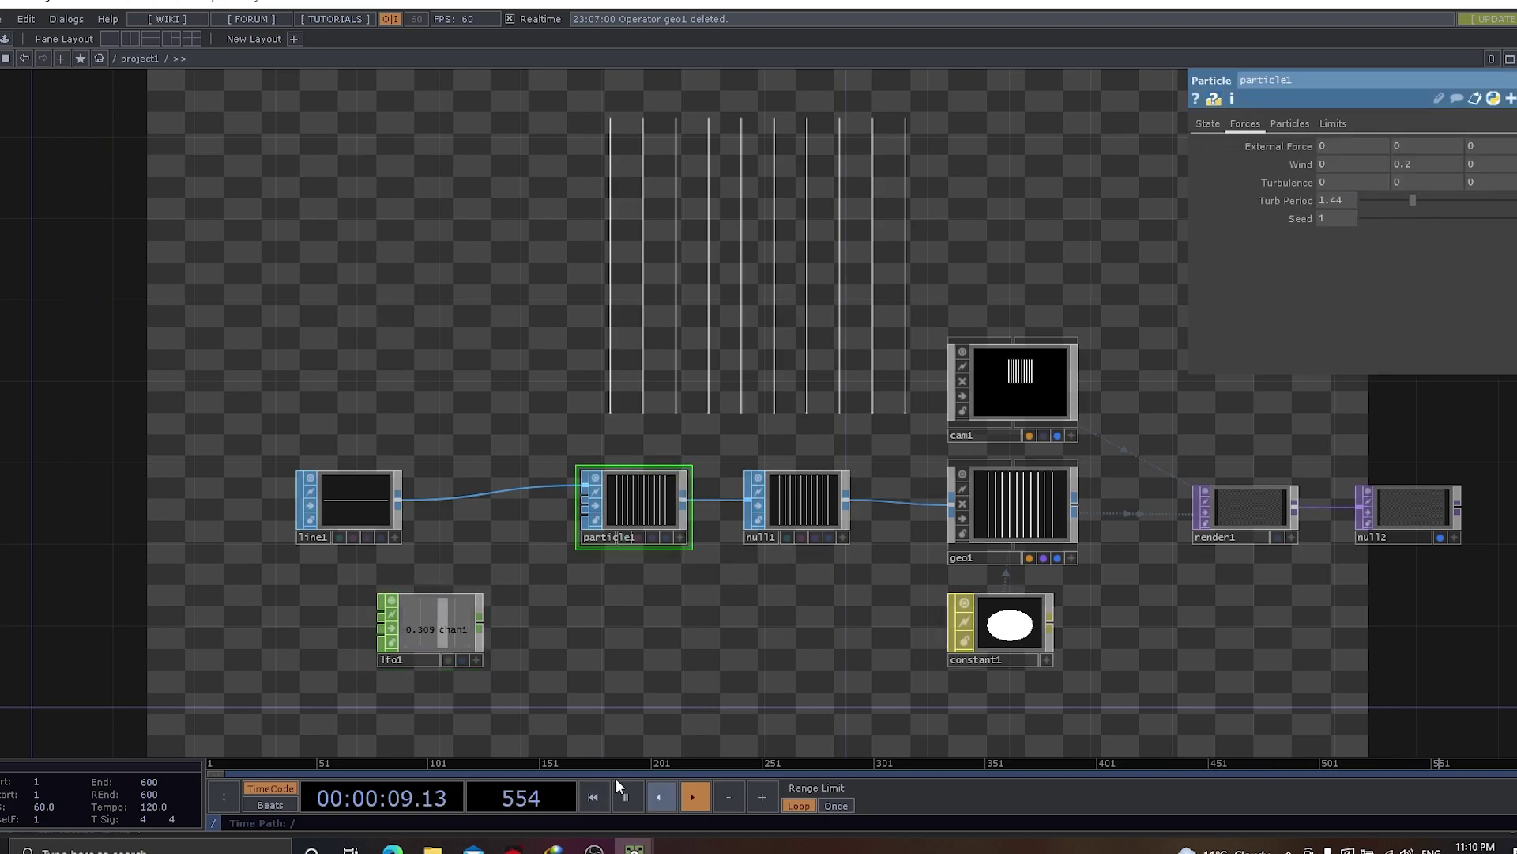
click(476, 659)
drag(455, 629, 1186, 344)
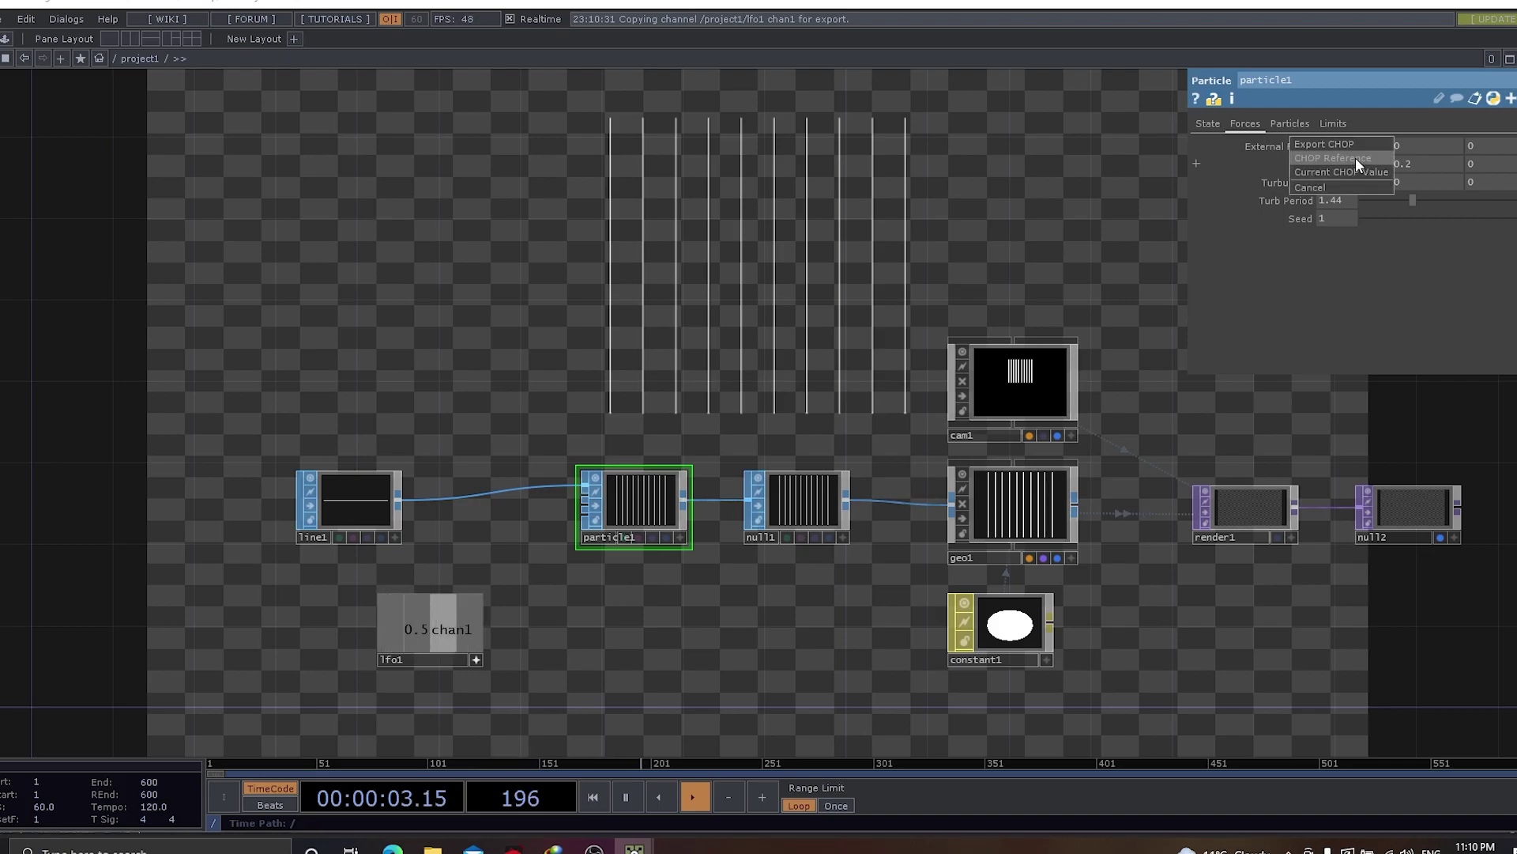
click(1355, 158)
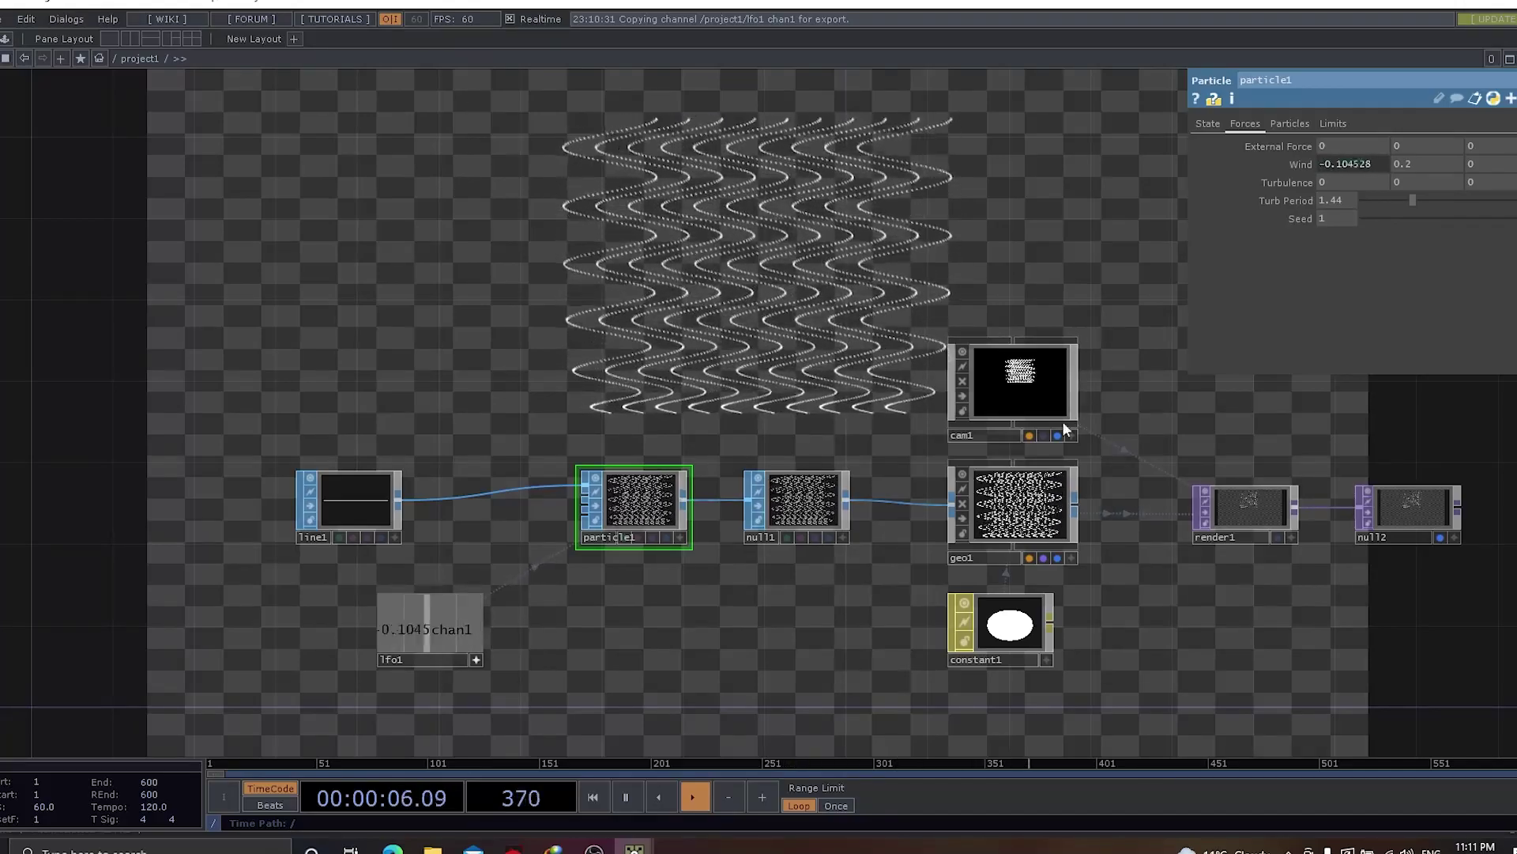
Set cam1's Translate Y to 0.3 with the value ladder
click(1028, 390)
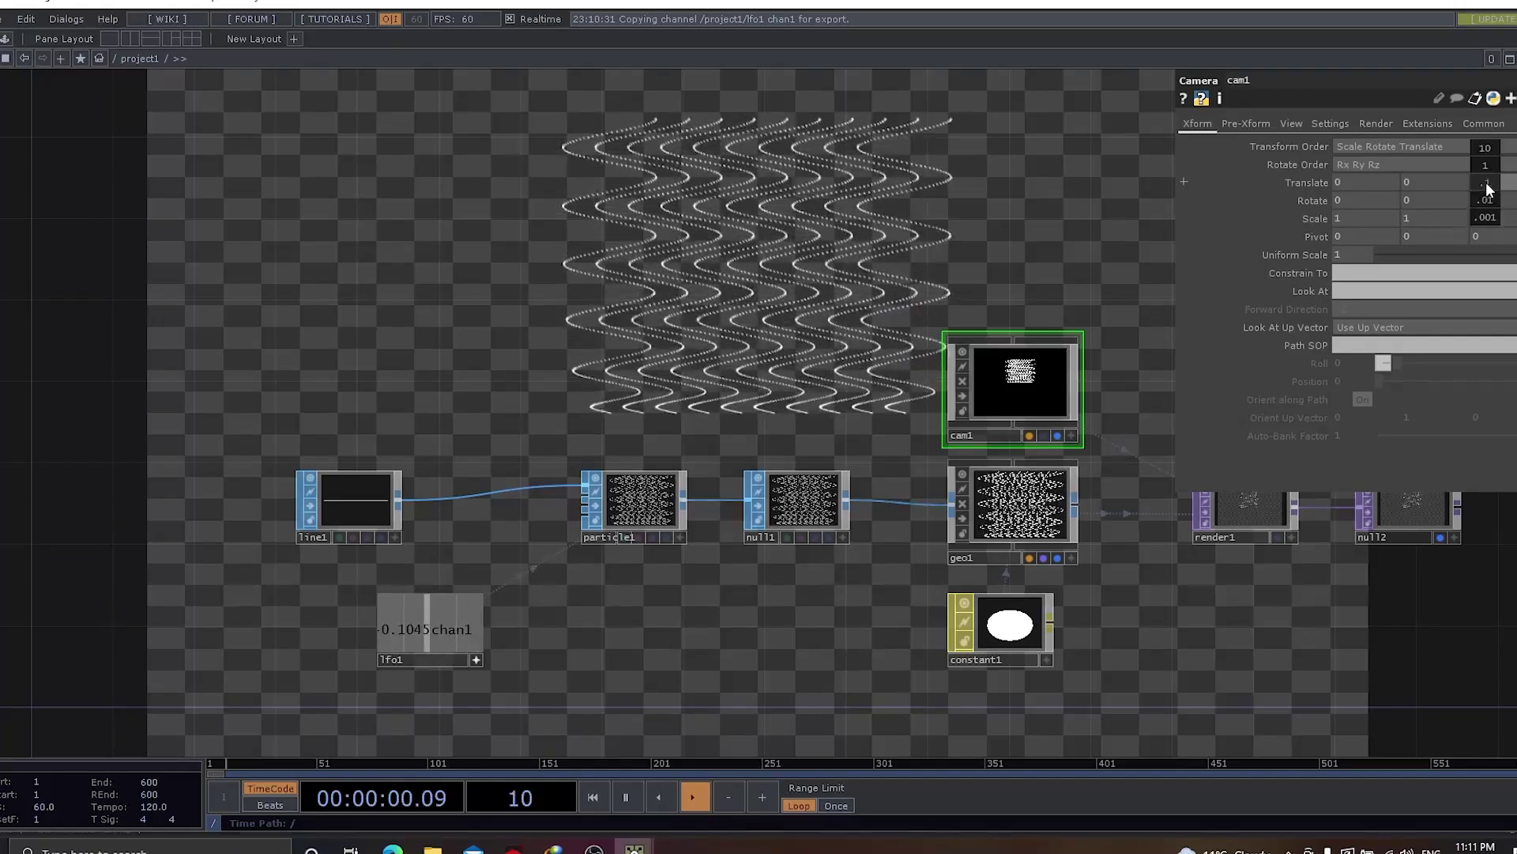
mouse_move(1488, 188)
middle_down()
mouse_move(1486, 165)
mouse_move(1506, 165)
mouse_move(1488, 183)
middle_up()
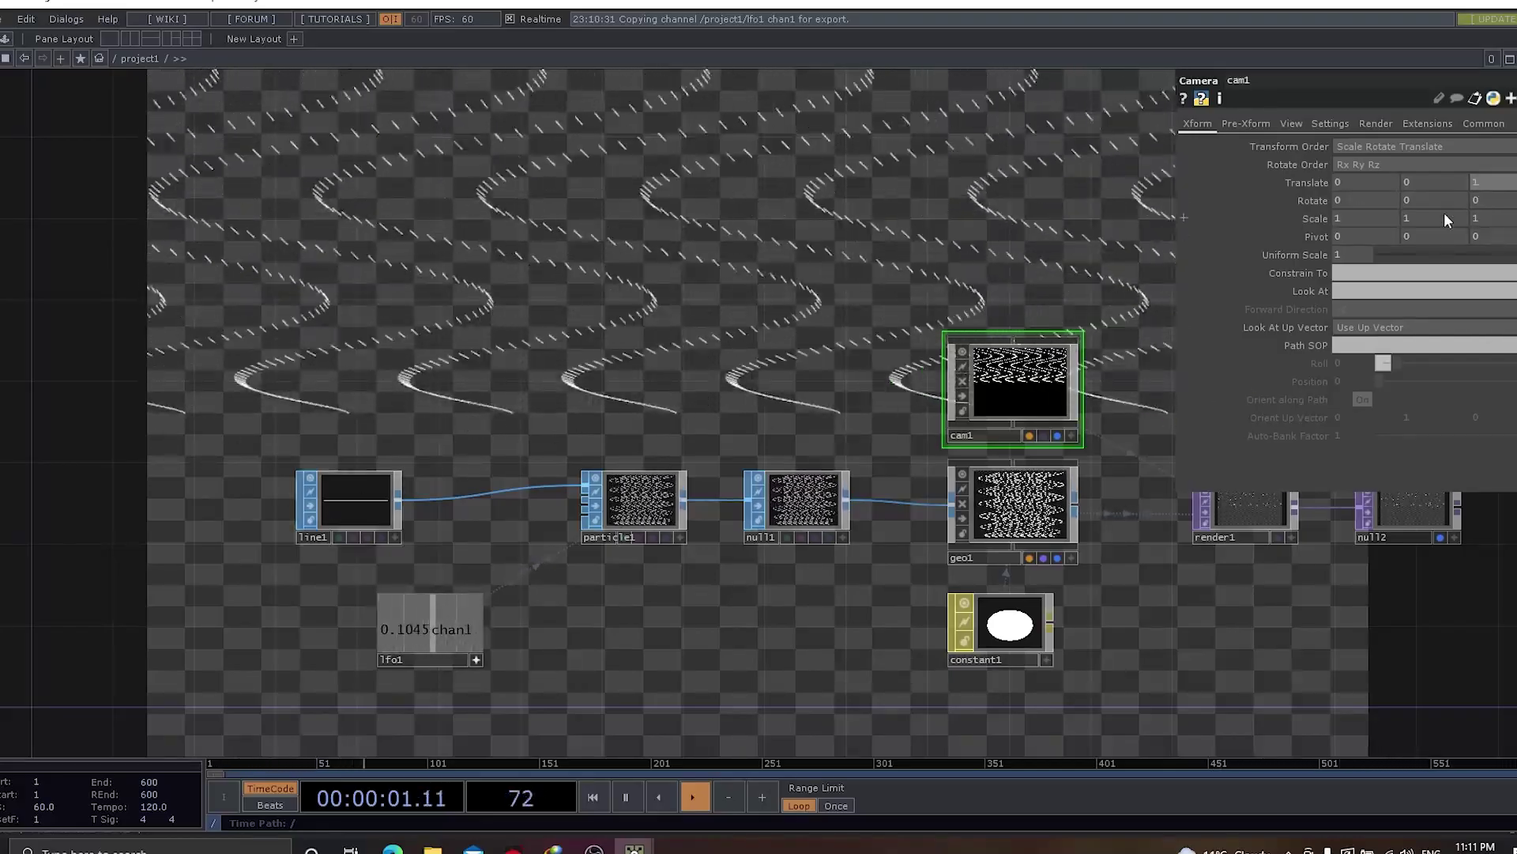
middle_drag(1420, 183, 1420, 183)
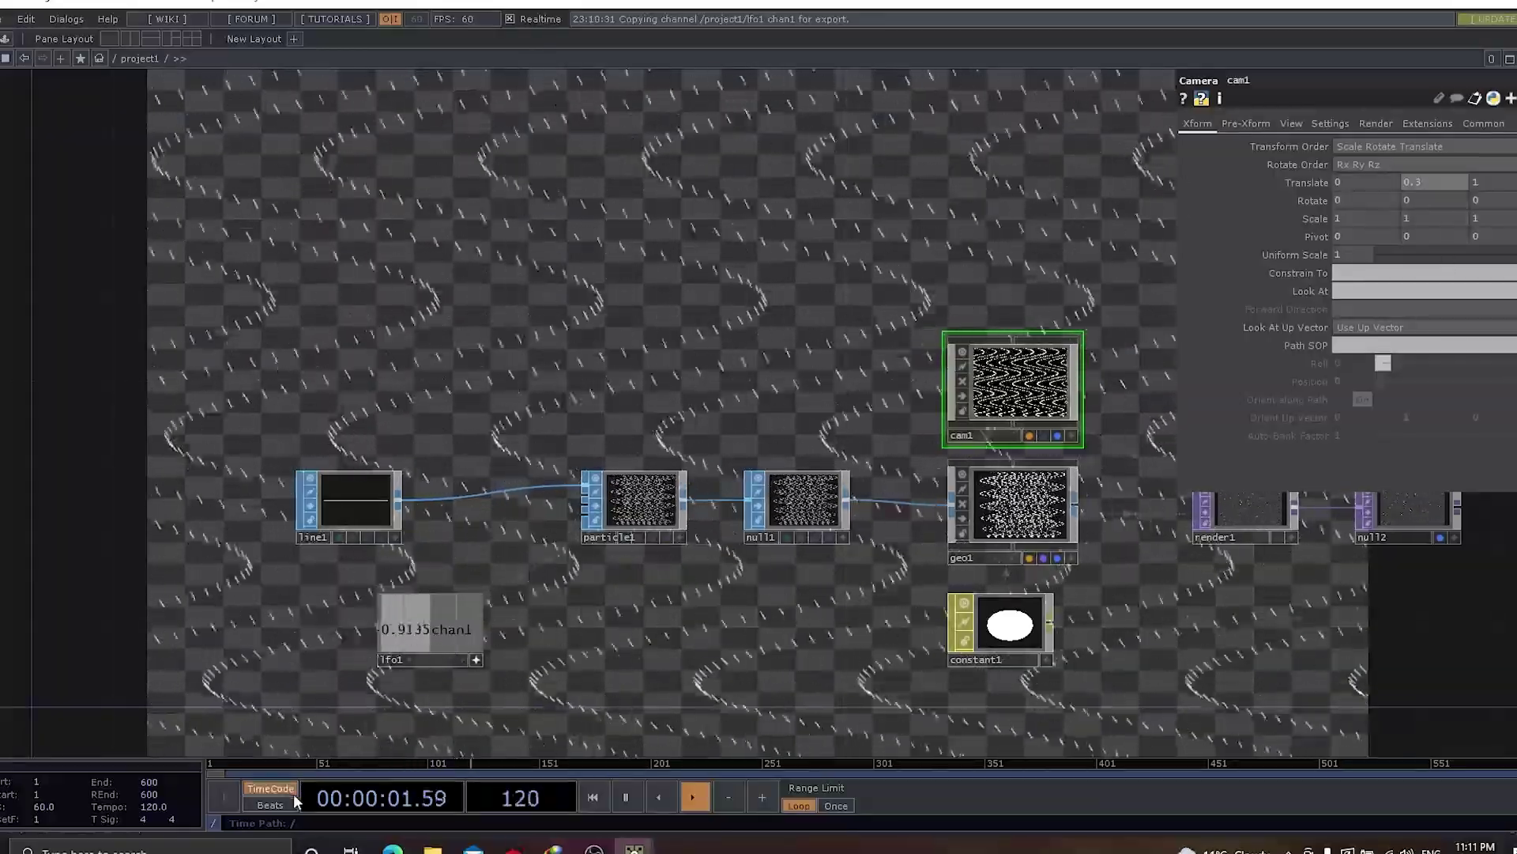
Give lfo1 a Frequency of 0.16 and an Amplitude of 0.1
click(463, 644)
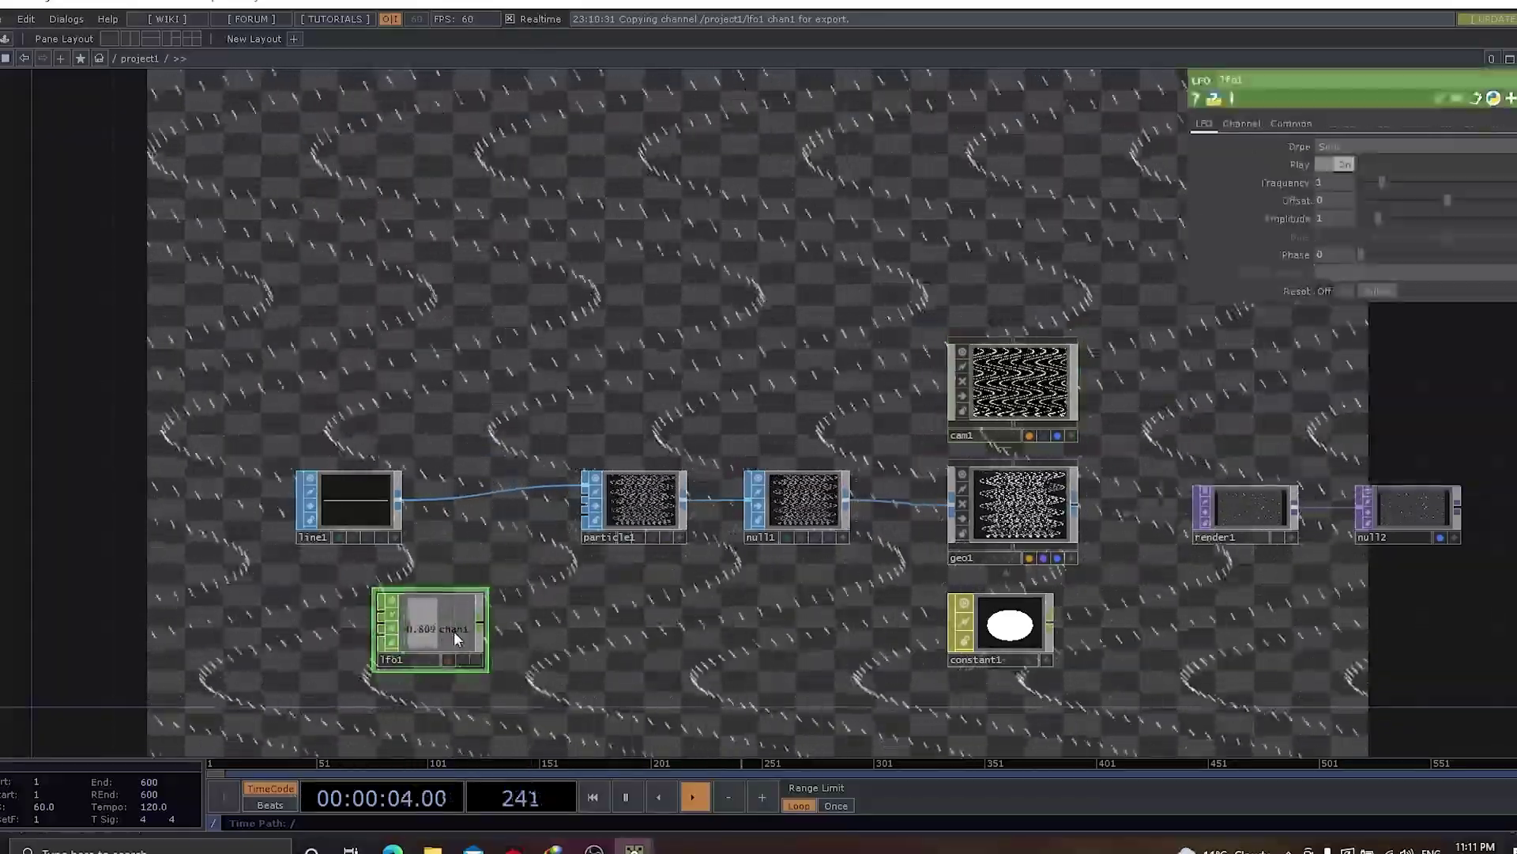
drag(1382, 182, 1364, 182)
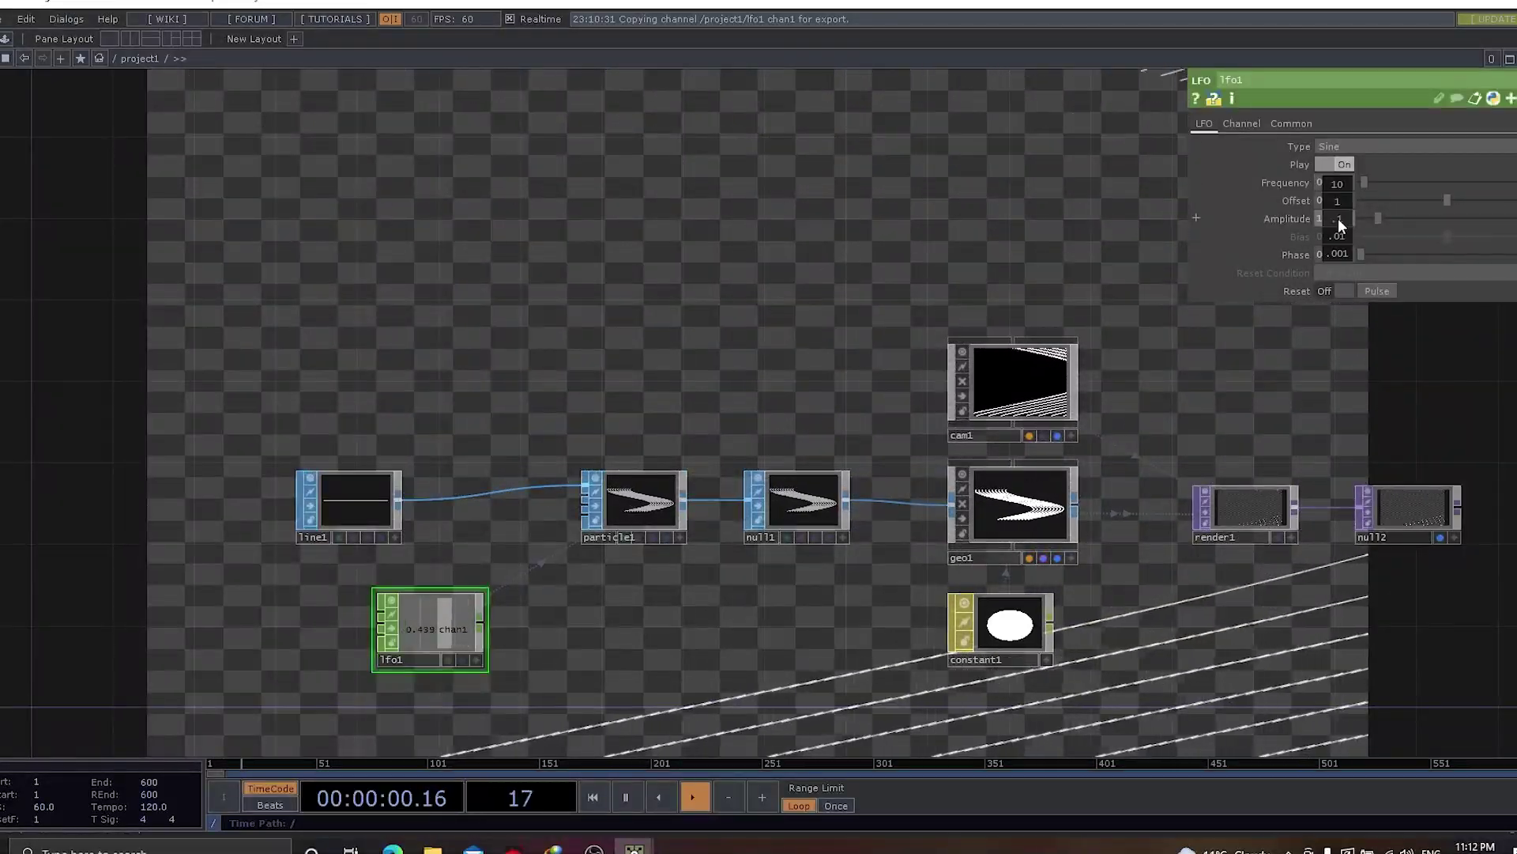
middle_drag(1339, 218, 1332, 189)
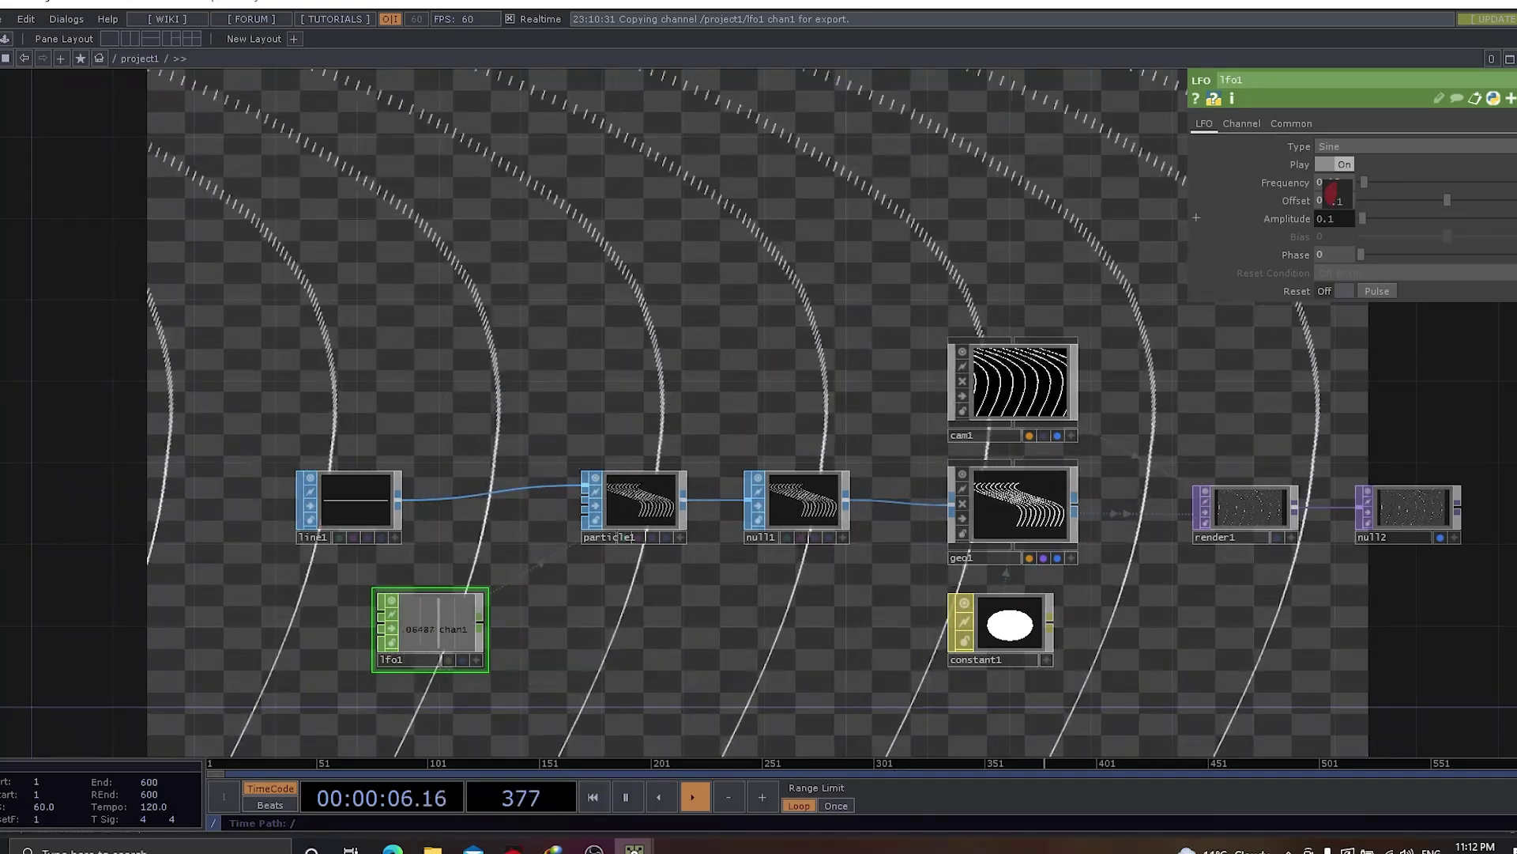
middle_drag(1331, 193, 1336, 204)
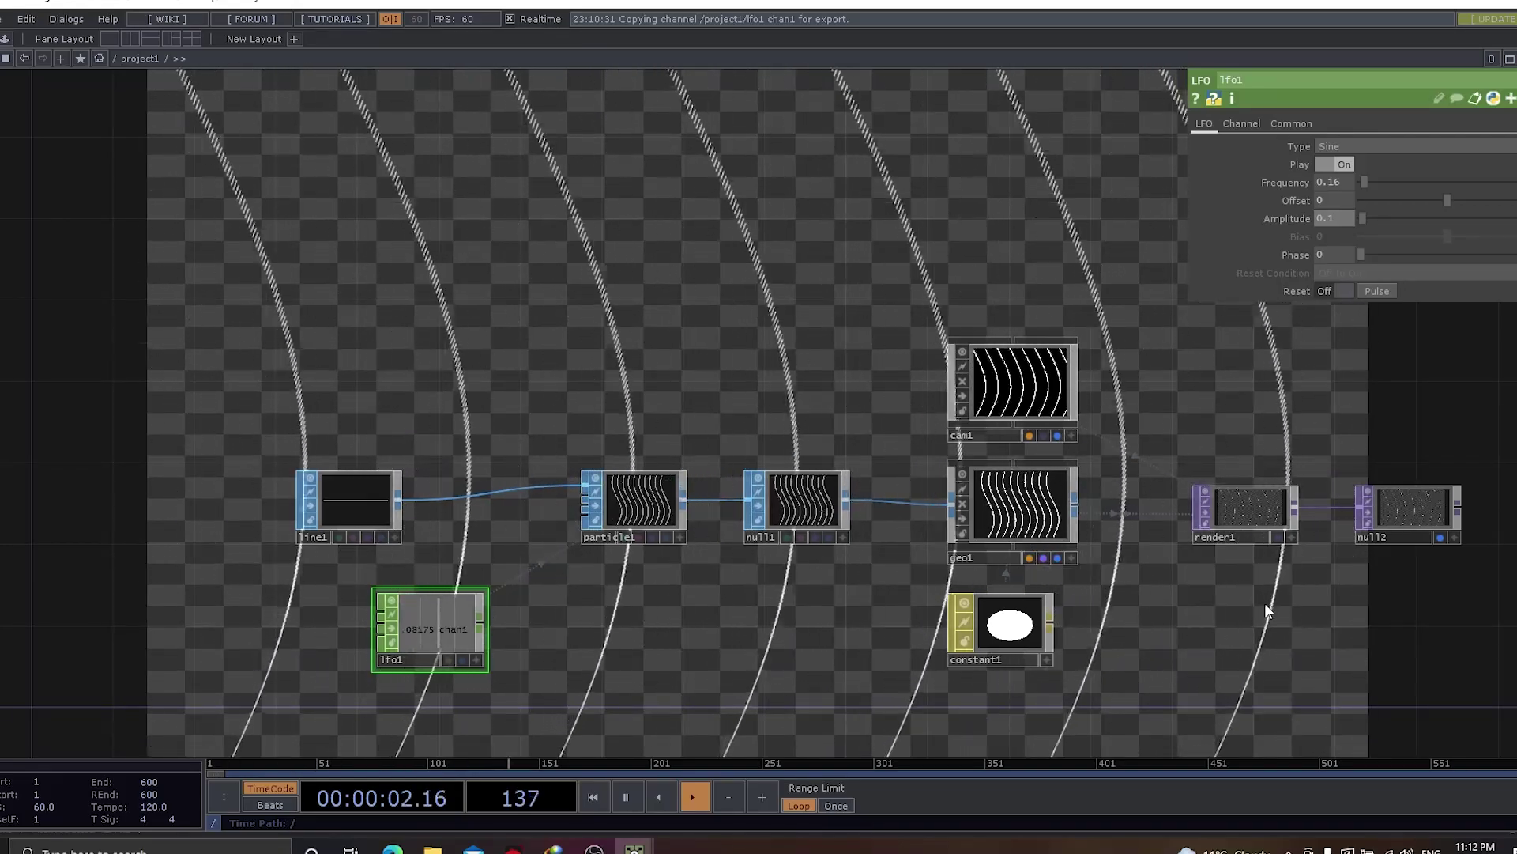
drag(1279, 599, 421, 581)
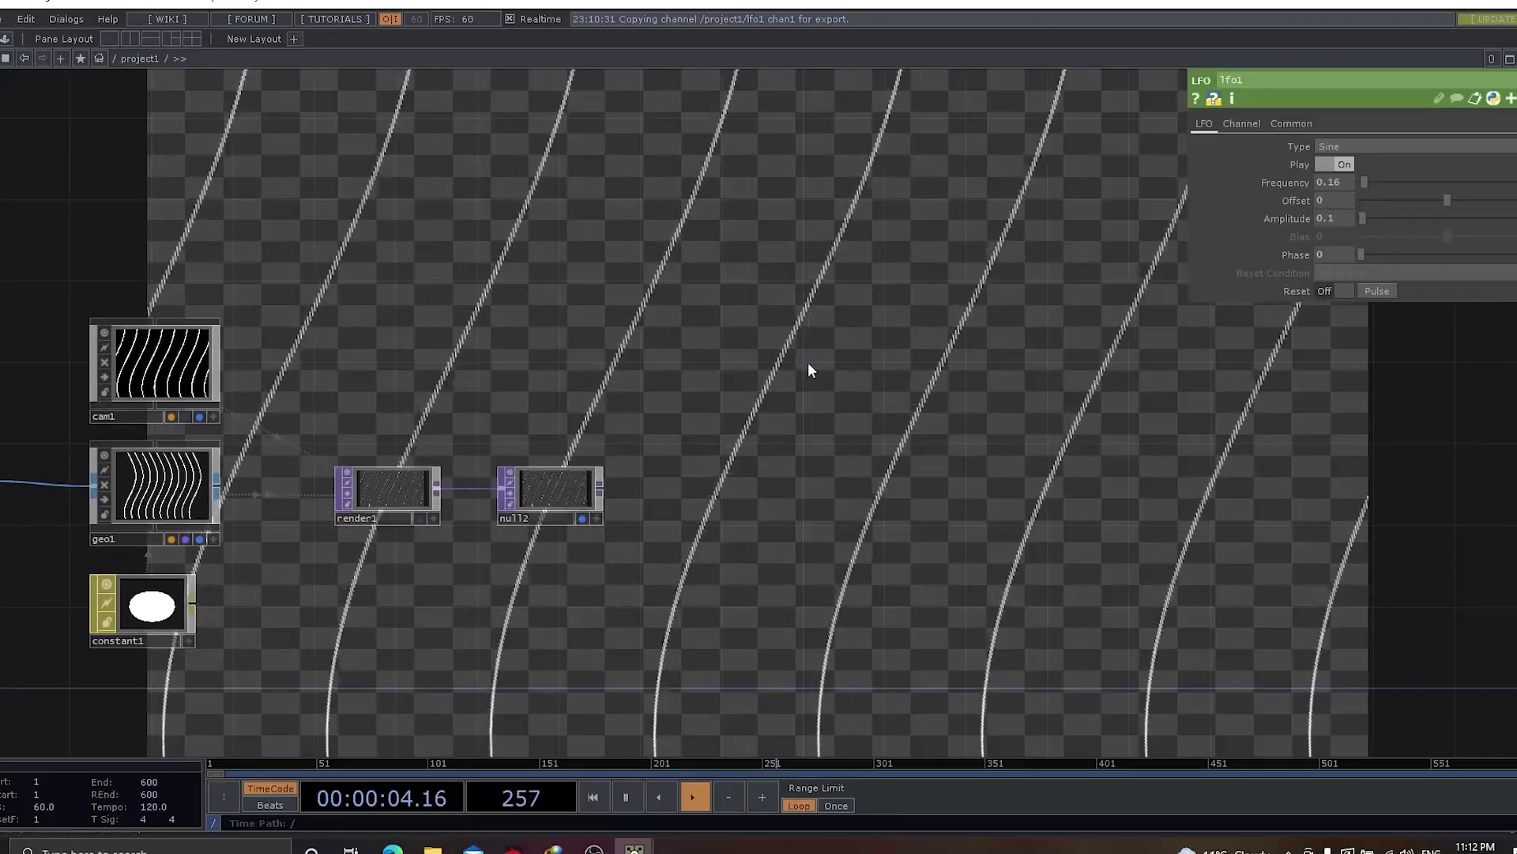
Add a chain of Feedback, Blur, Level, Transform and Composite TOPs after null2
key(Tab)
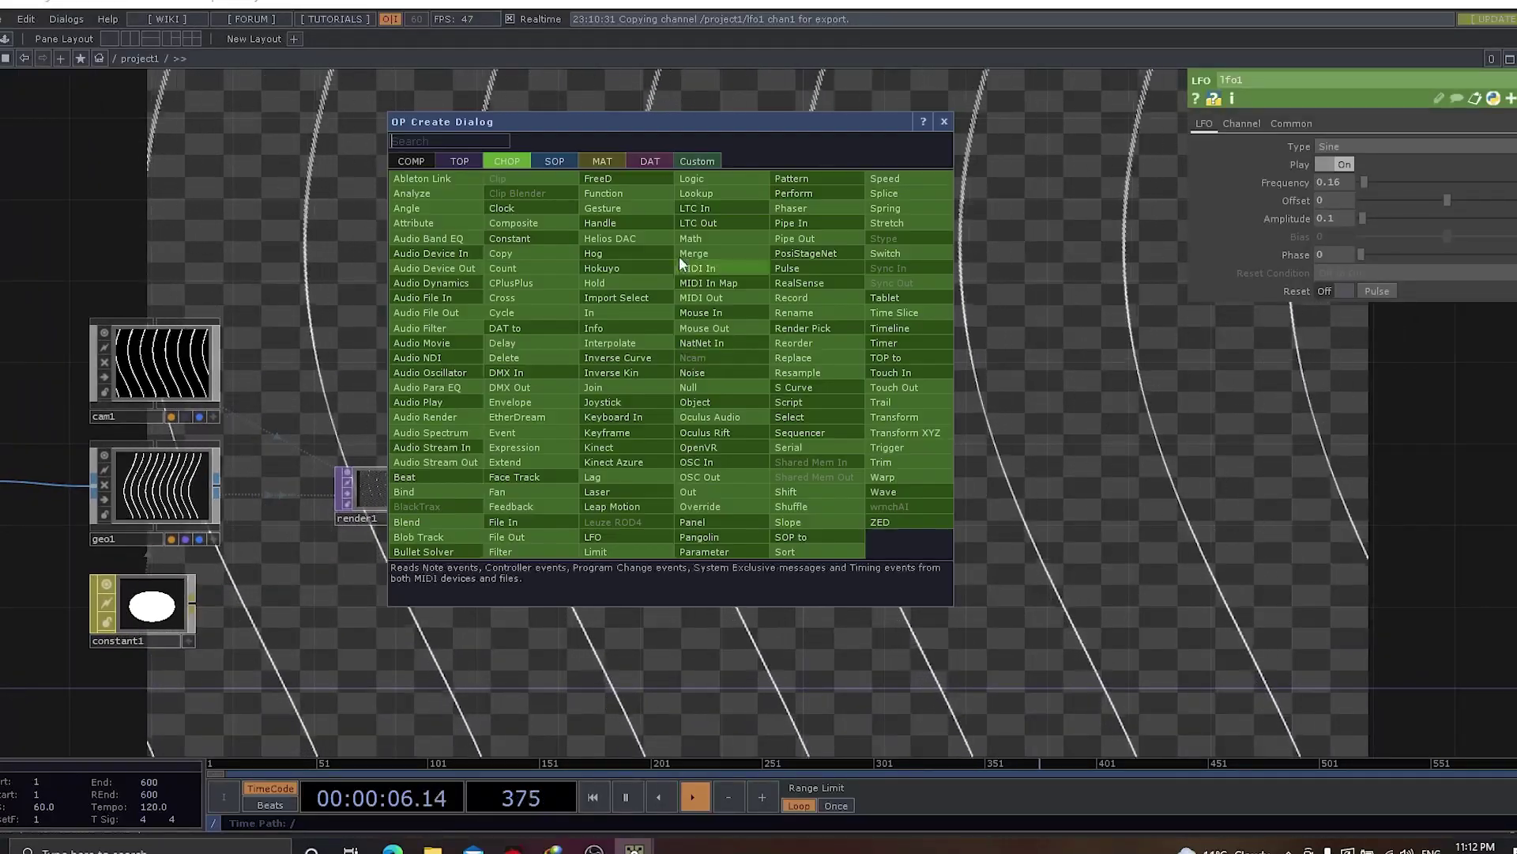
click(943, 123)
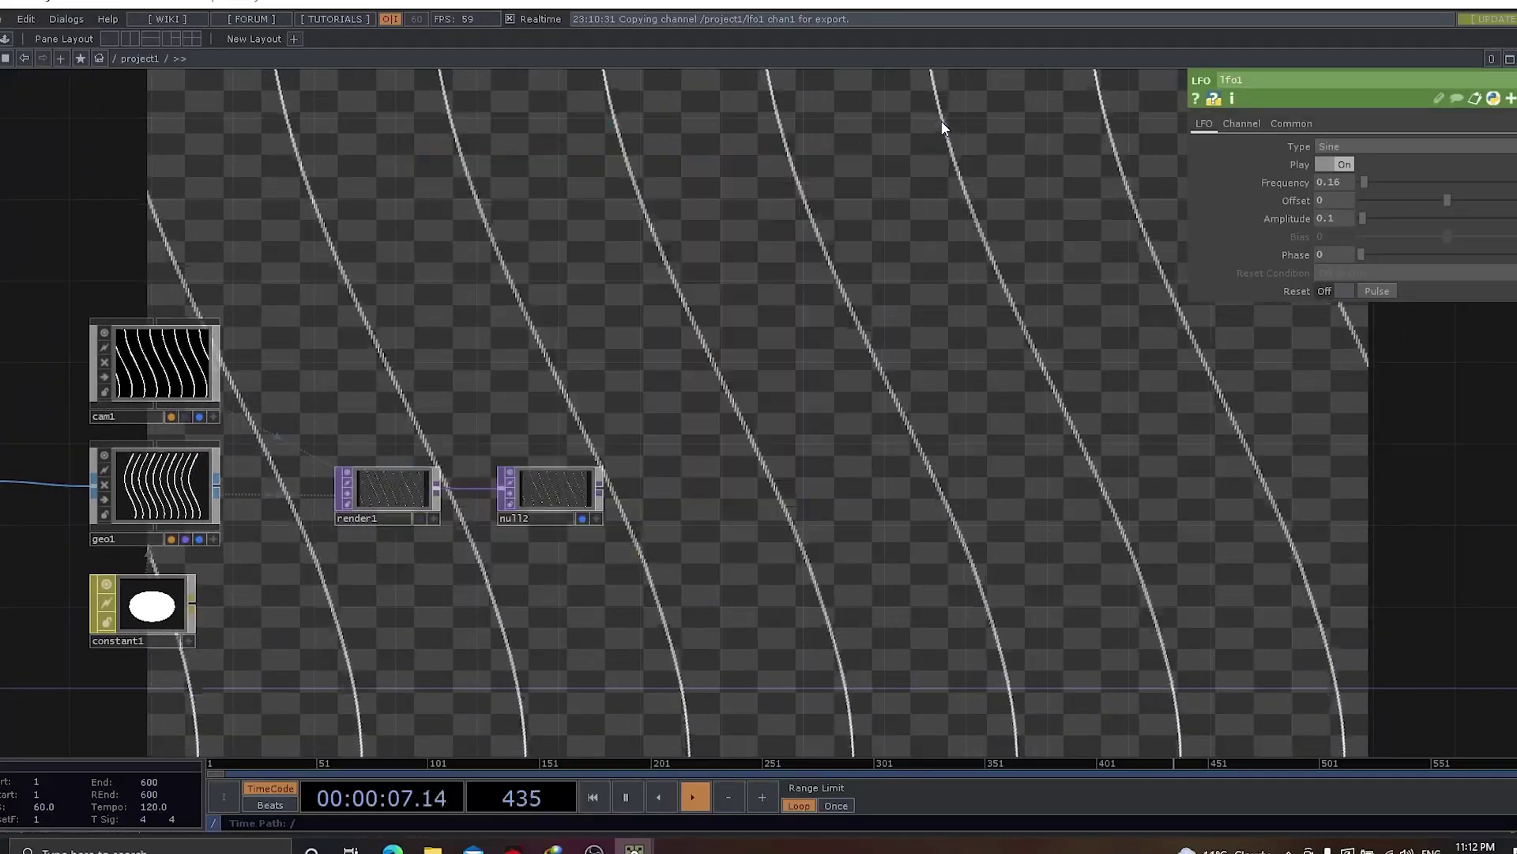
right_click(599, 482)
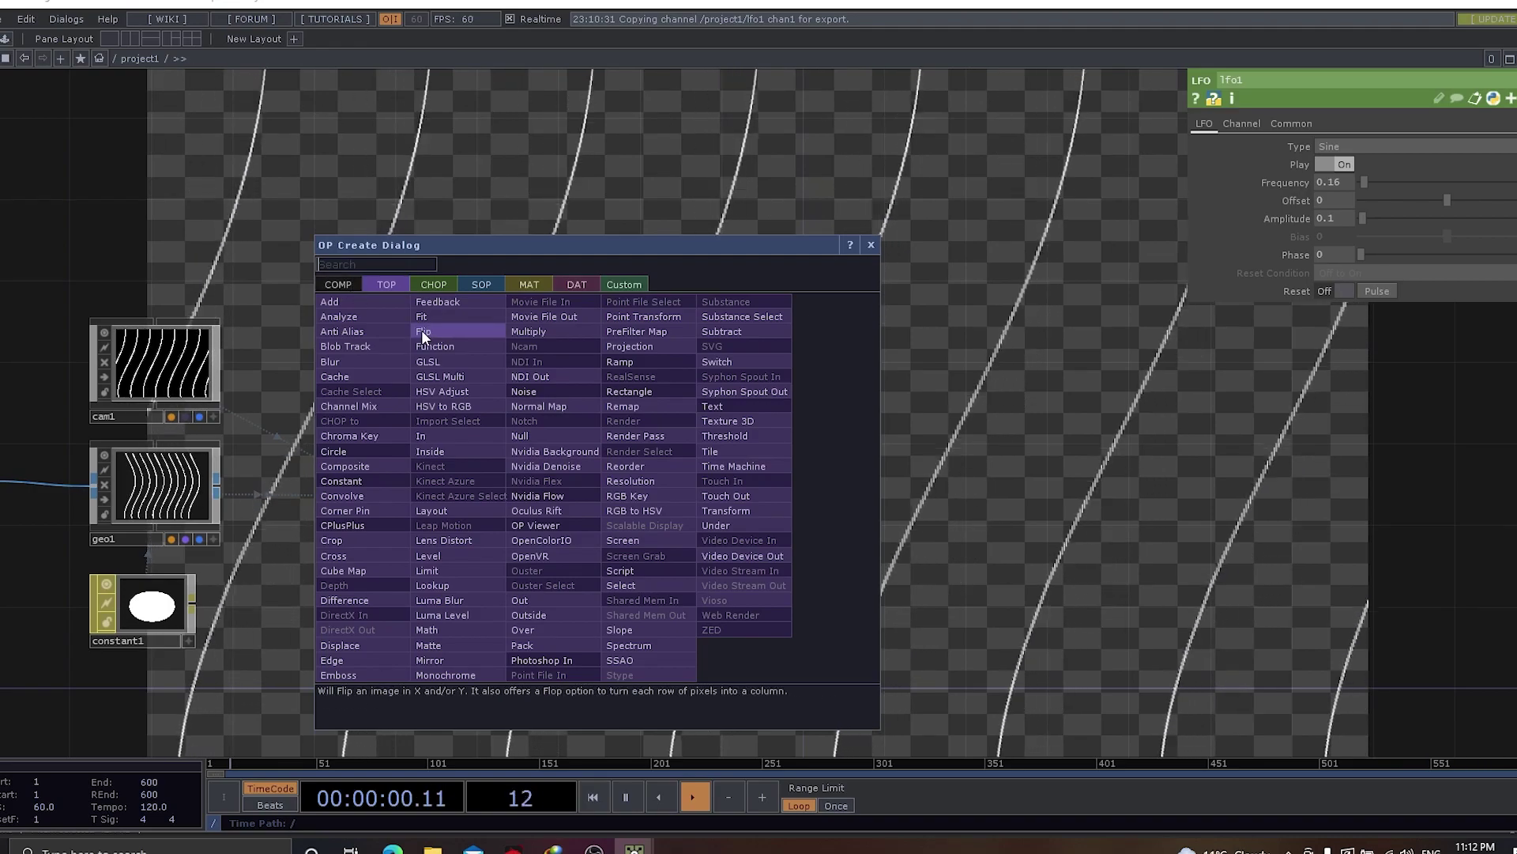
text(fe)
click(456, 301)
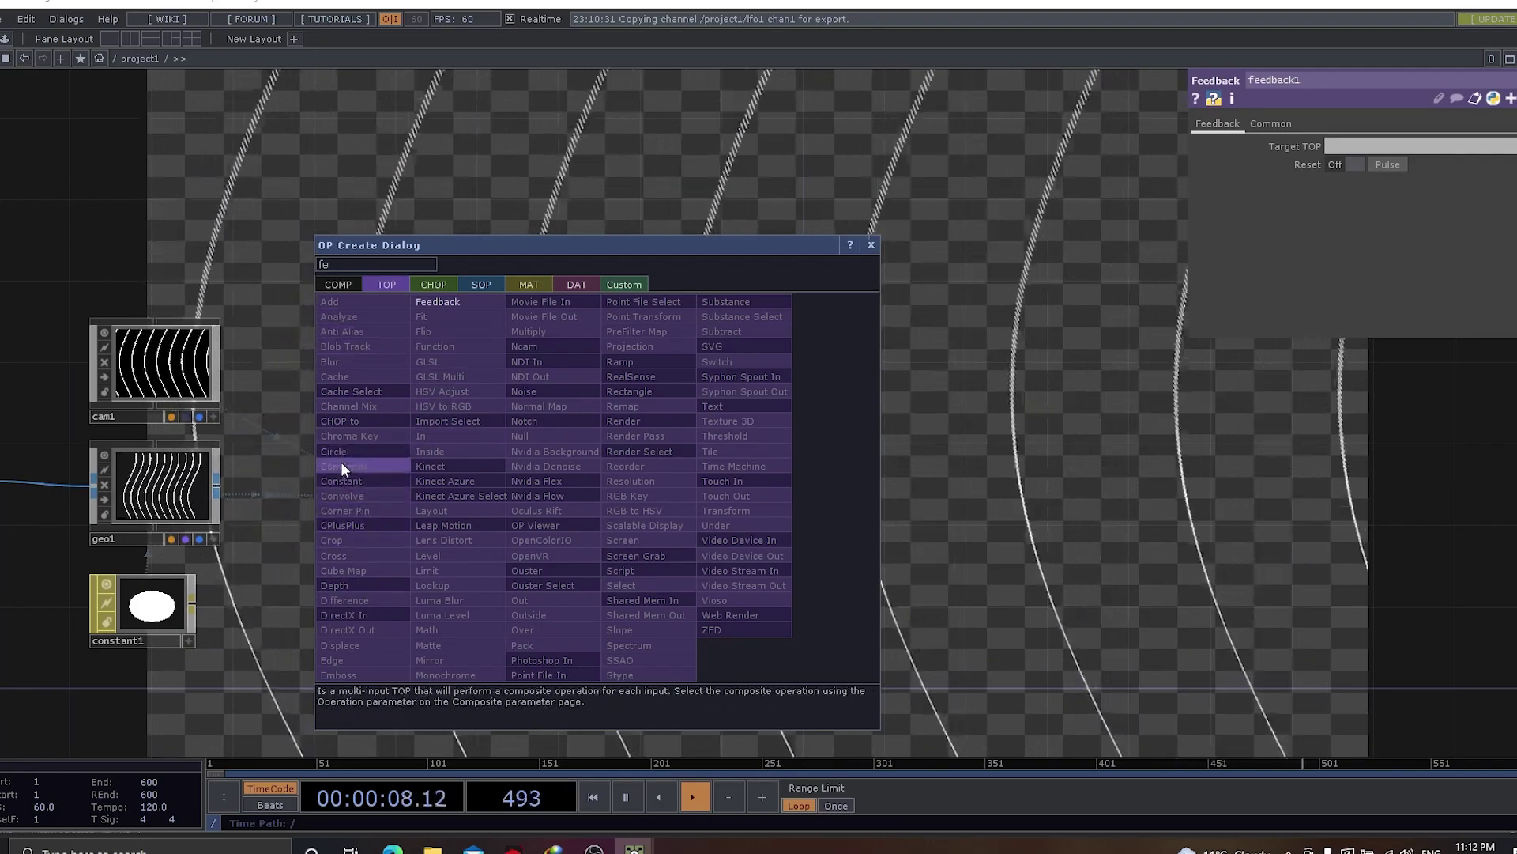
click(345, 360)
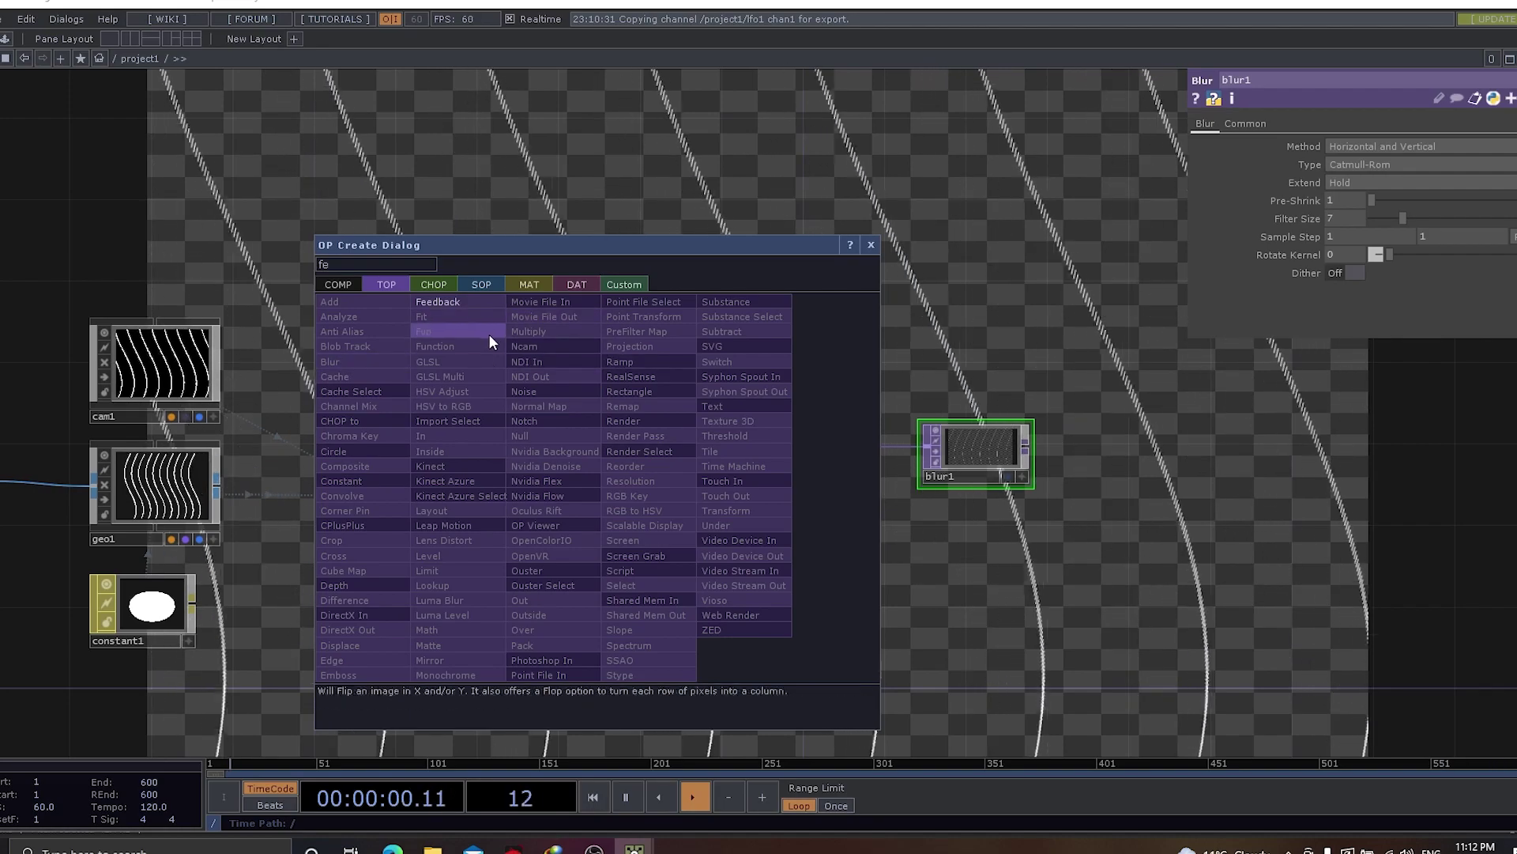
click(467, 555)
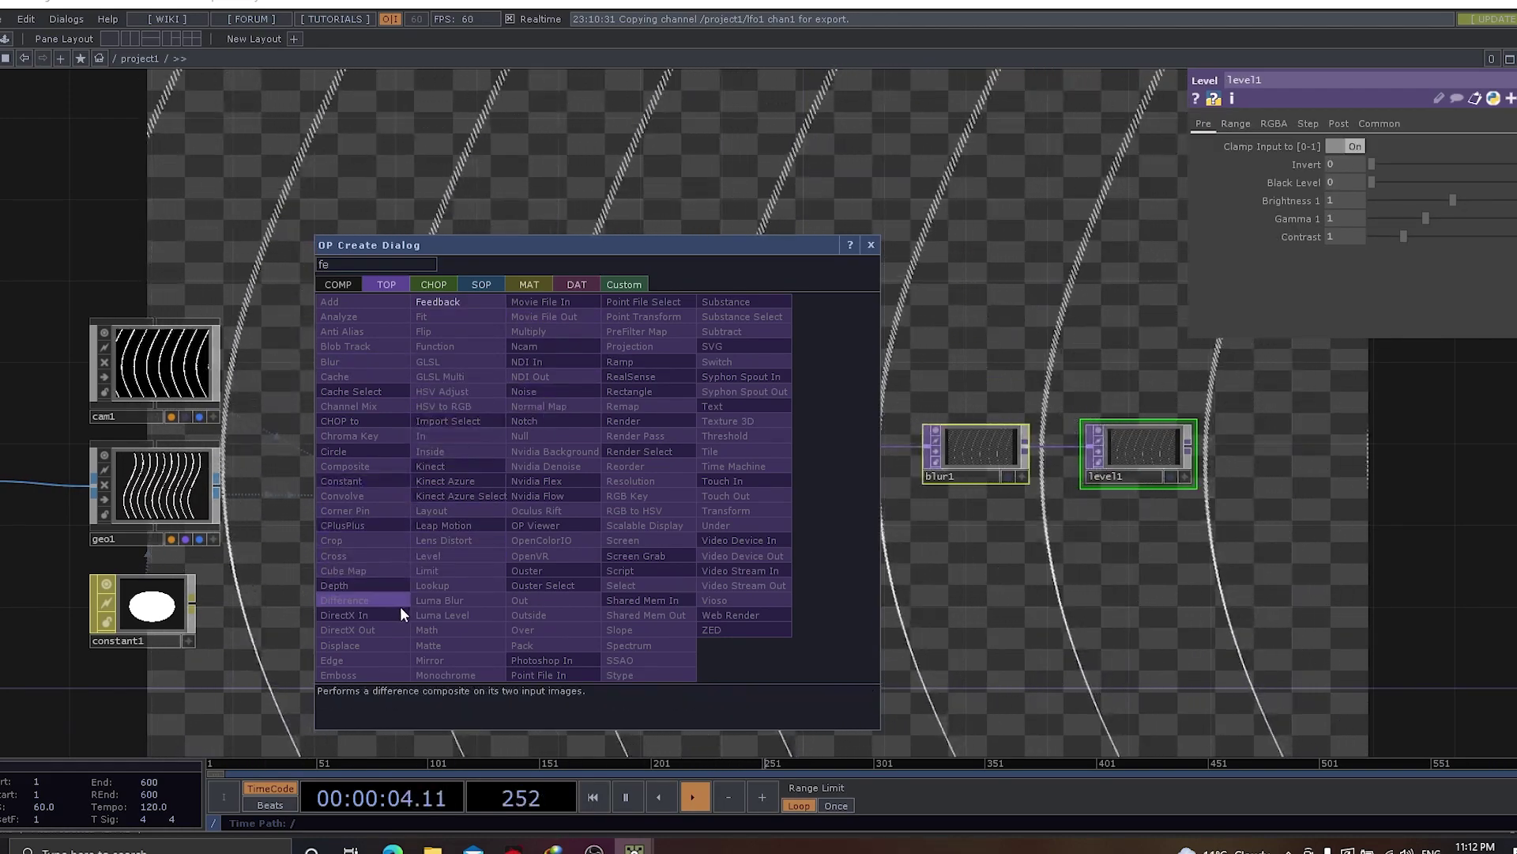
click(756, 509)
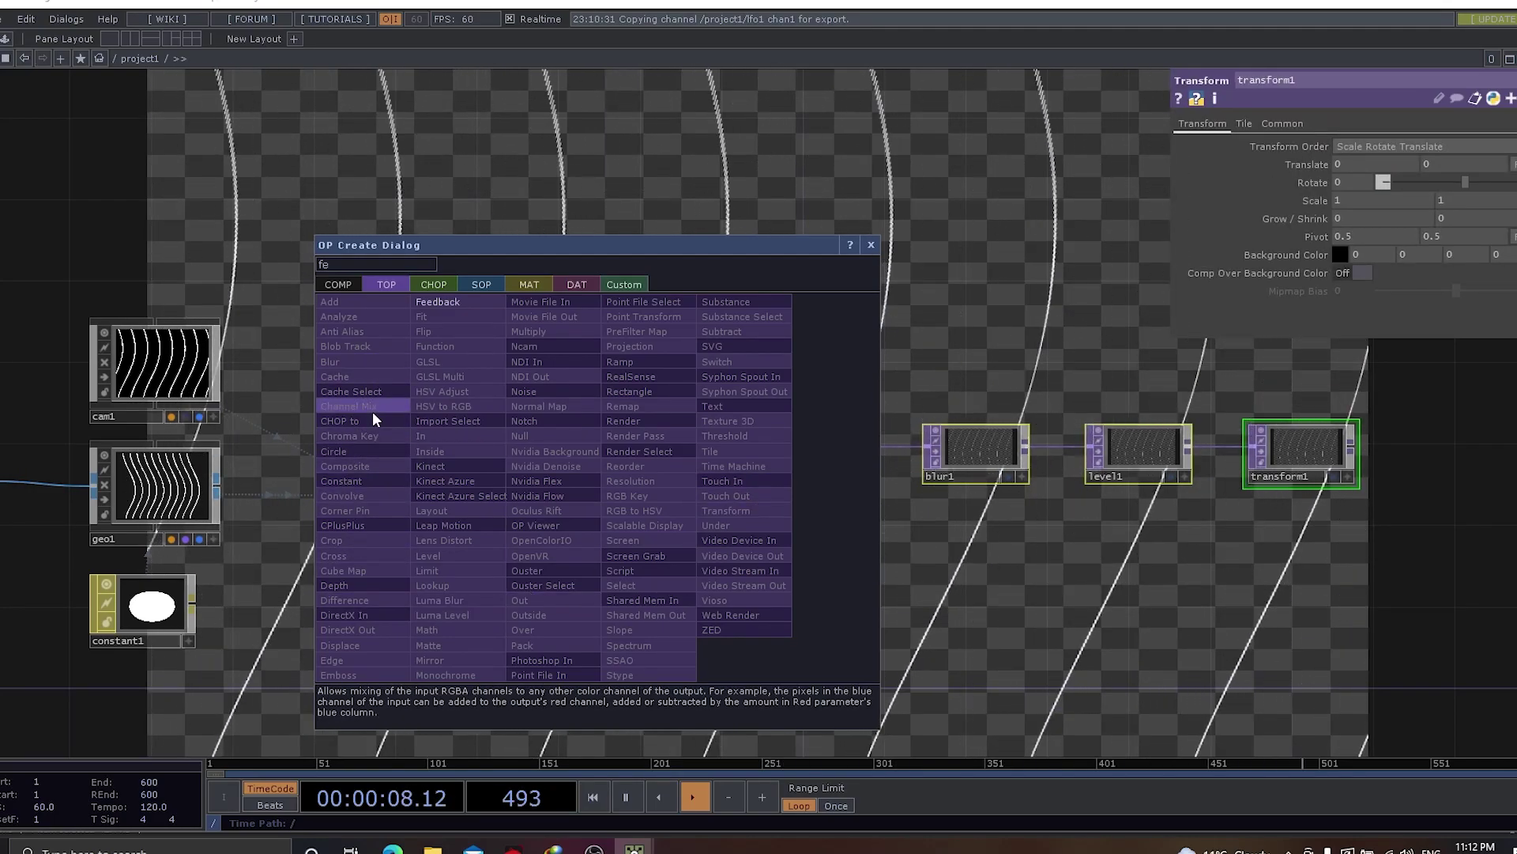
click(375, 467)
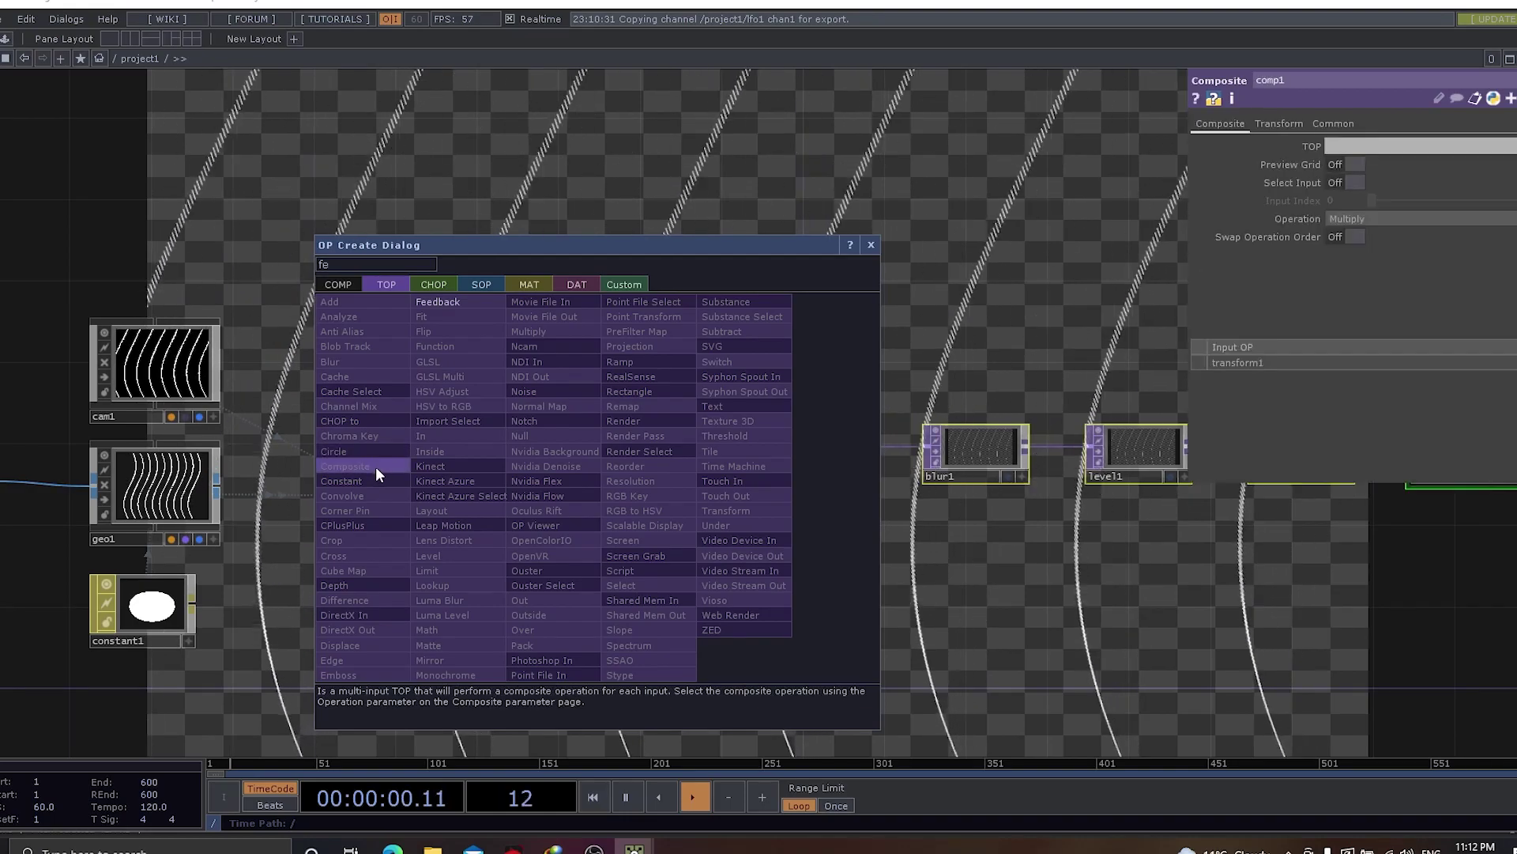
click(871, 245)
drag(1177, 715, 610, 583)
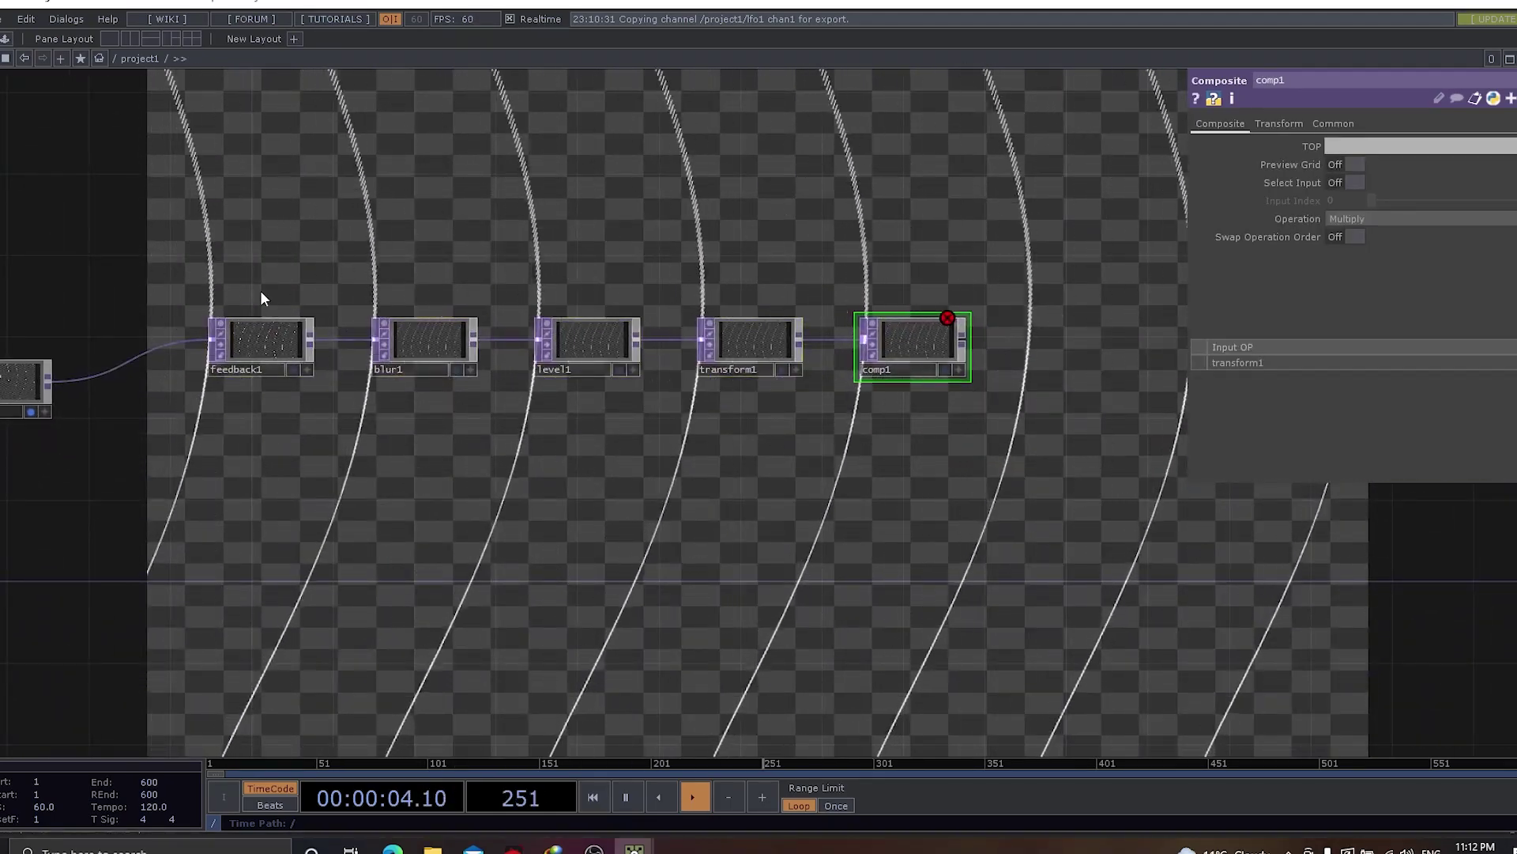
Arrange the chain, wire null2 into comp1, and make comp1 feedback1's Target TOP
drag(744, 358, 709, 264)
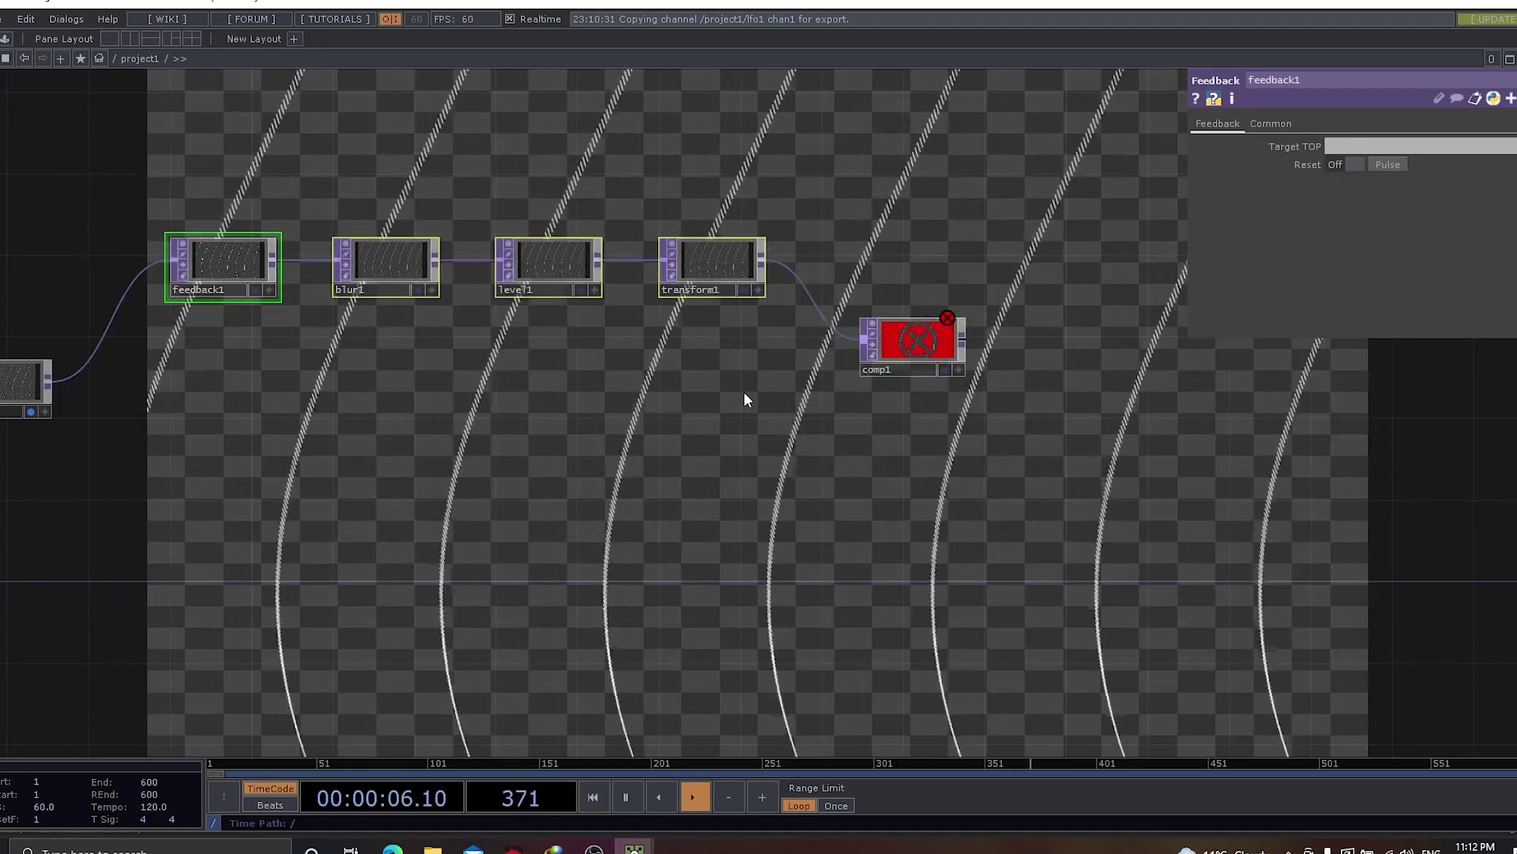
drag(901, 340, 903, 382)
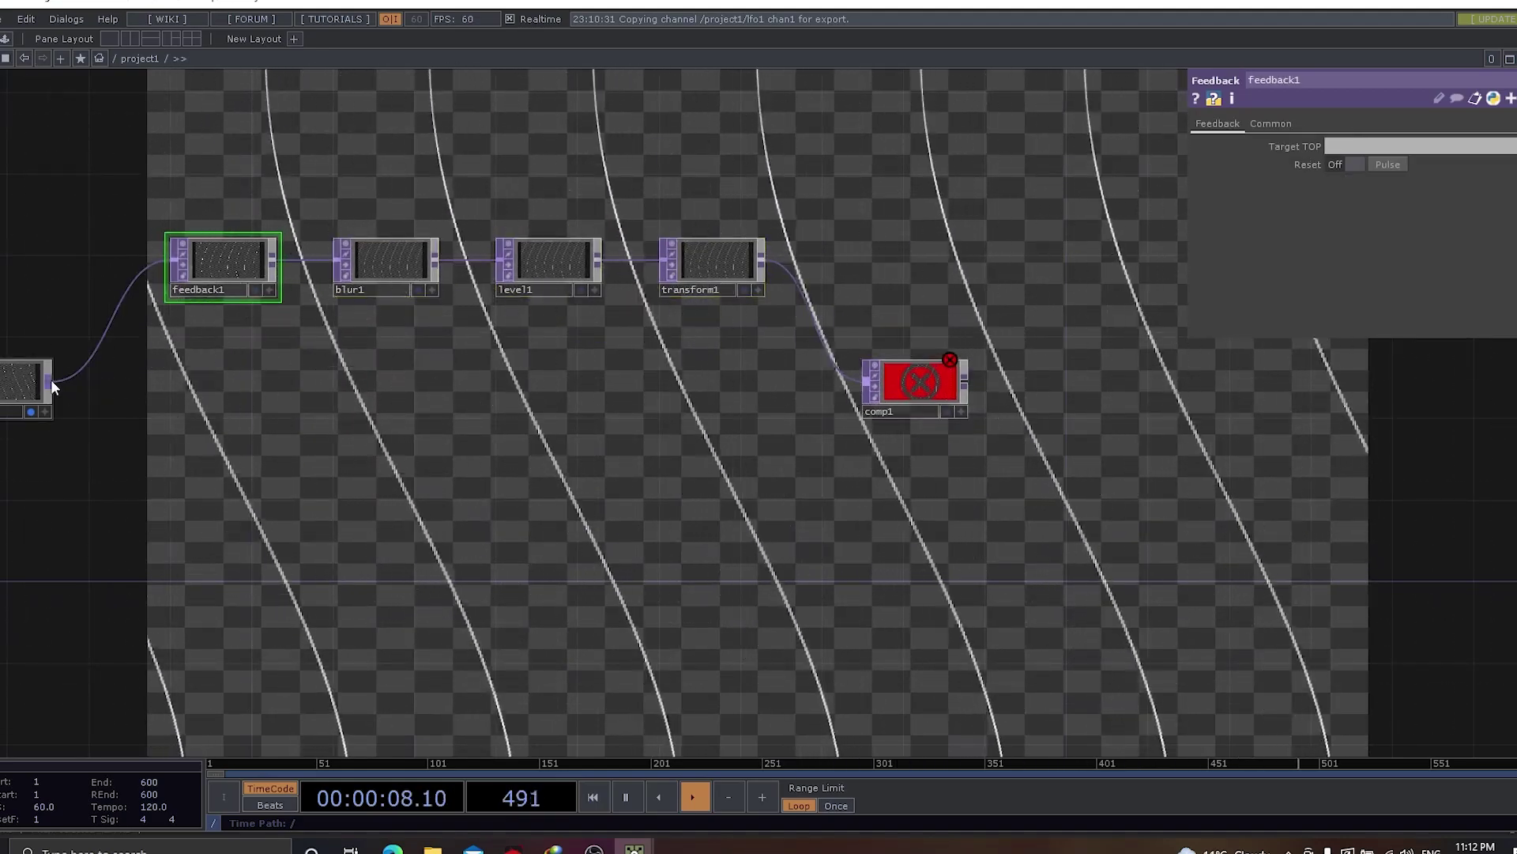
drag(51, 377, 1359, 147)
click(918, 384)
click(253, 265)
Switch comp1's Operation to Add
click(909, 380)
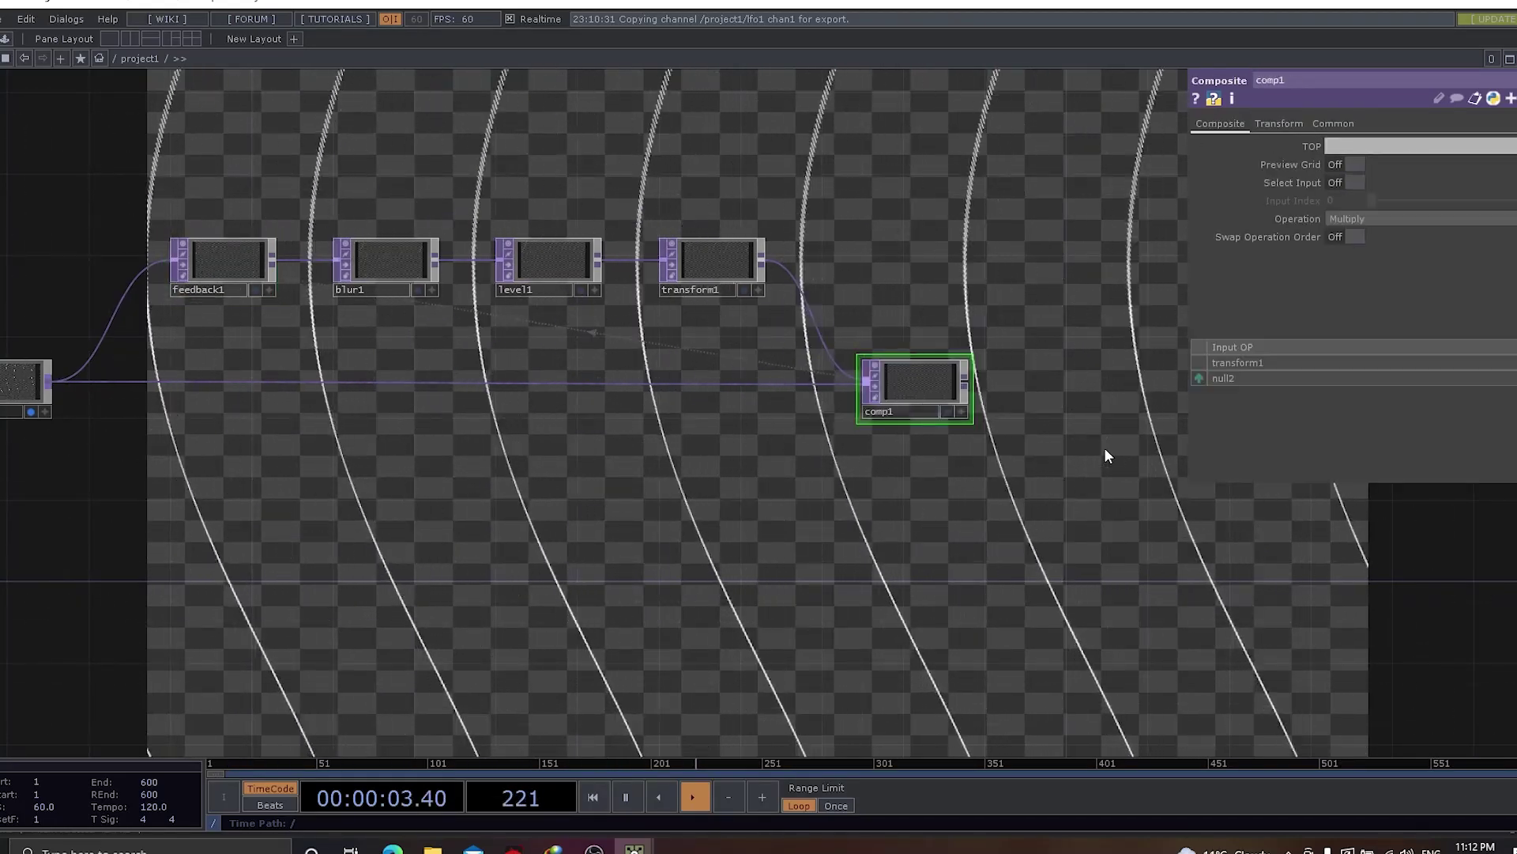
click(1367, 218)
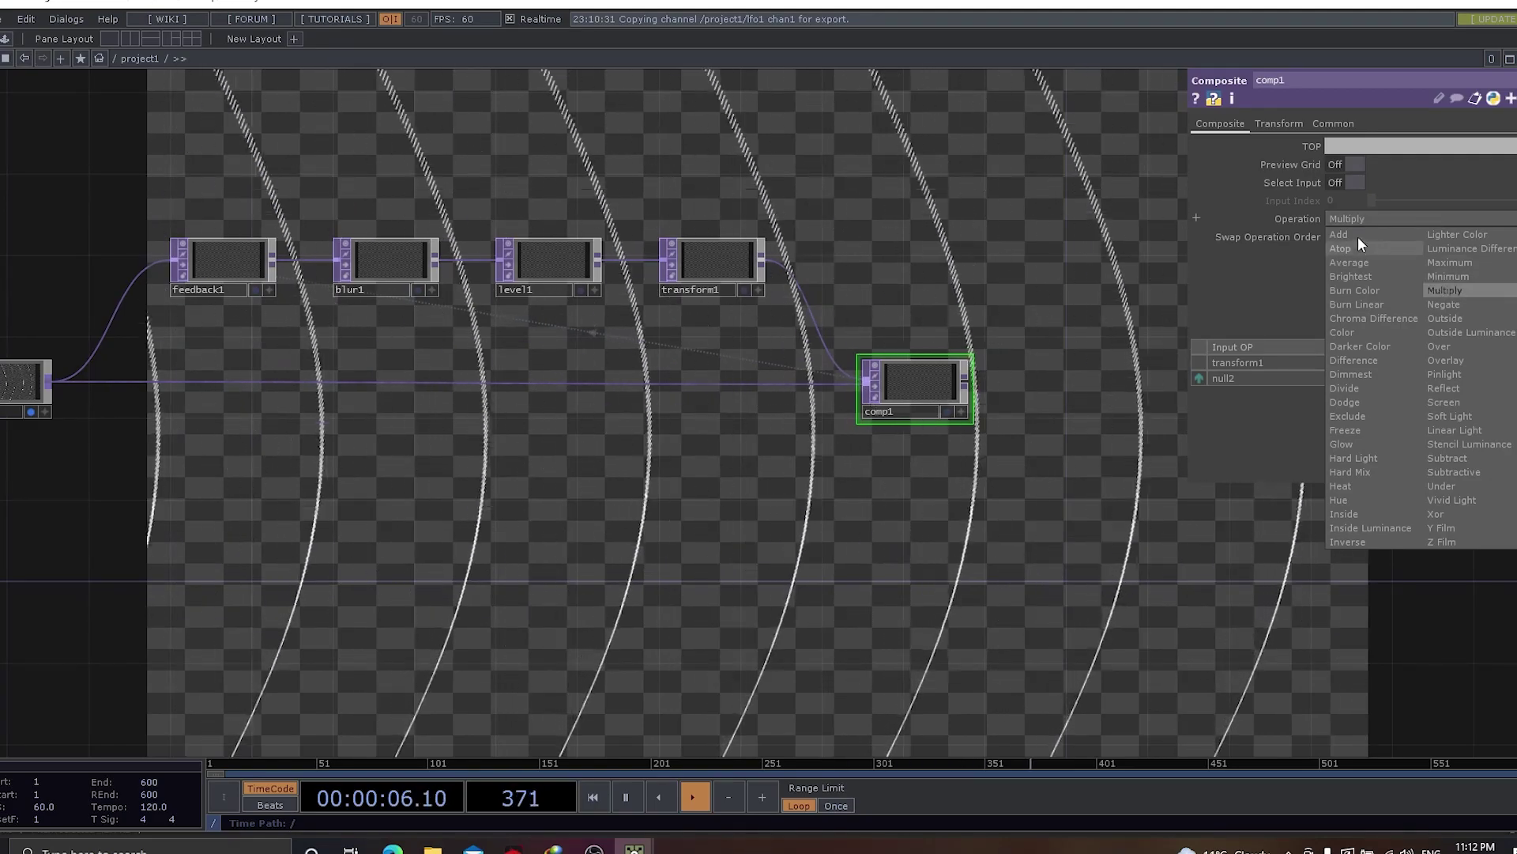
click(1356, 231)
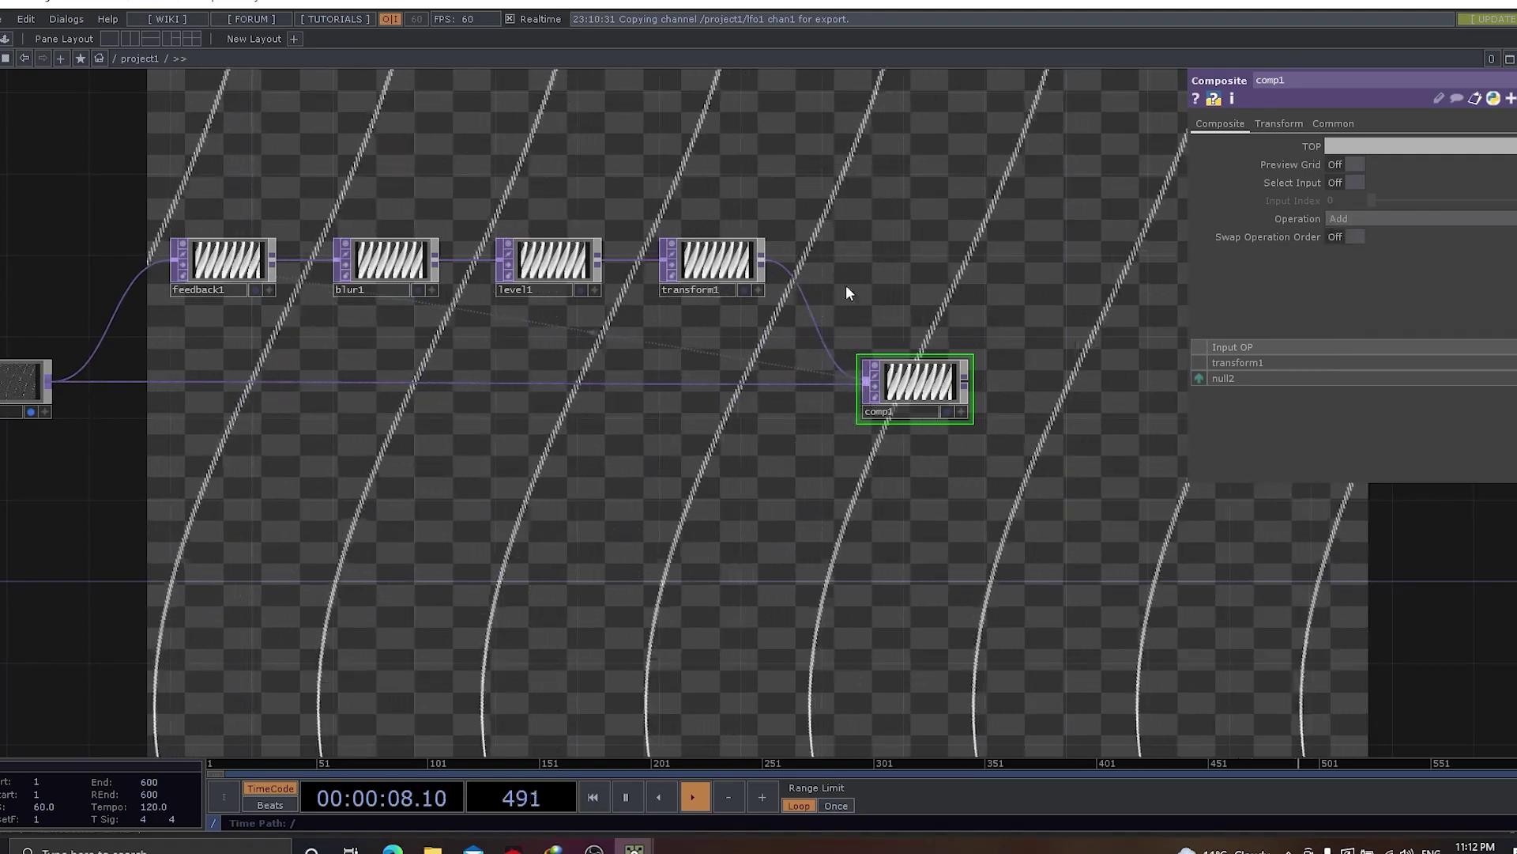
drag(545, 491, 750, 506)
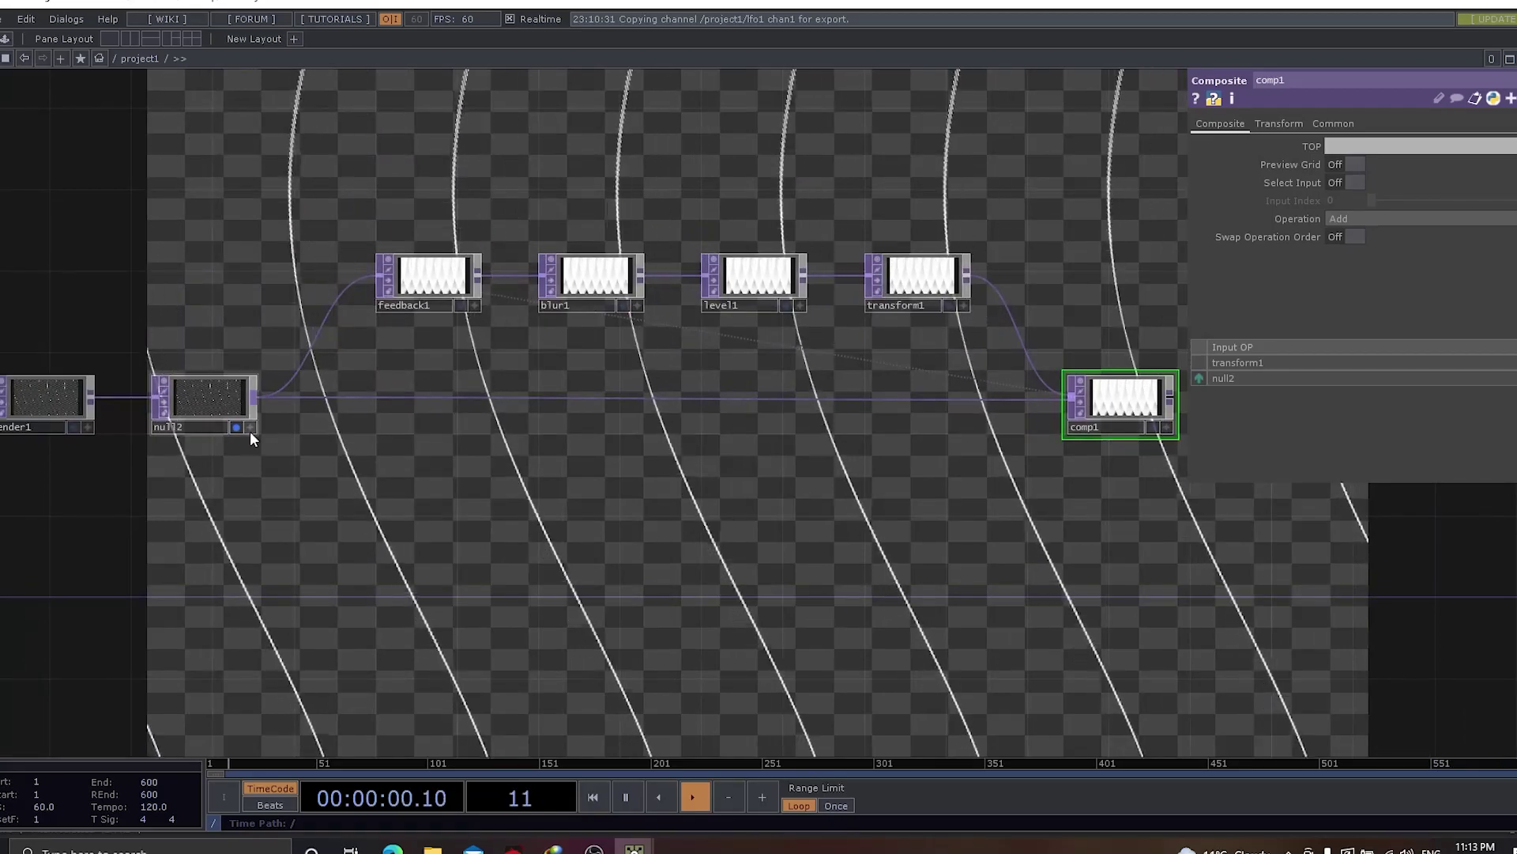
drag(1183, 399, 794, 391)
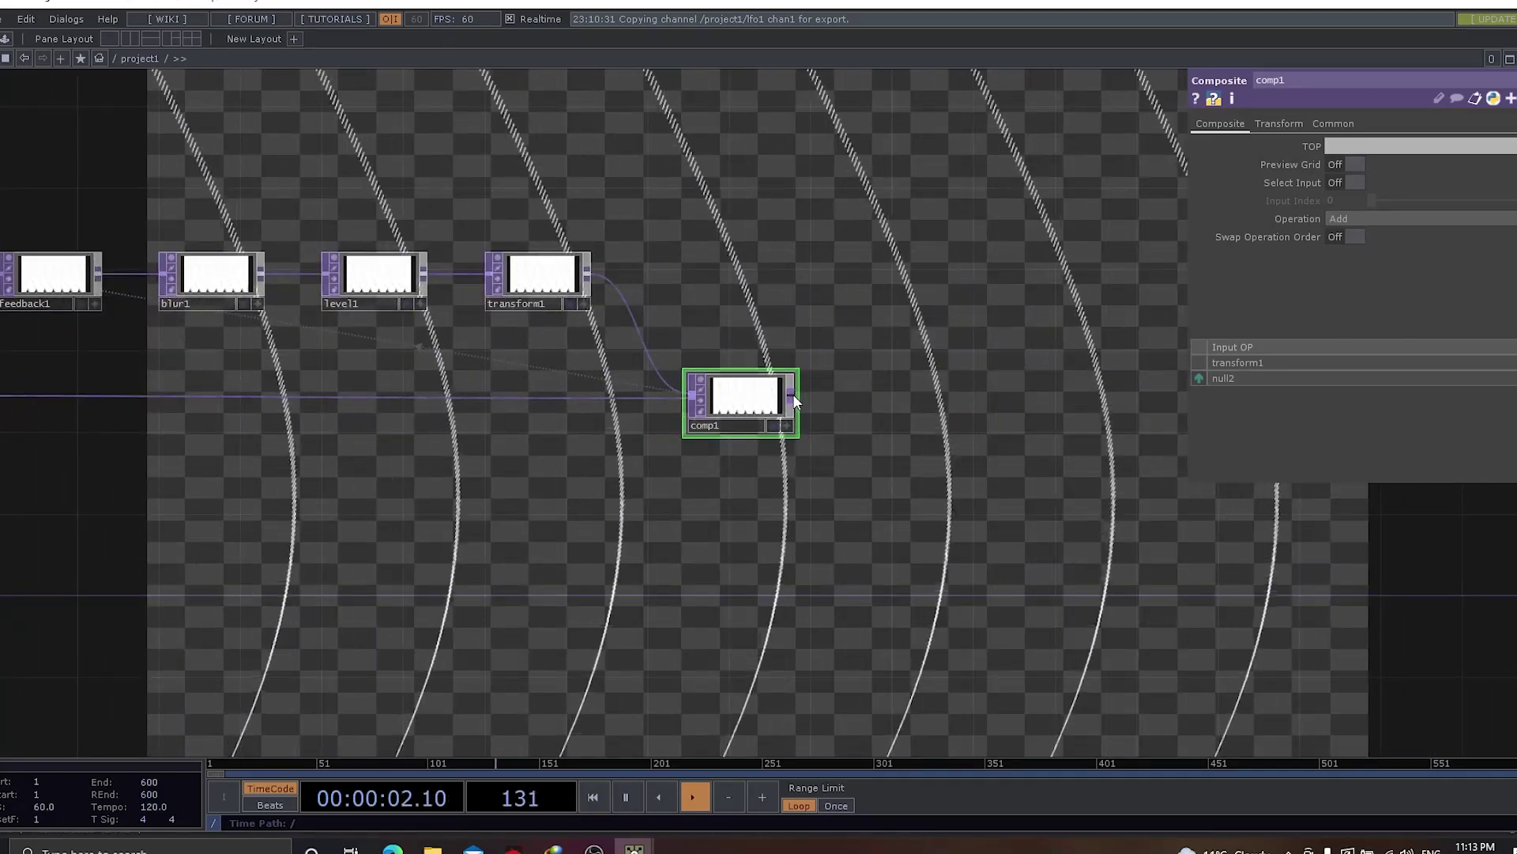
Append a Null TOP (null3) after comp1 and an RGB Key TOP (rgbkey1) after null3
right_click(794, 394)
text(nul)
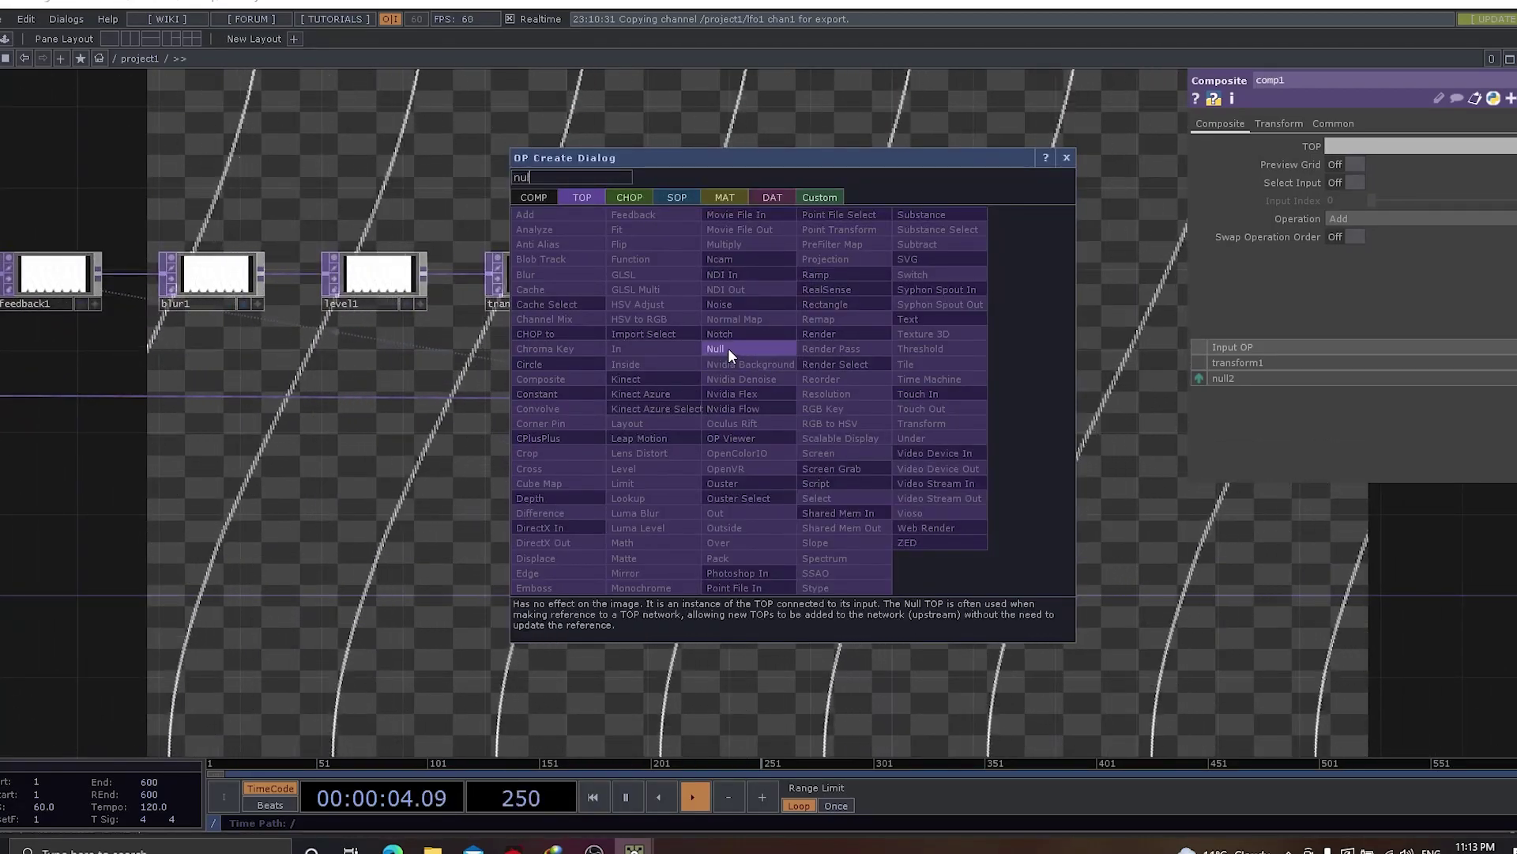
click(728, 349)
click(905, 418)
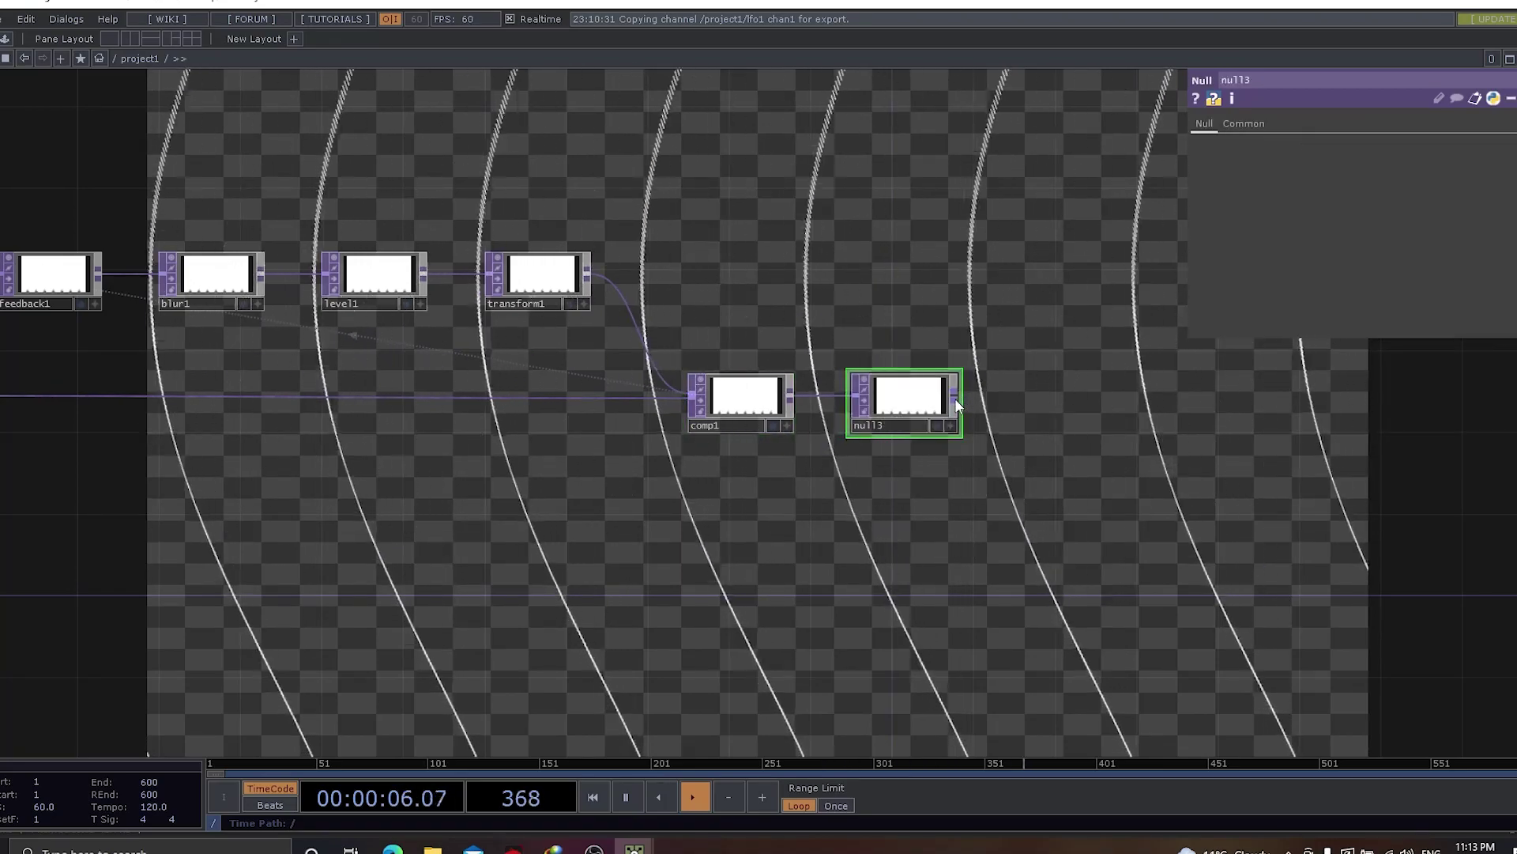
right_click(956, 403)
click(963, 398)
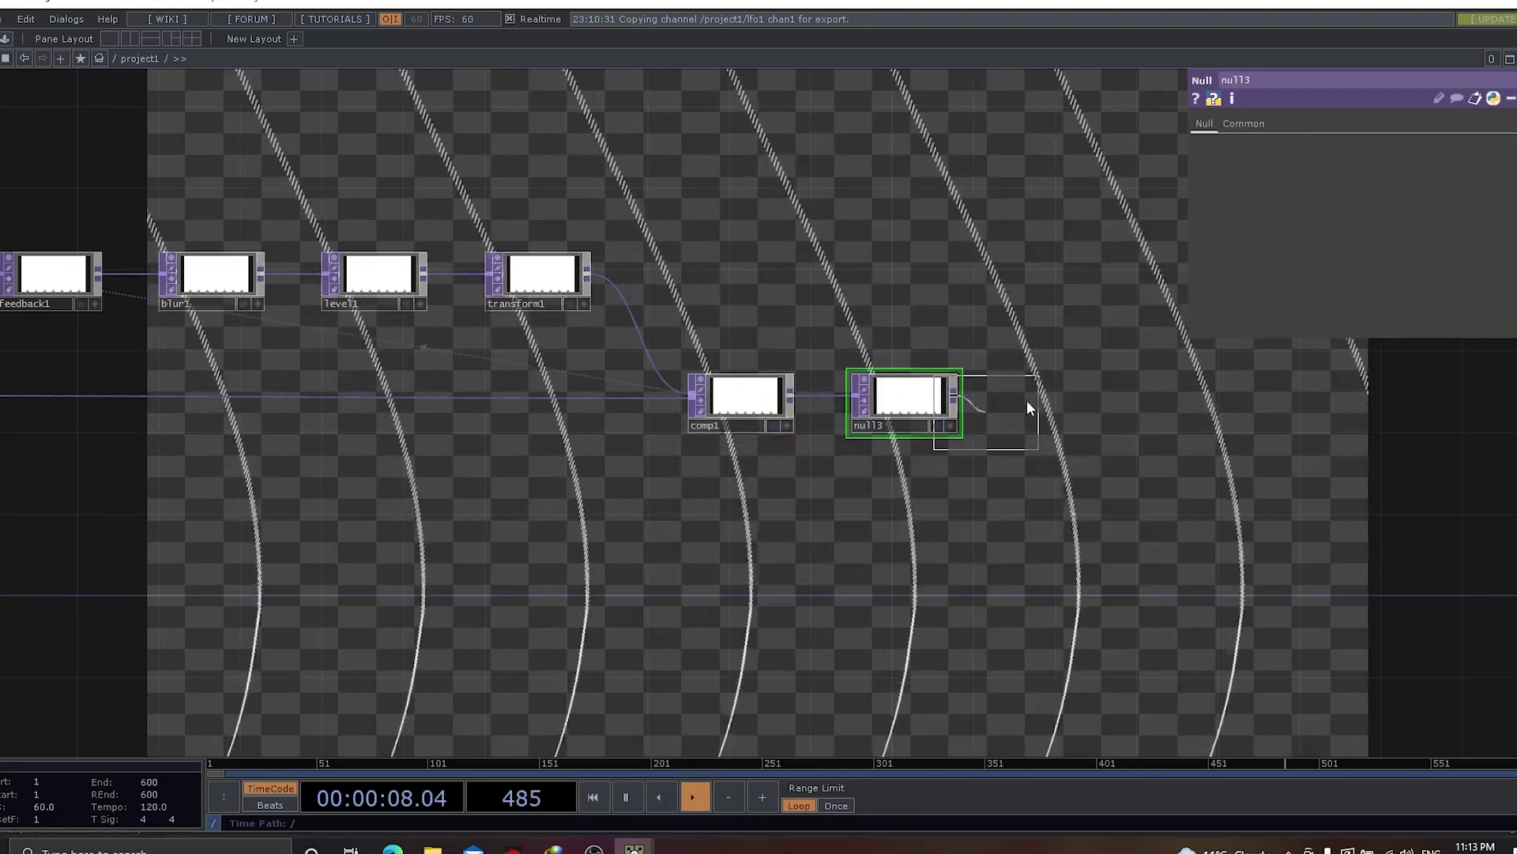
click(1067, 402)
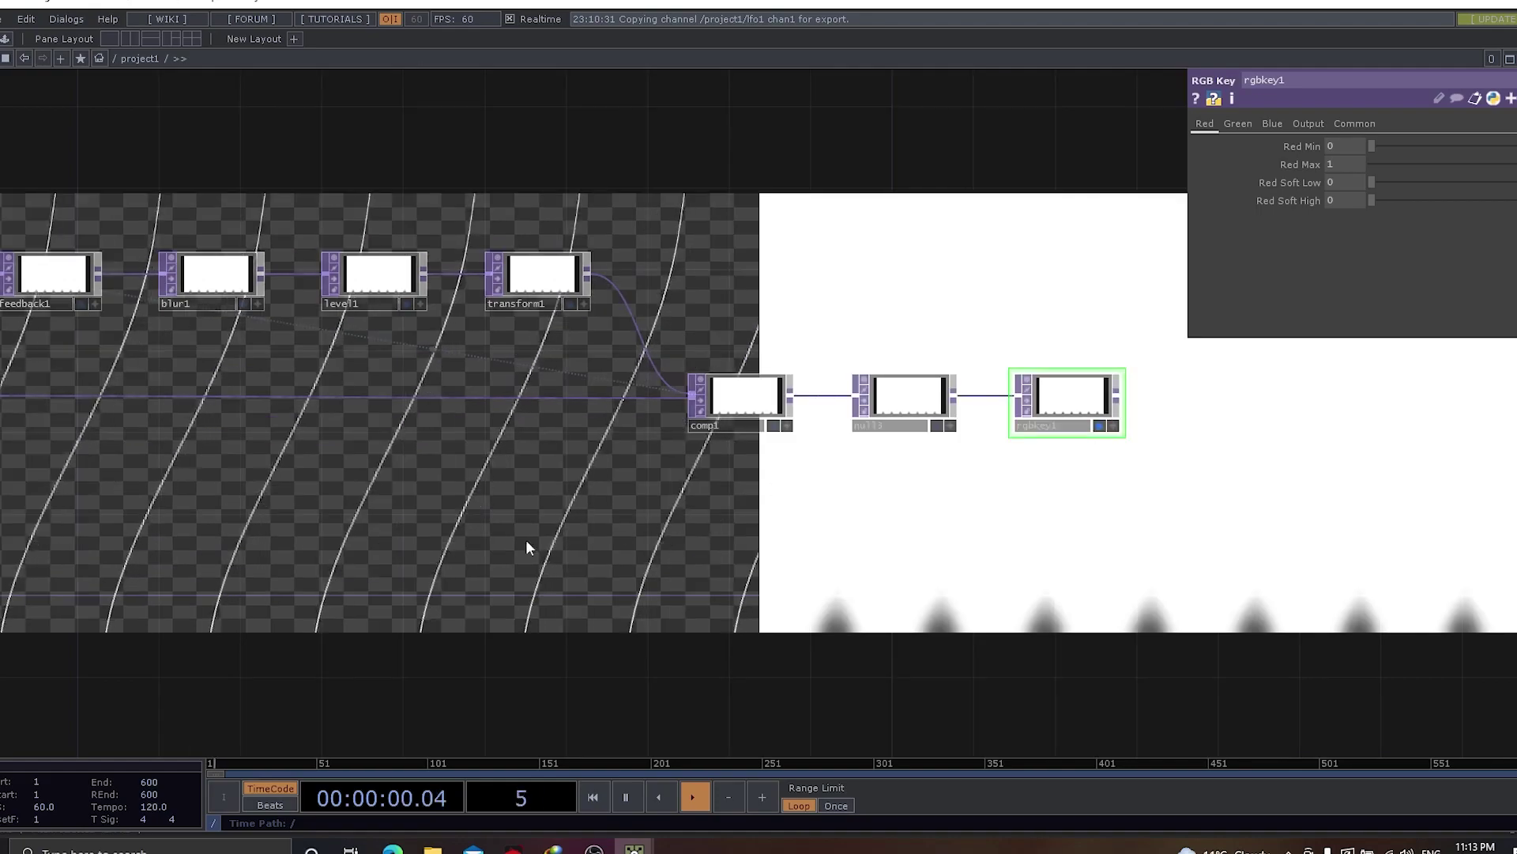
drag(526, 540, 743, 553)
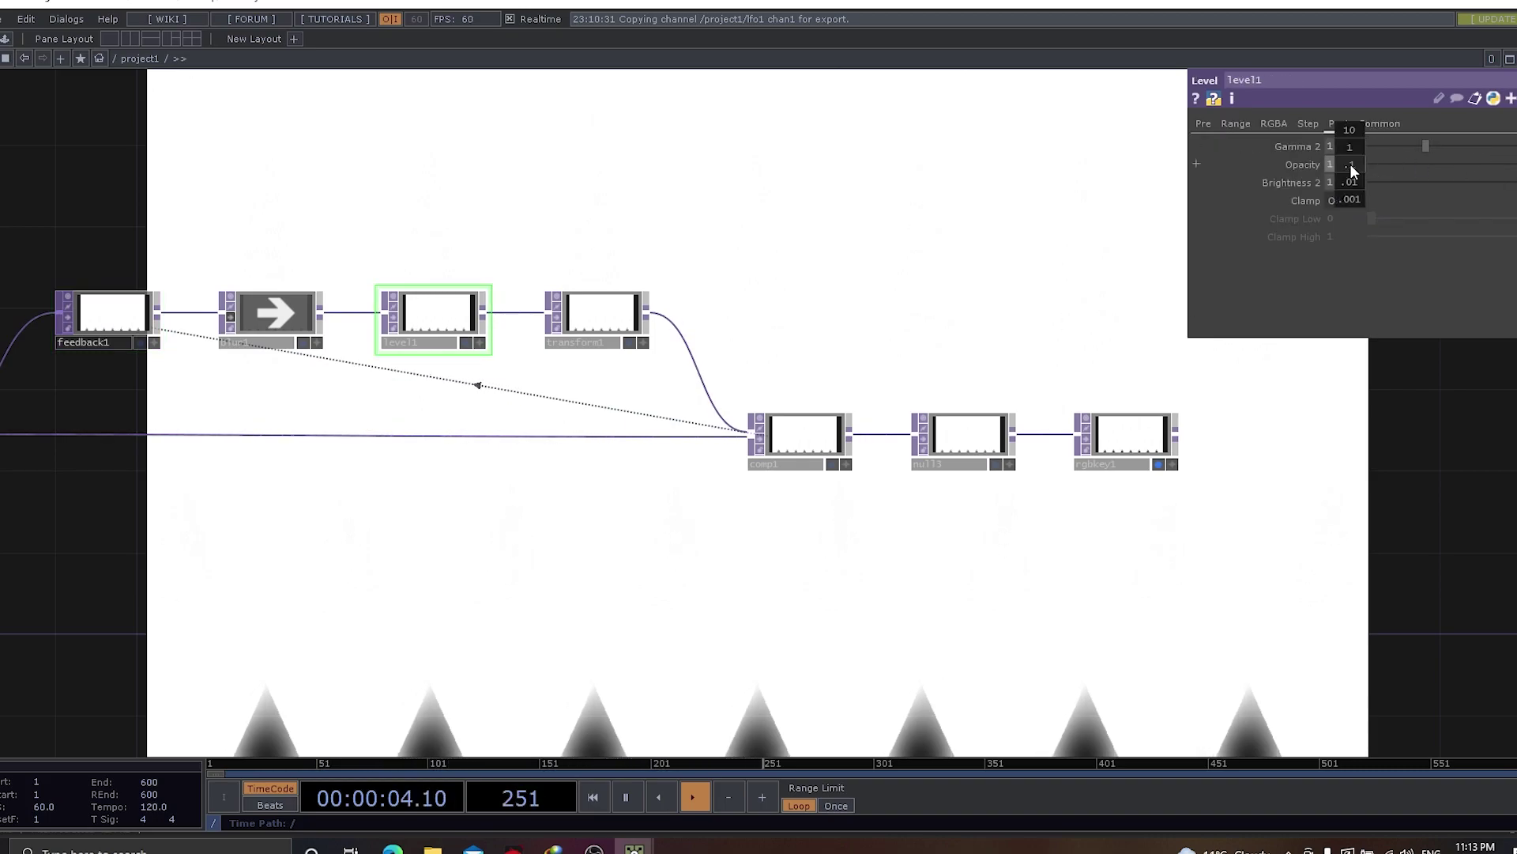
Set level1's Opacity to 0.9, then raise it to 0.97, and pan to the upstream nodes
middle_drag(1348, 175, 1331, 166)
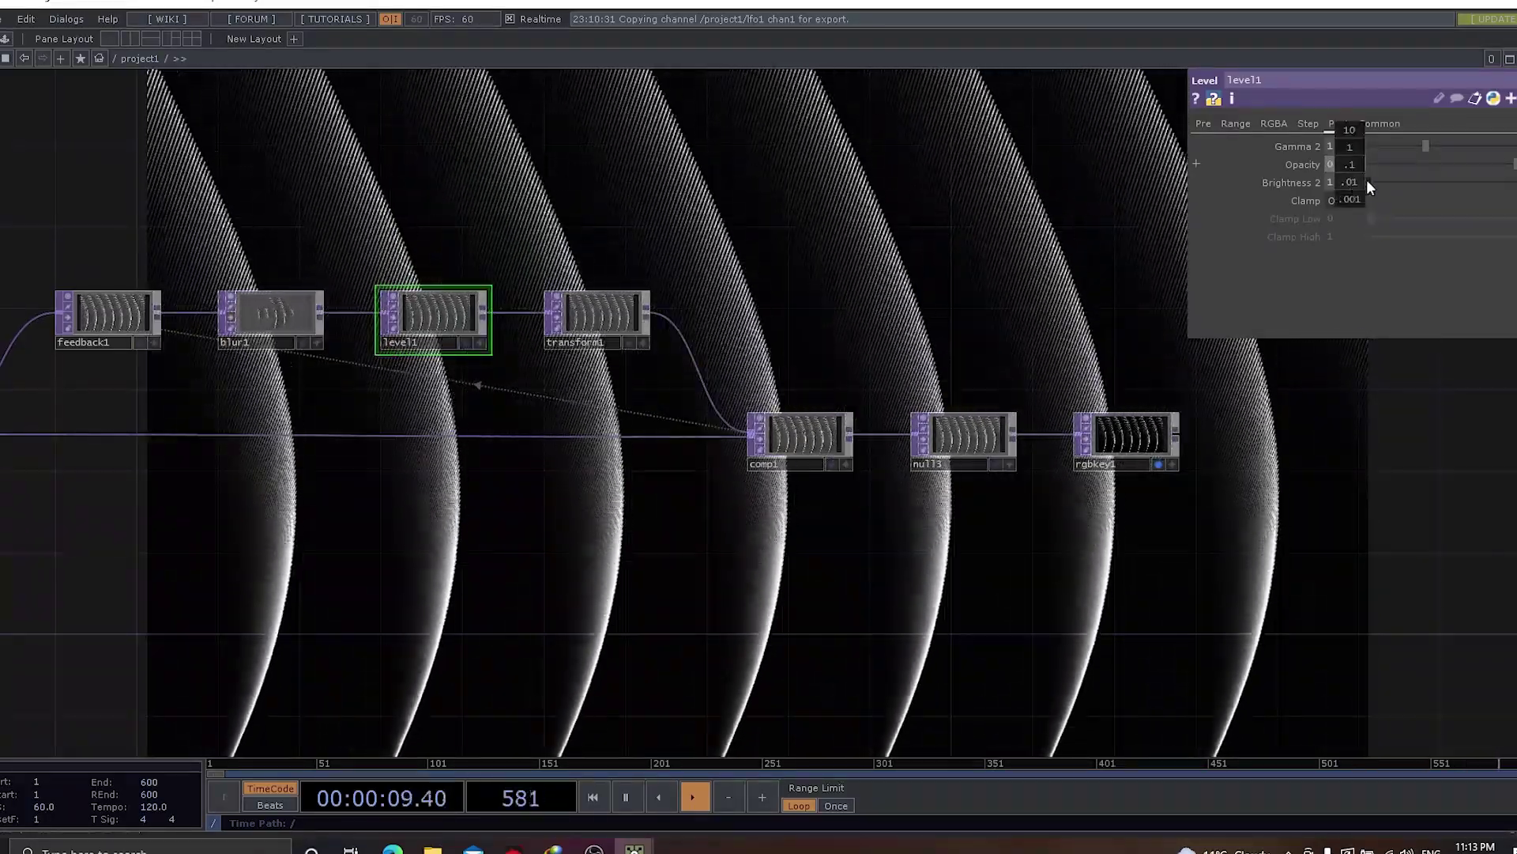
middle_drag(1353, 166, 1355, 136)
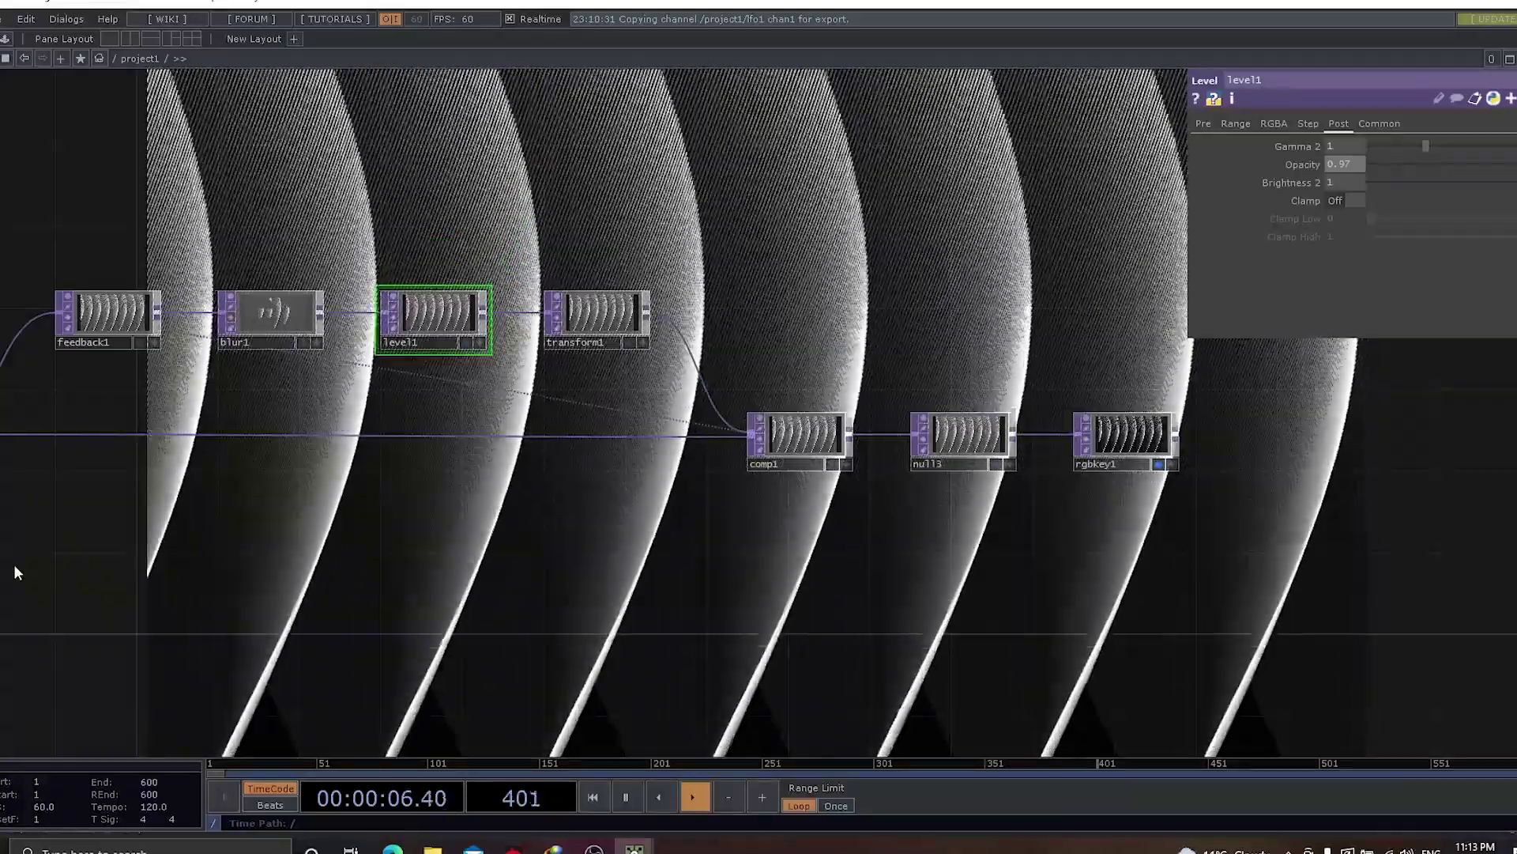
drag(13, 562, 439, 324)
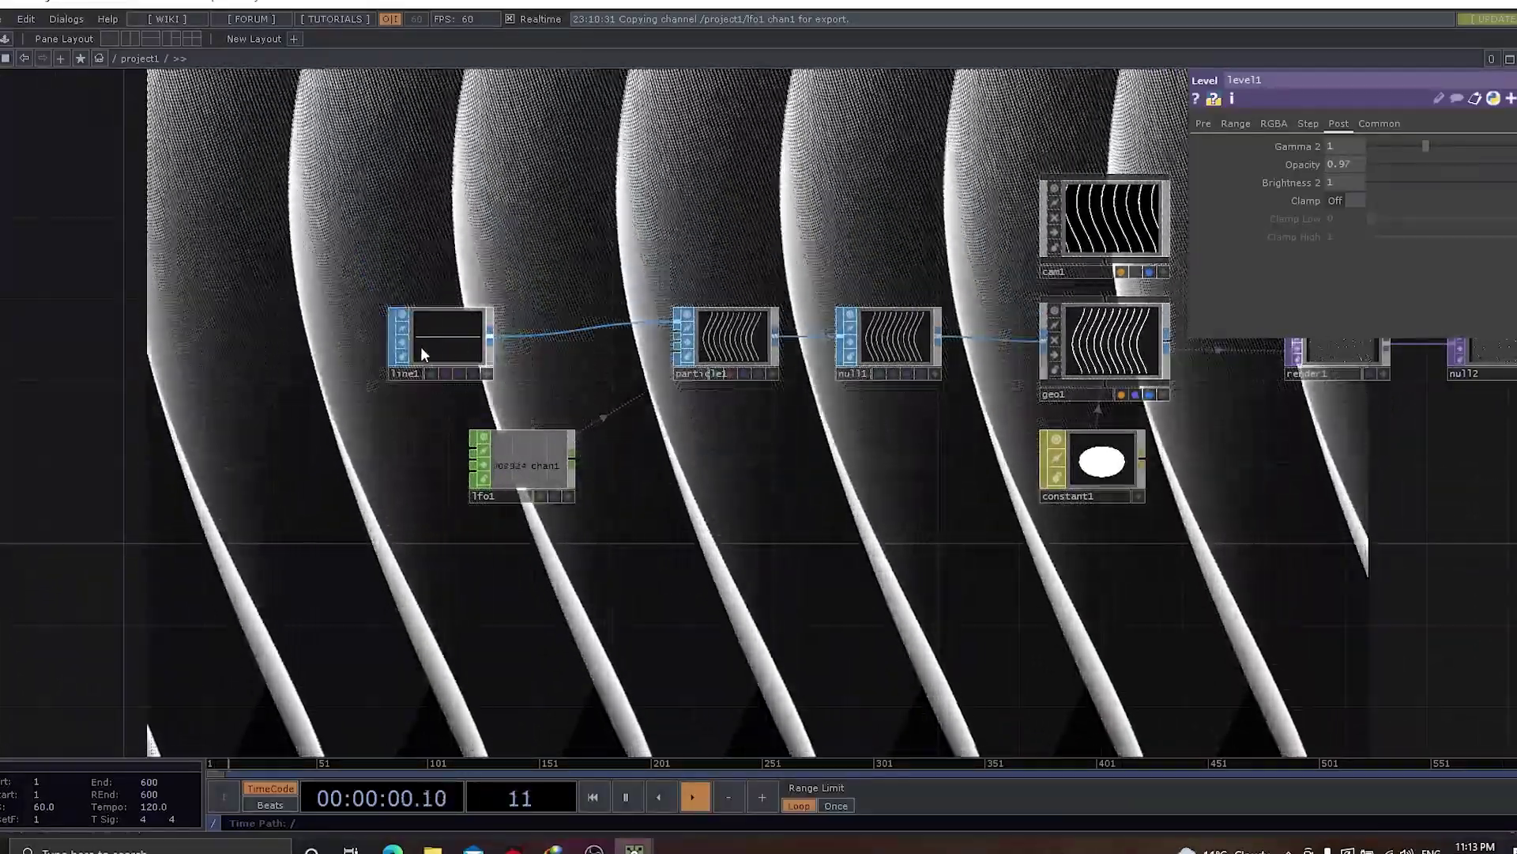
Select line1 to show its parameters
click(426, 342)
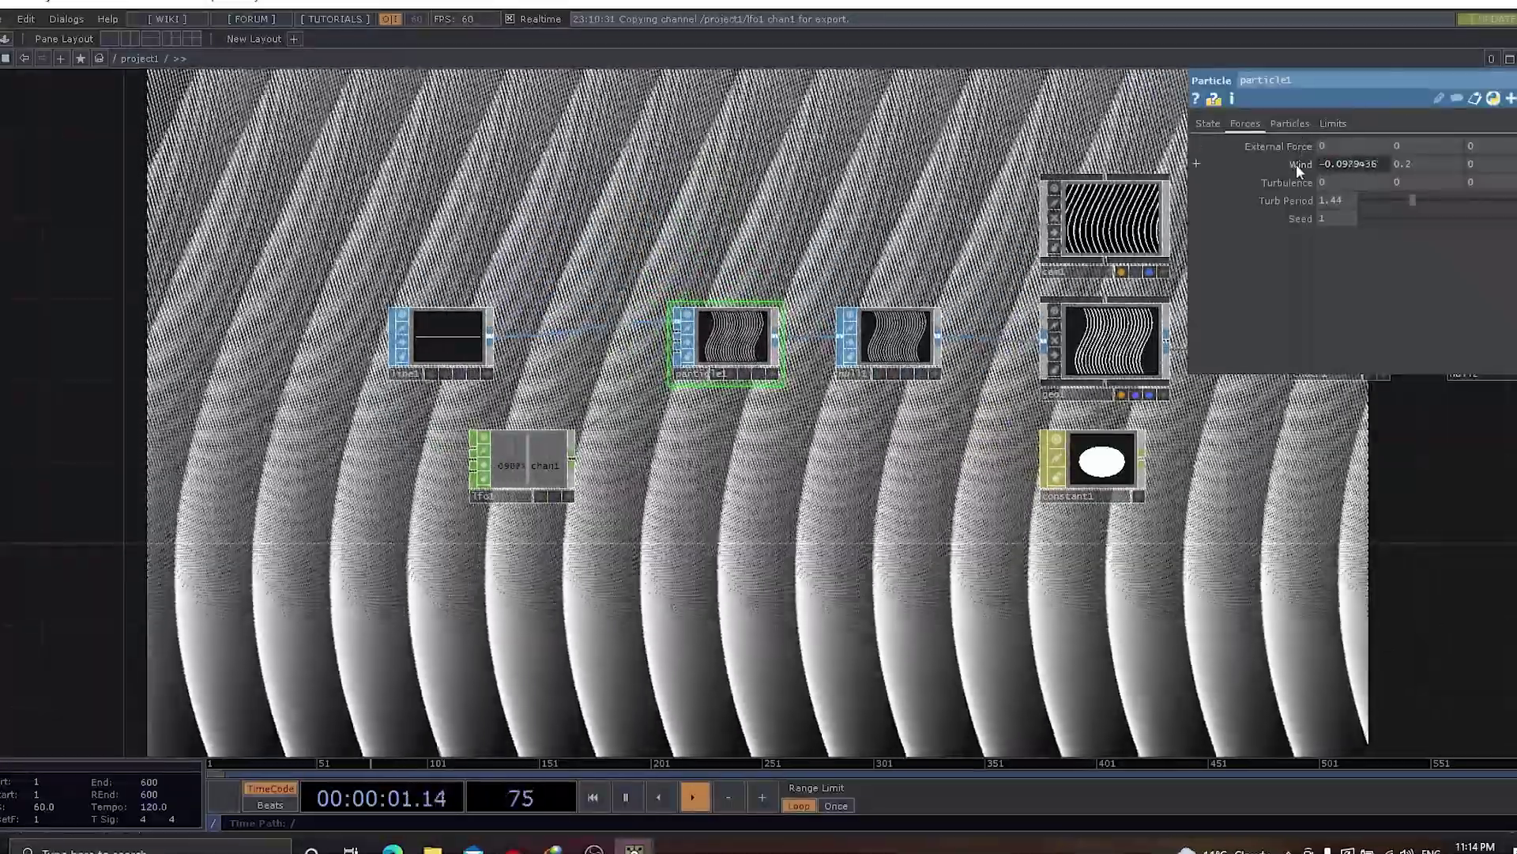
Move the op('lfo1')['chan1'] expression from particle1's Wind X to Turbulence X
click(1299, 164)
click(1401, 182)
key(ctrl+c)
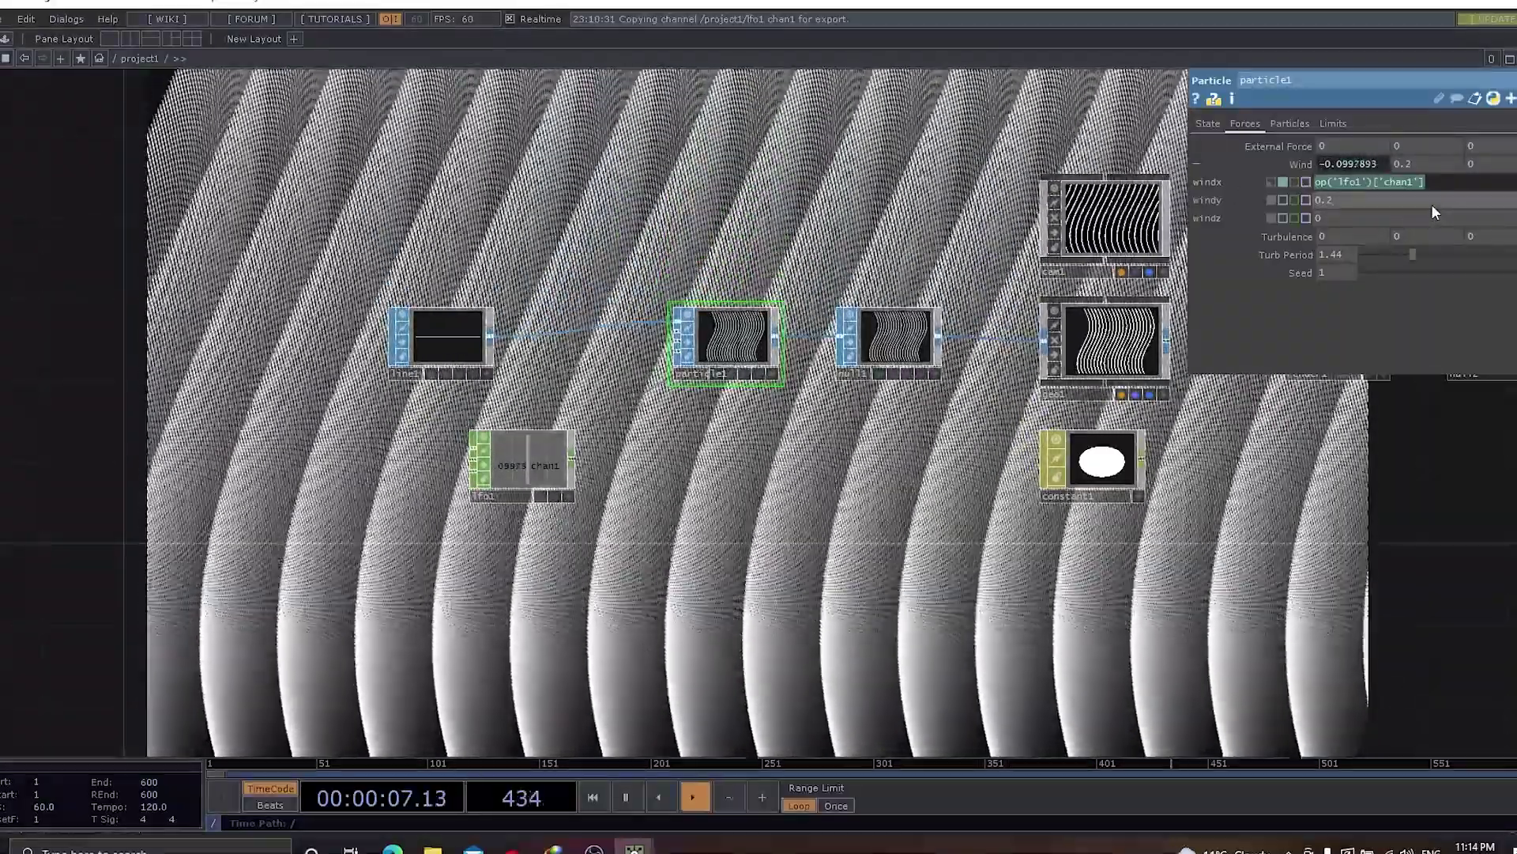
key(BackSpace)
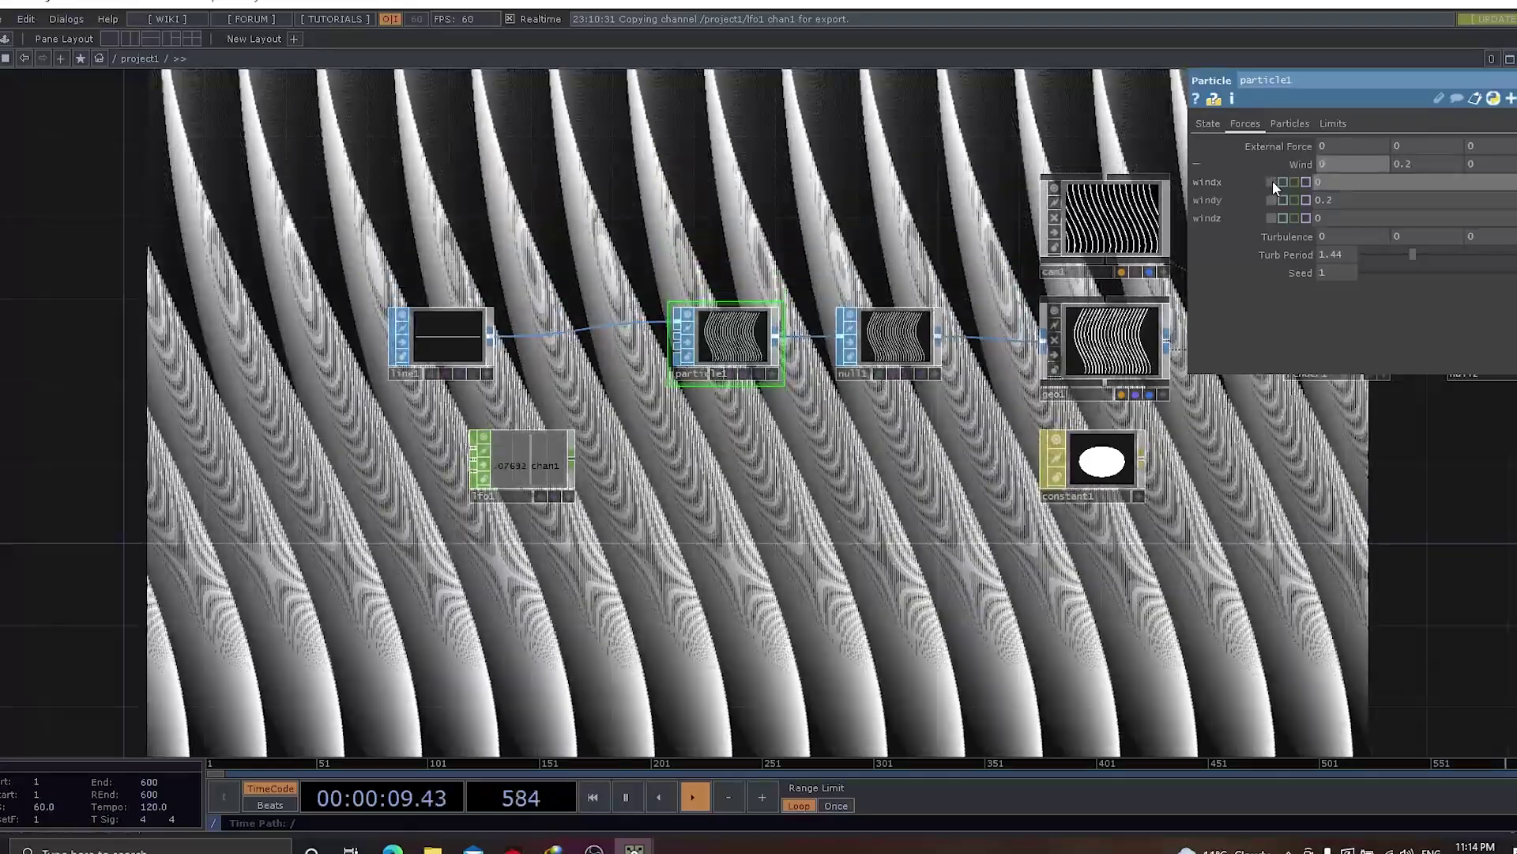
click(1272, 182)
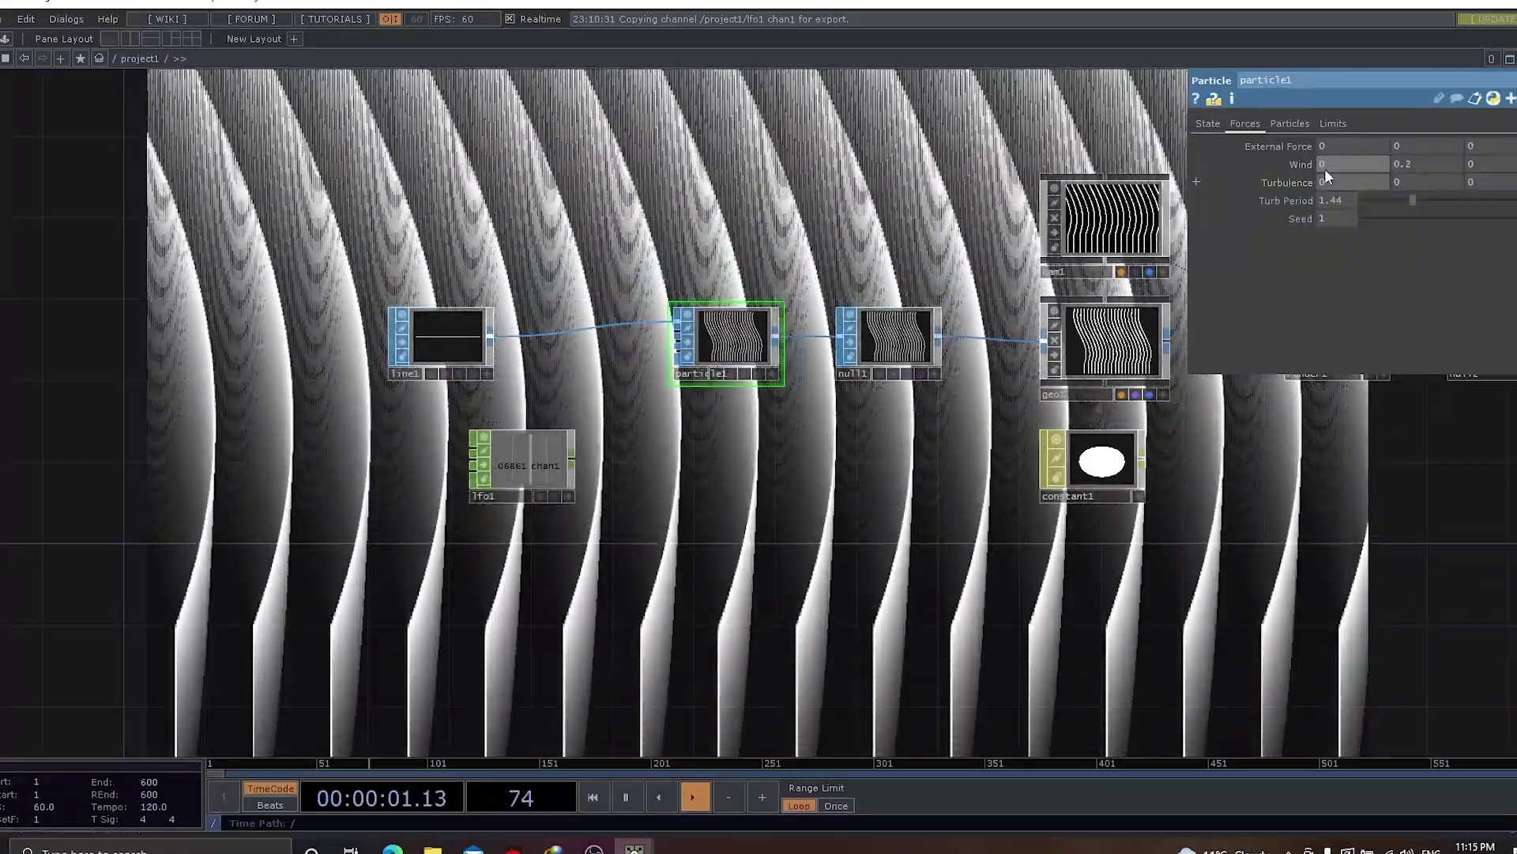
click(1300, 181)
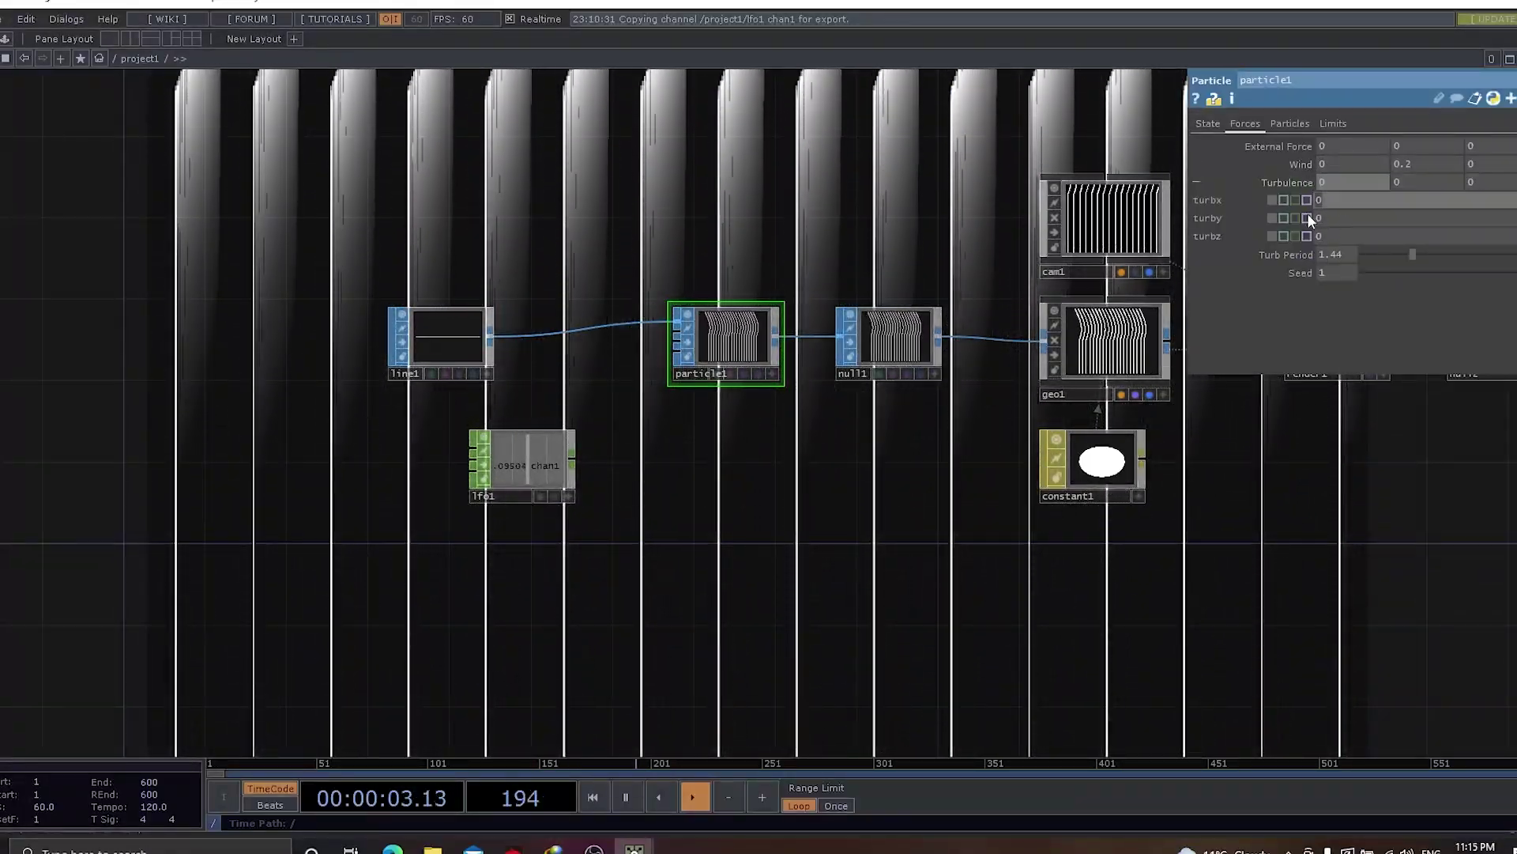
key(ctrl+v)
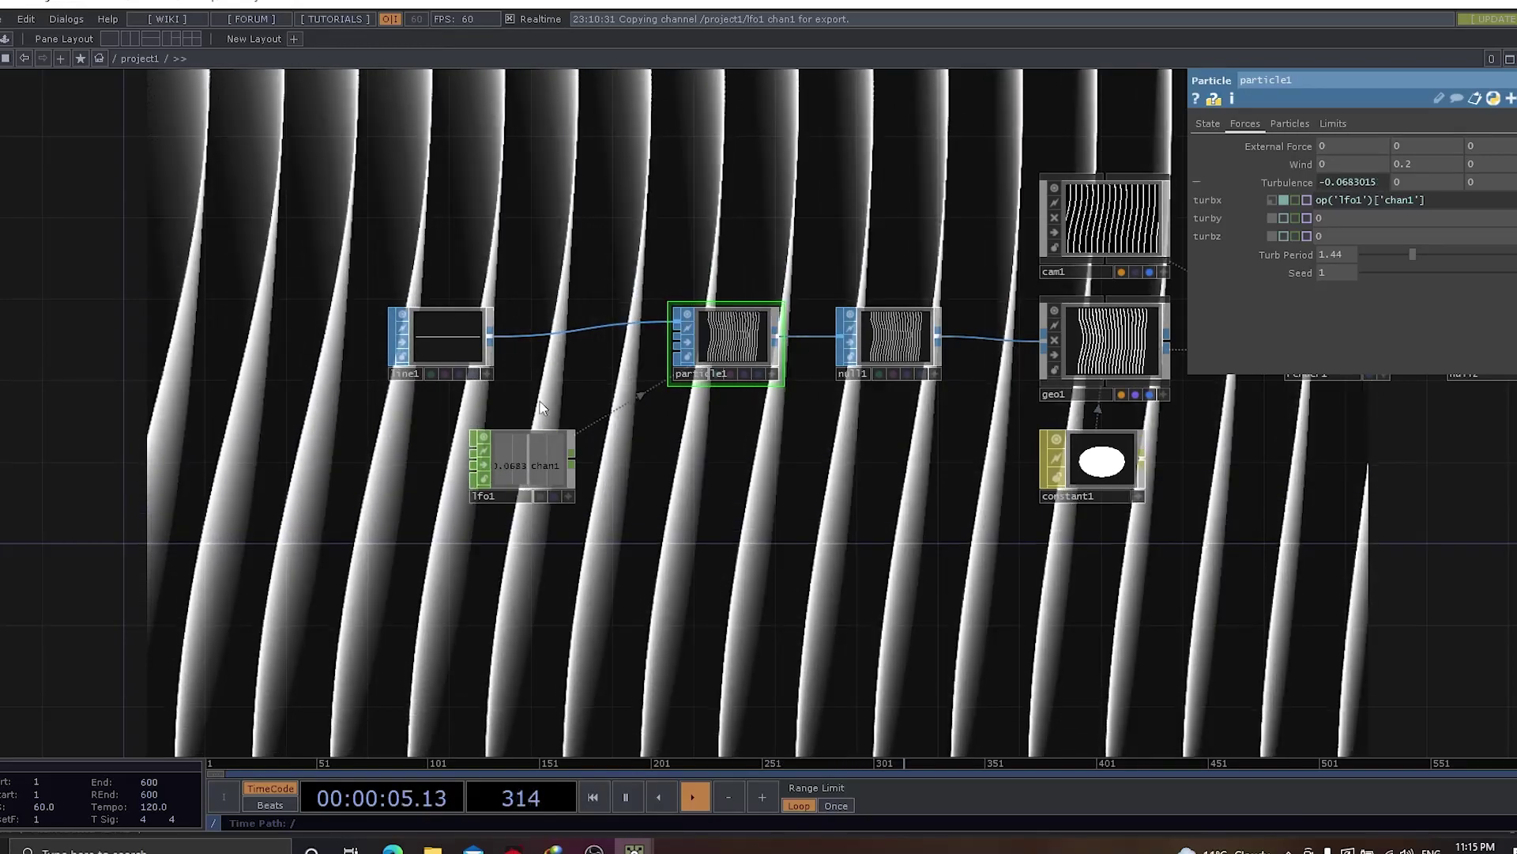
click(529, 455)
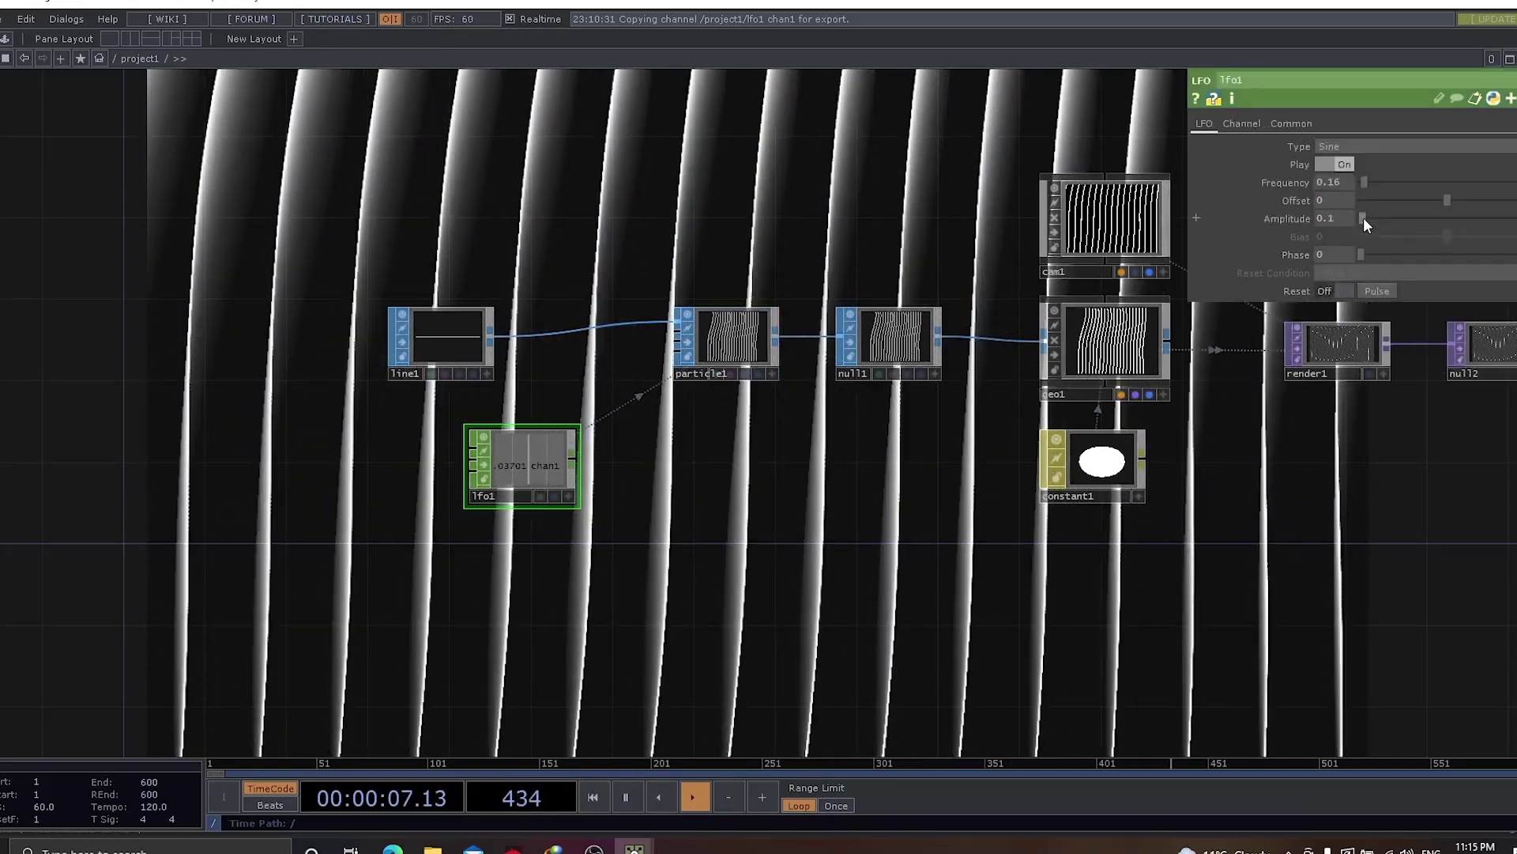
Nudge lfo1's Amplitude up and set particle1's Turbulence Period to 1.14
drag(1363, 216, 1373, 217)
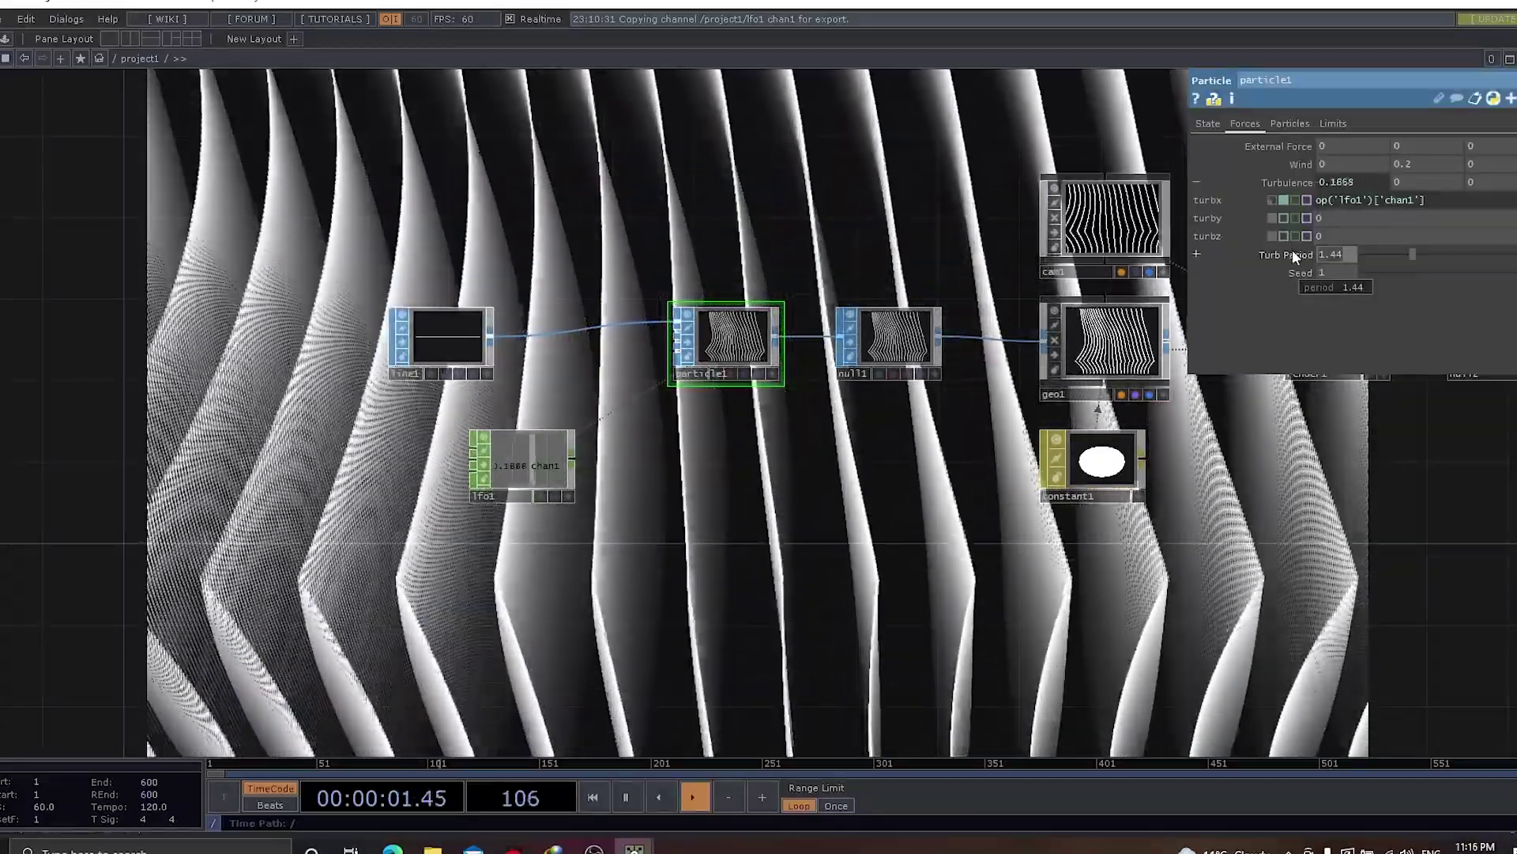
text(1)
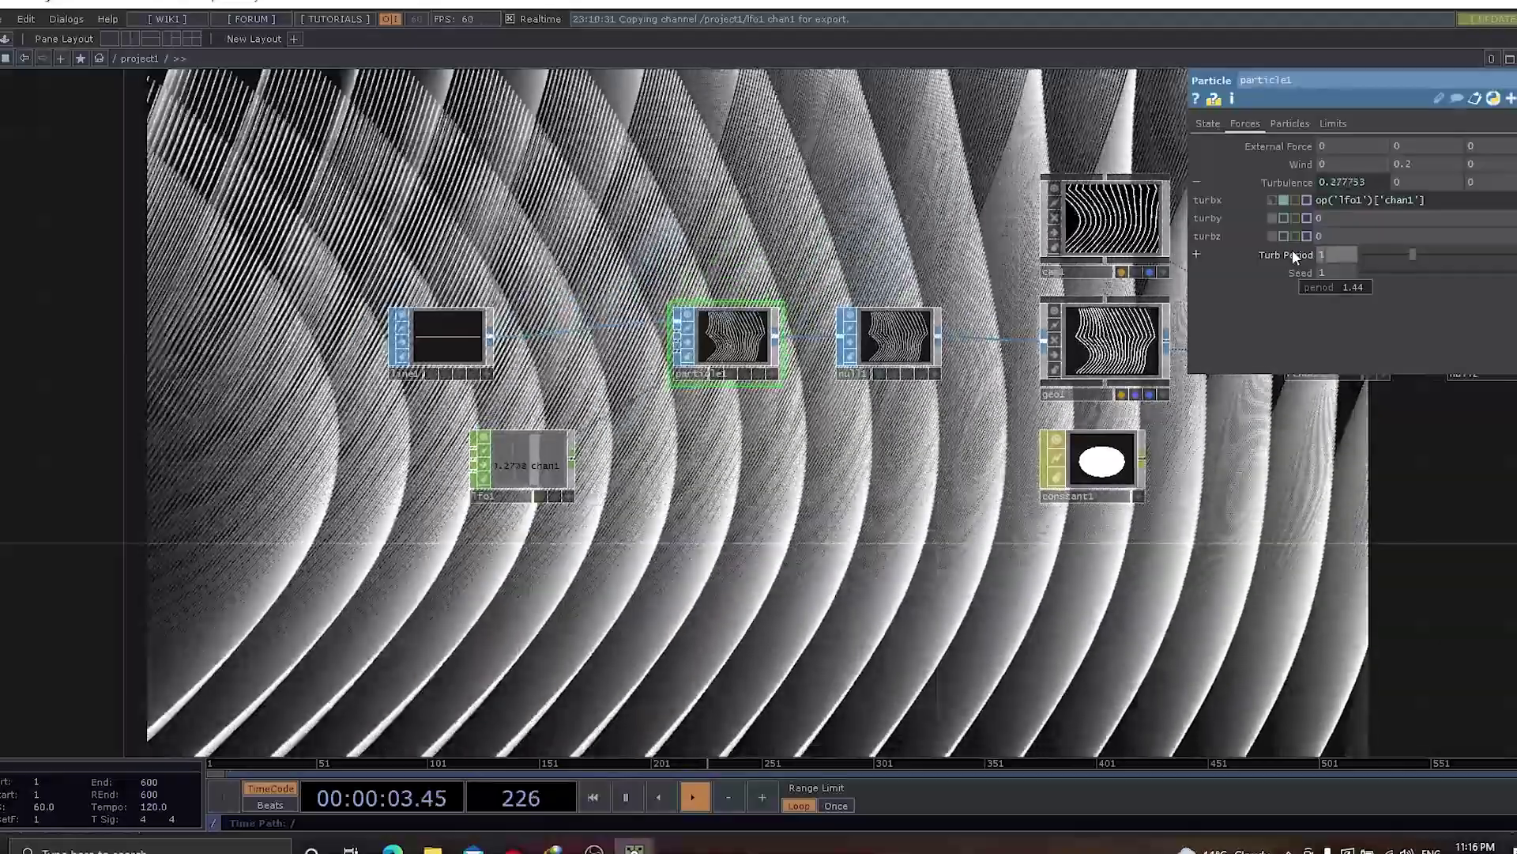
text(.14)
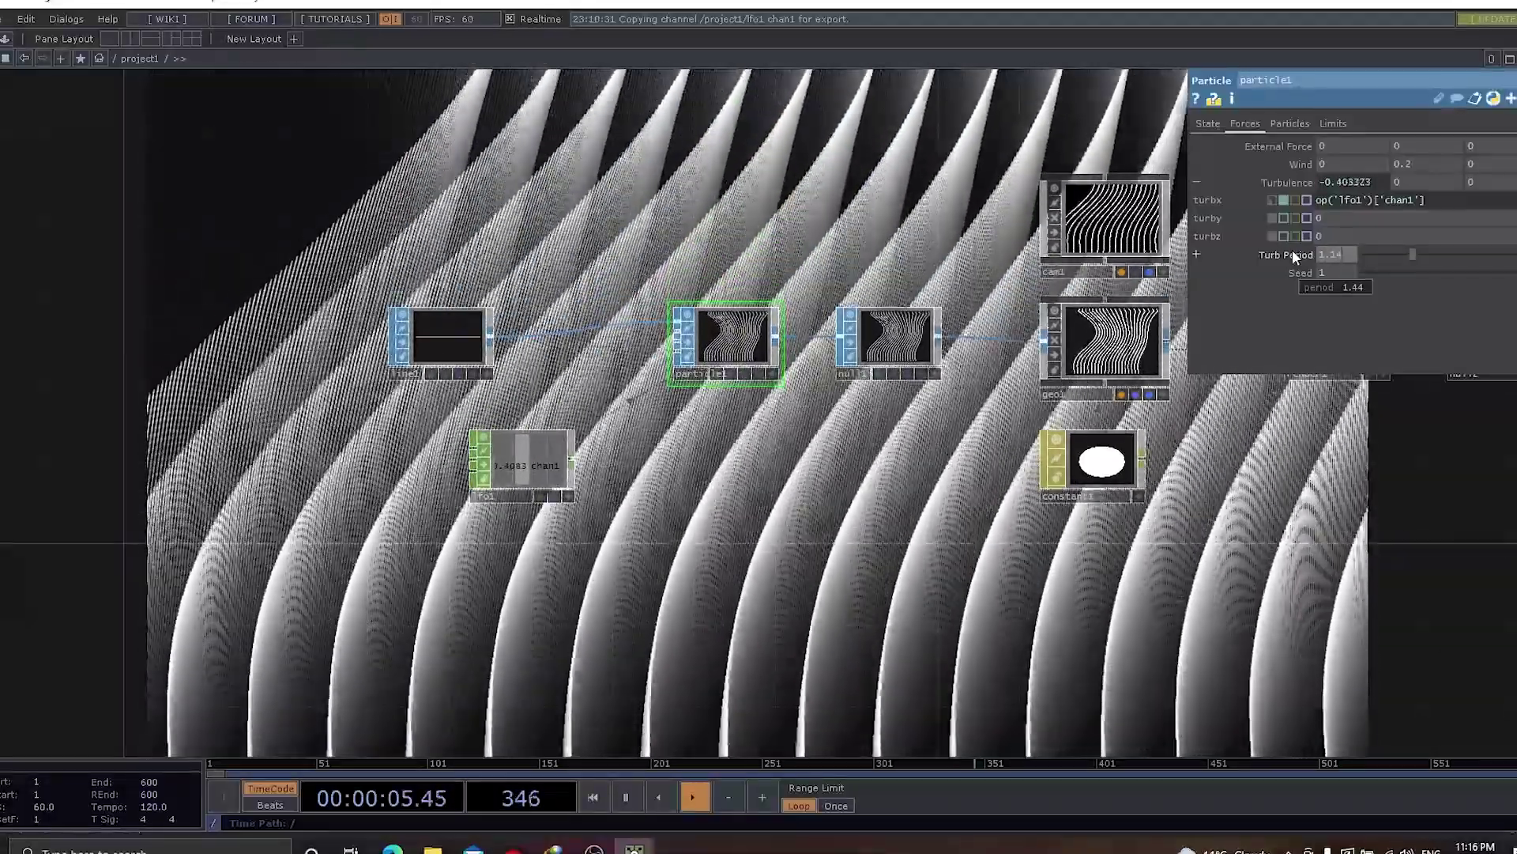
key(Return)
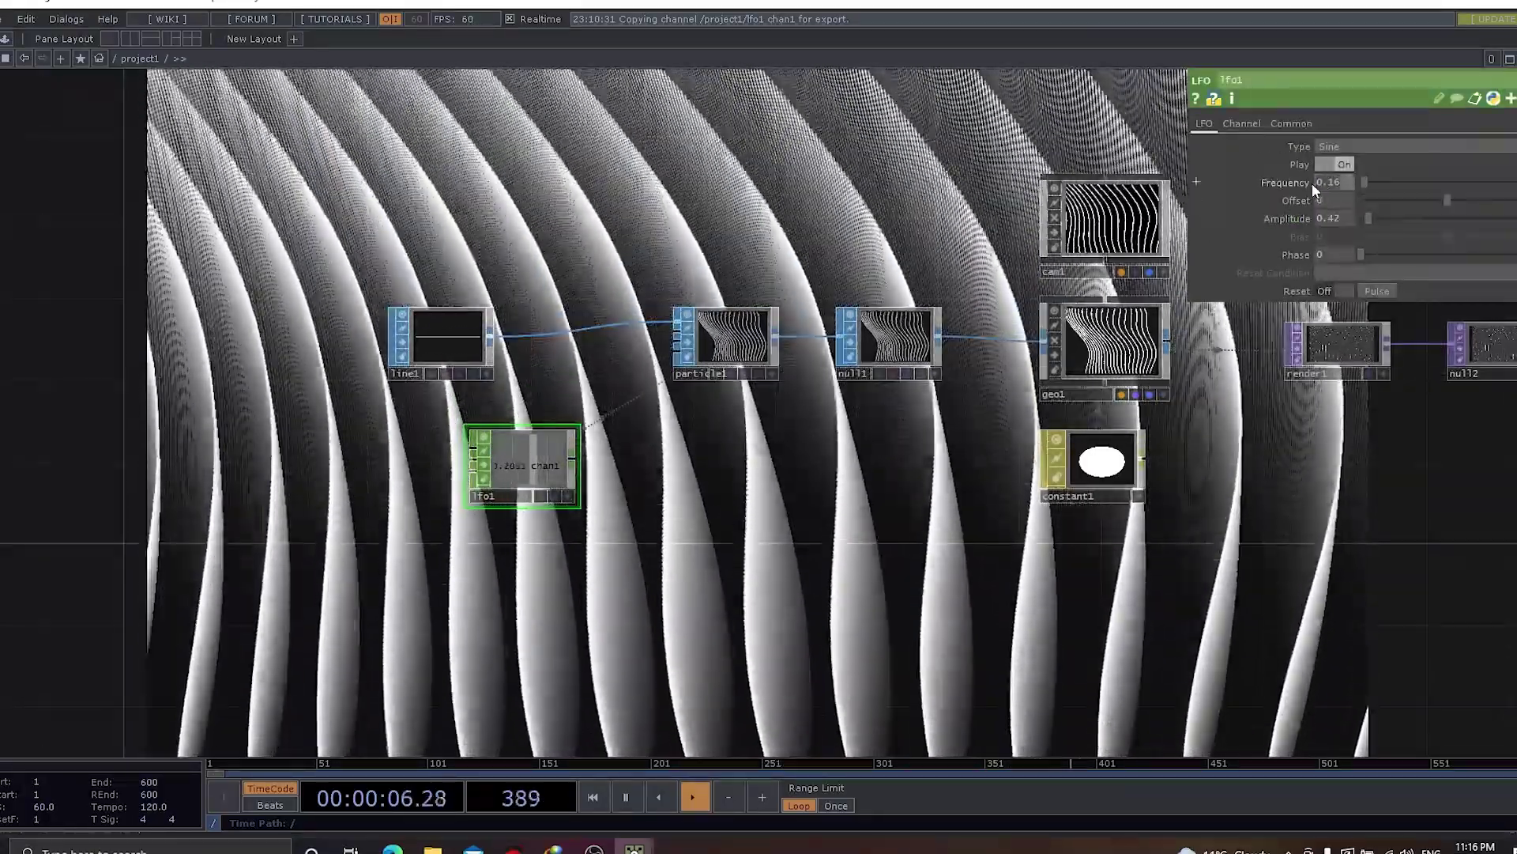
Set lfo1's Frequency to 0.3 and Amplitude to 1
click(1319, 182)
text(.3)
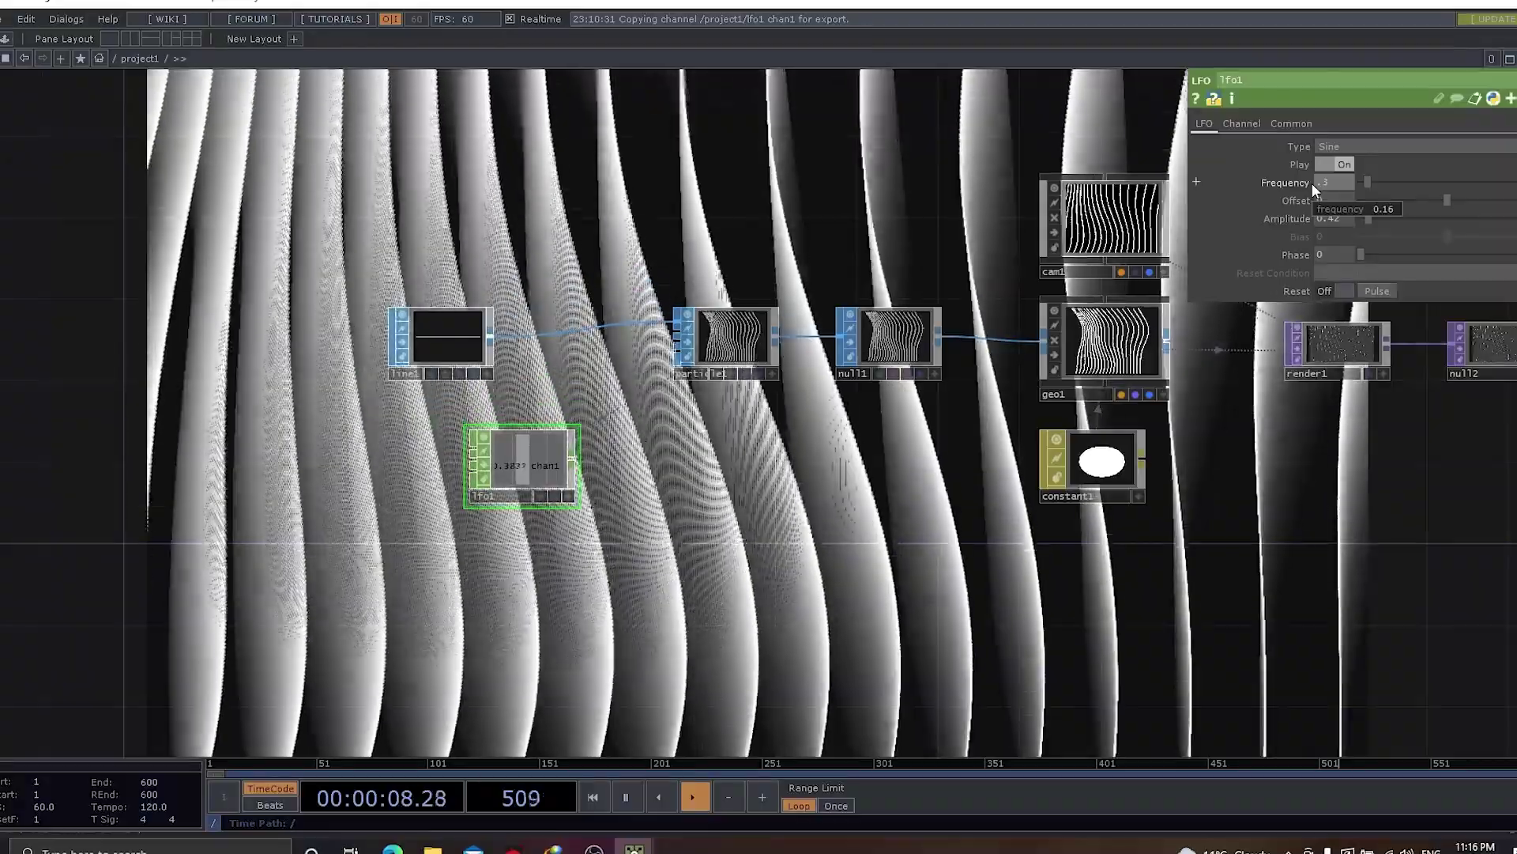
click(1315, 218)
text(1)
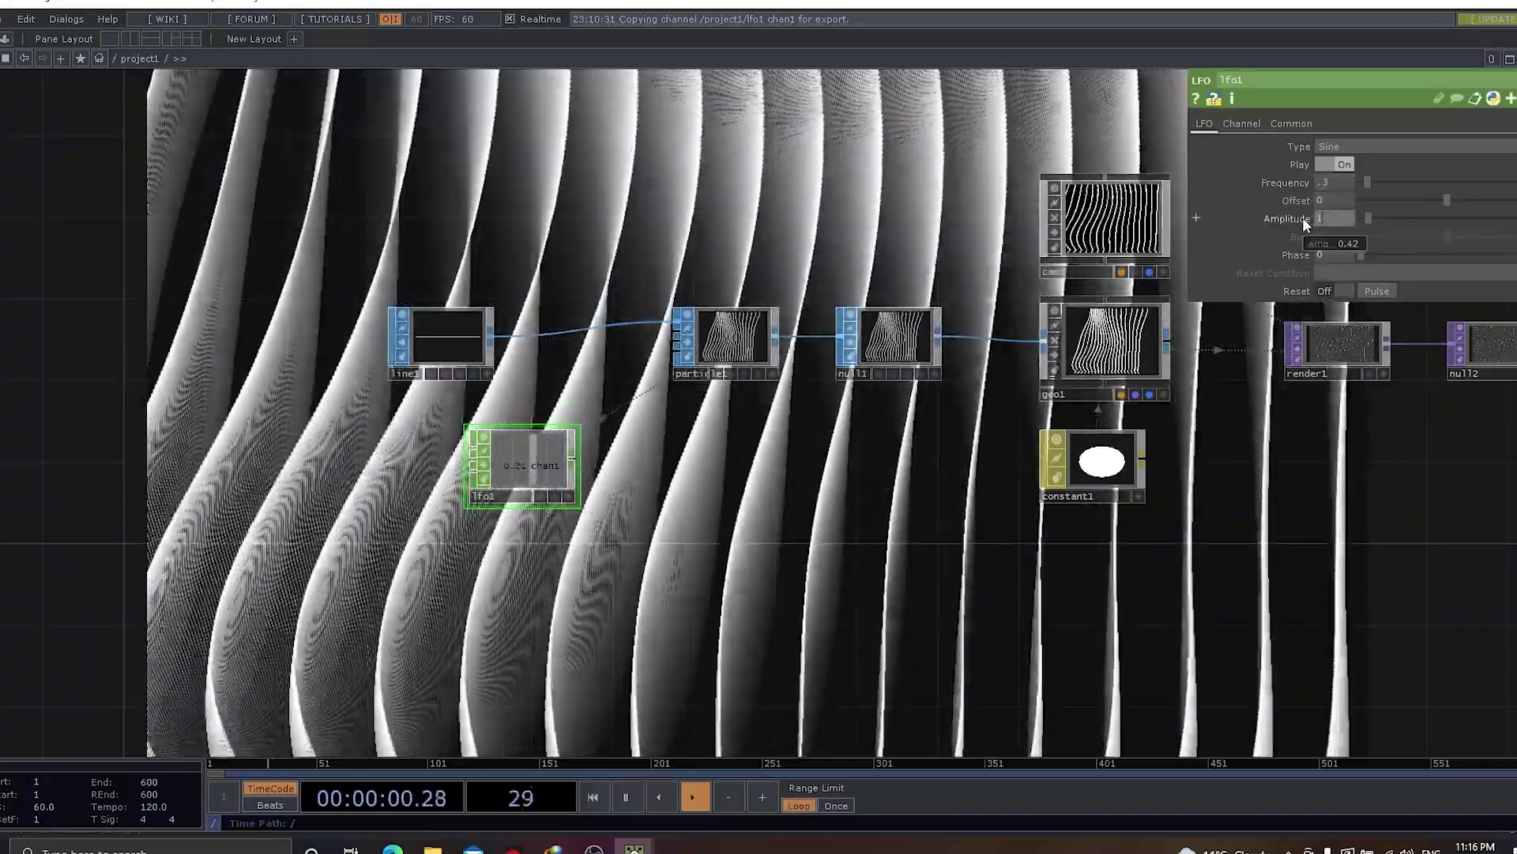
key(Return)
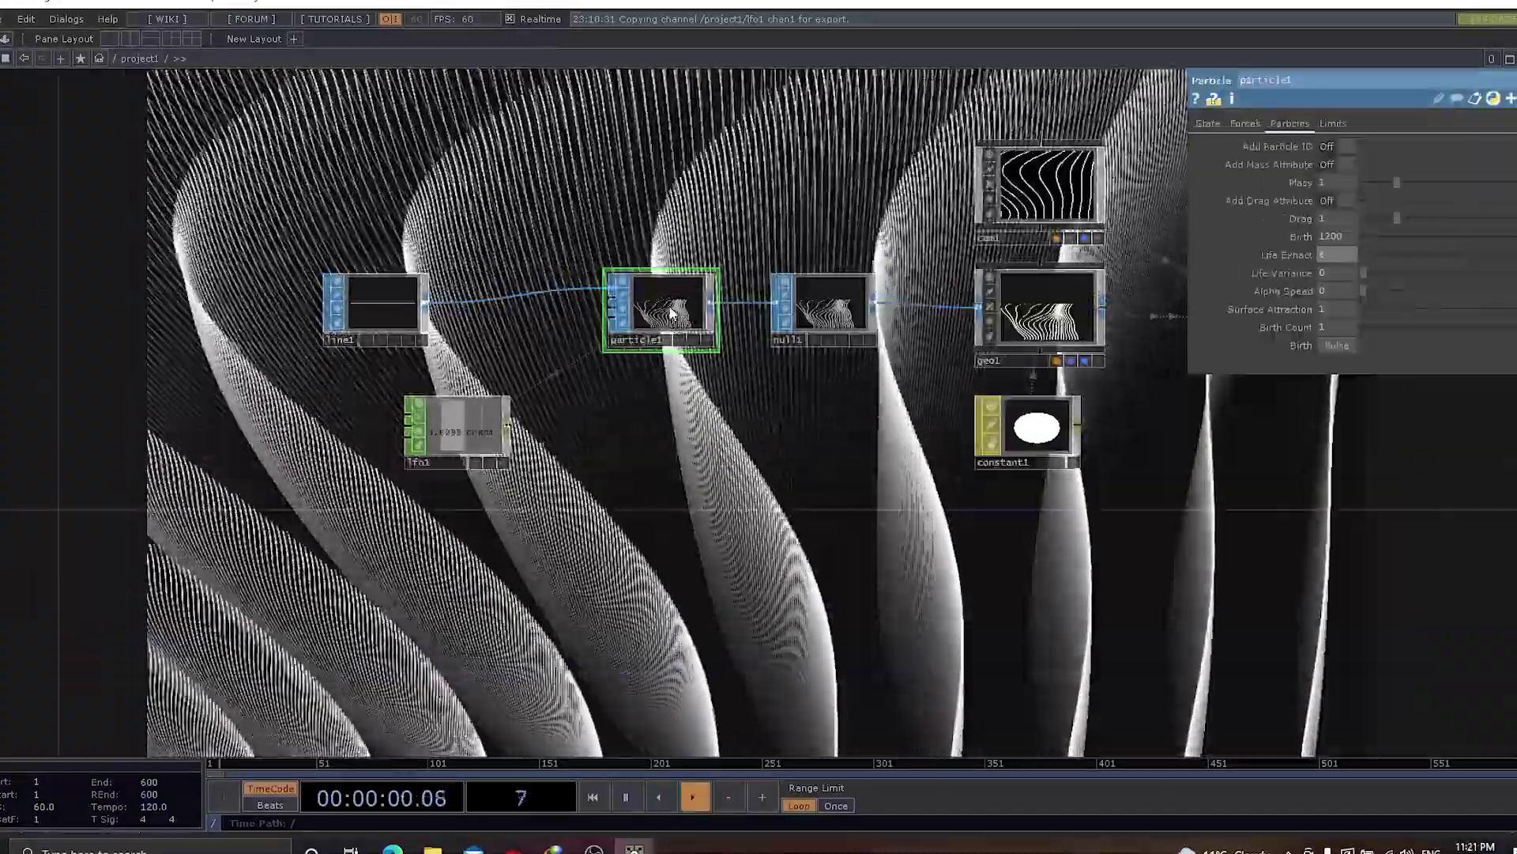
On particle1's Forces page, set Turbulence Y to -0.2 after trying -0.3
click(1245, 123)
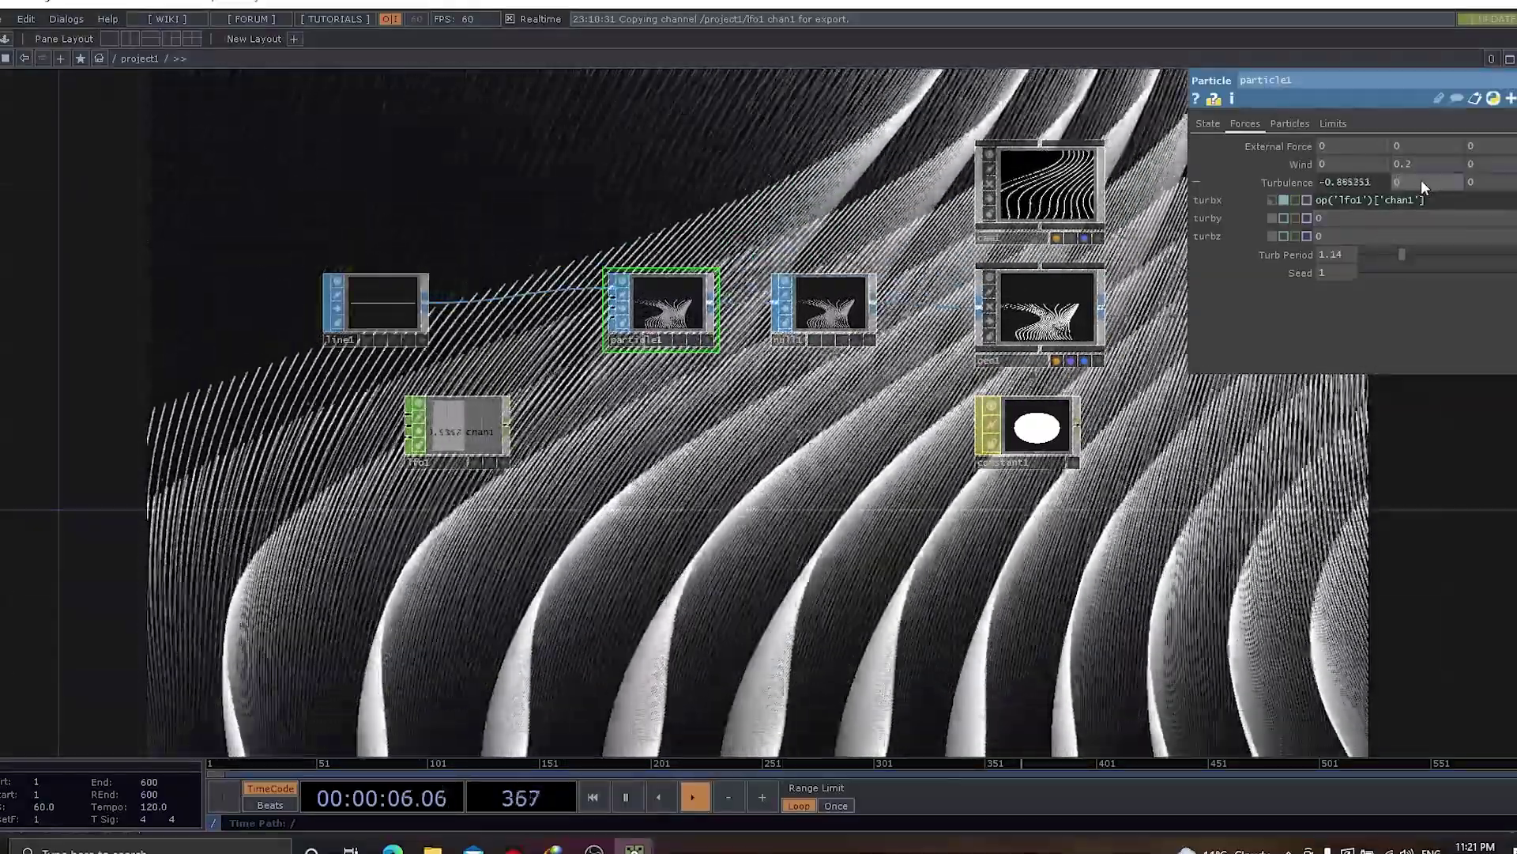
middle_drag(1421, 179, 1379, 165)
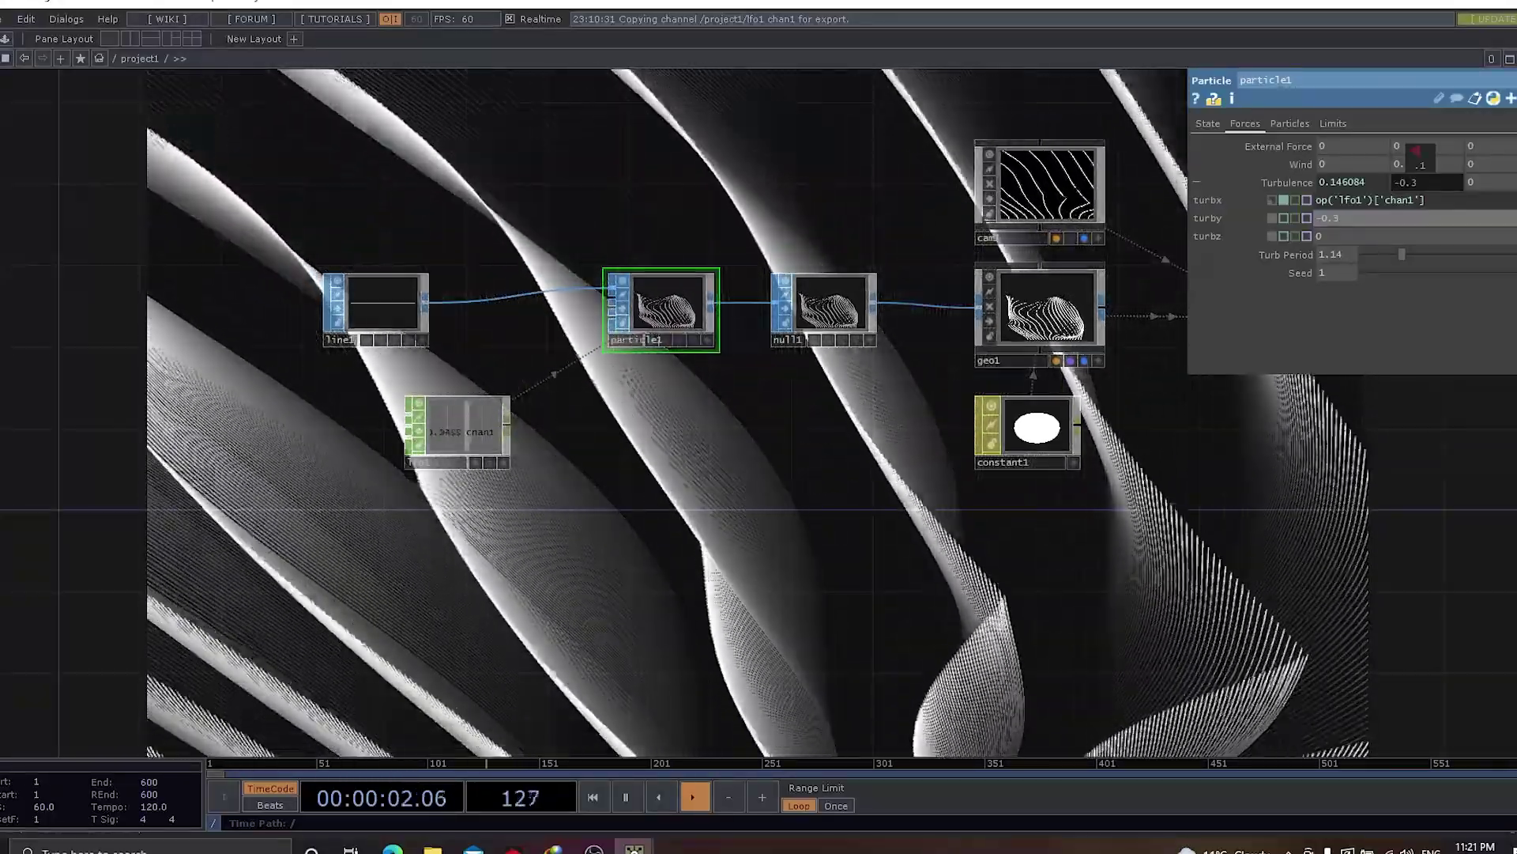
middle_drag(1379, 165, 1412, 165)
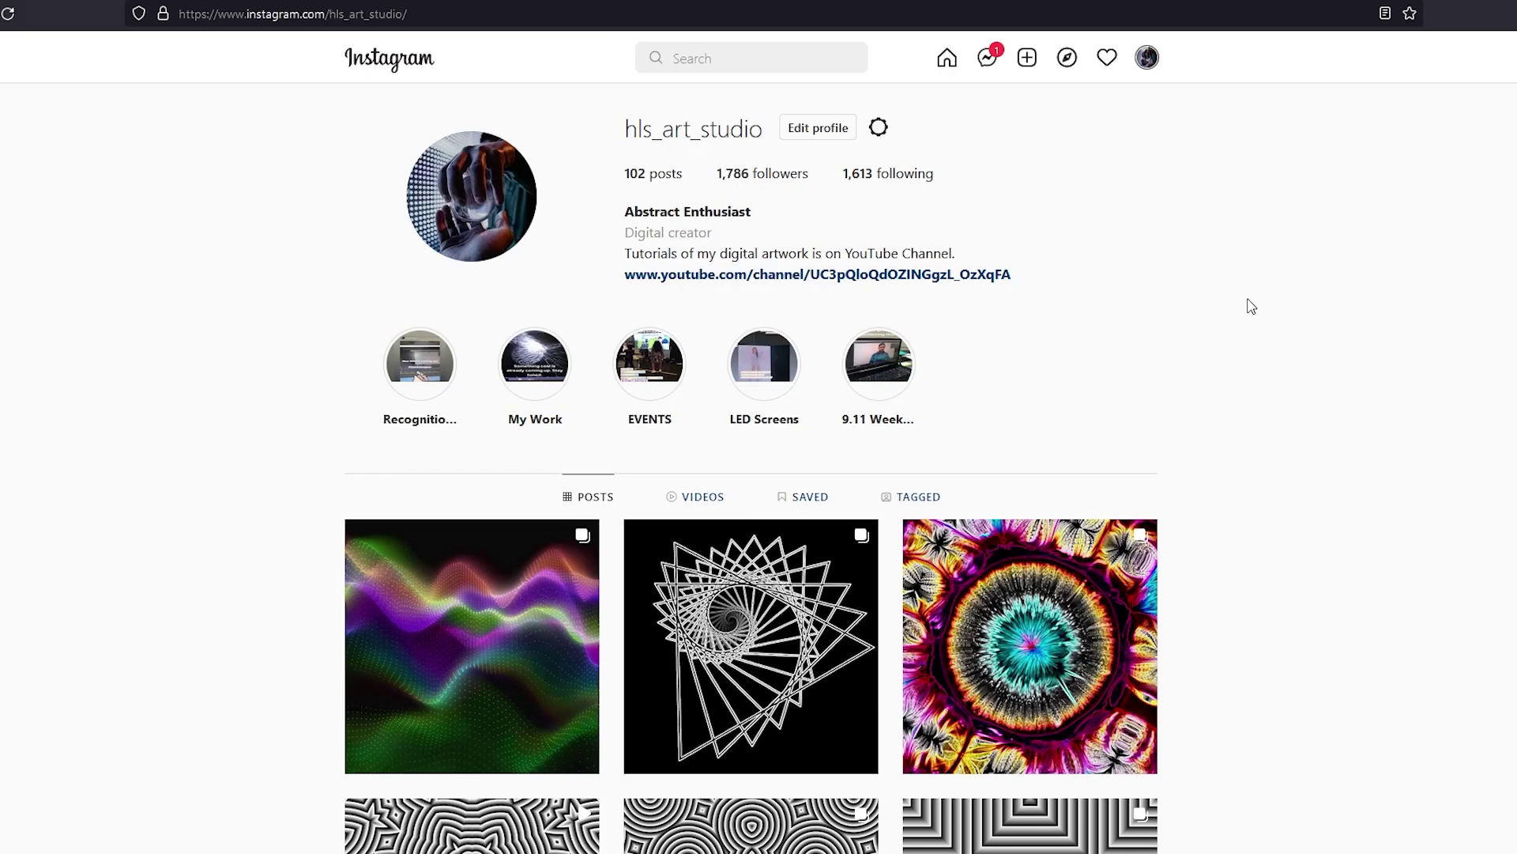
Scroll down through the Instagram profile's artwork grid and back up to the top
scroll(1232, 289, down, 10)
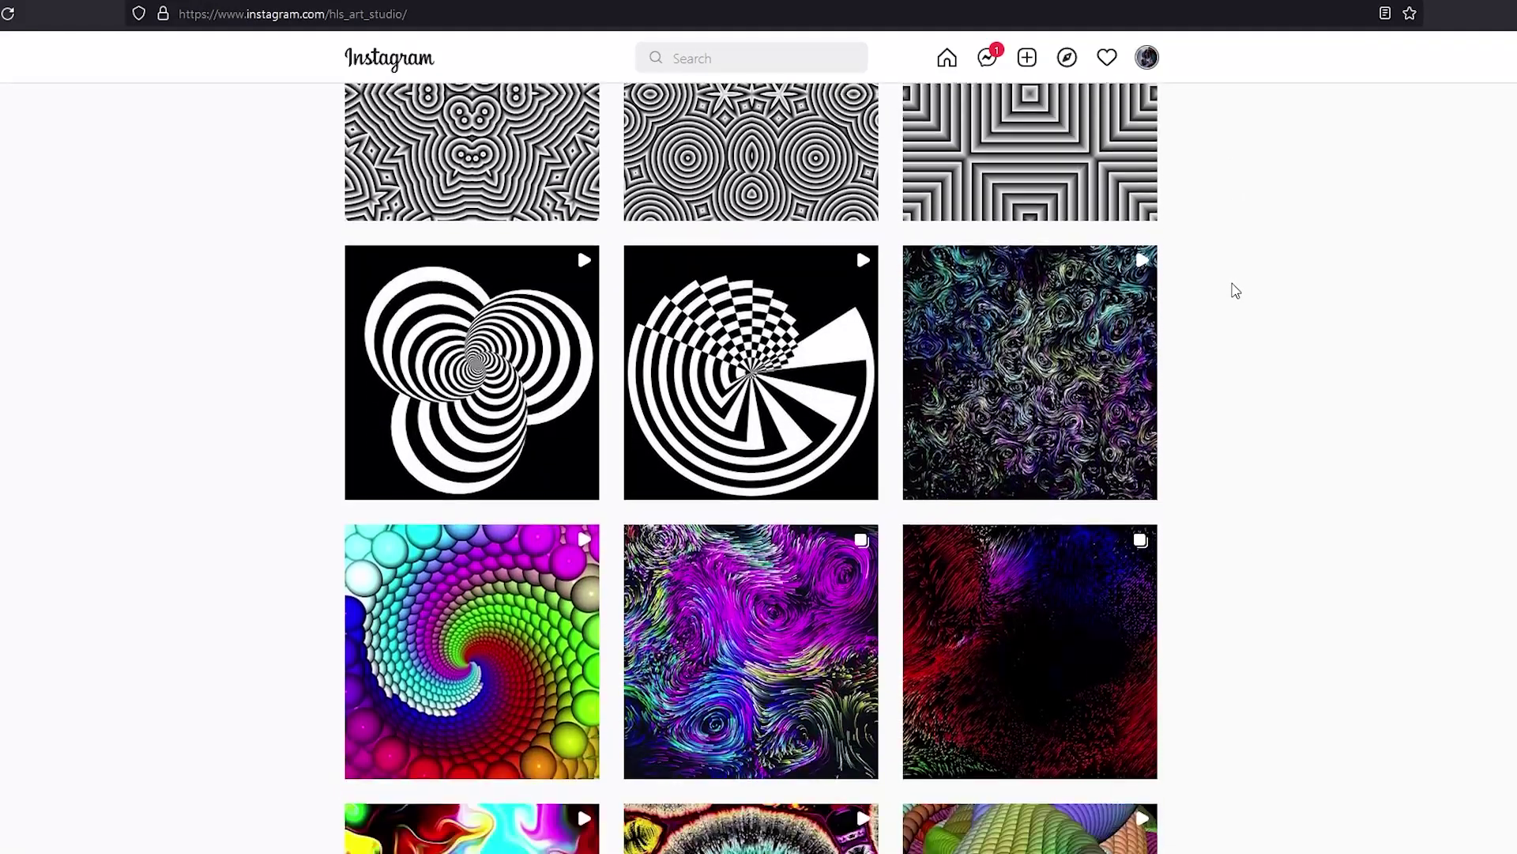
scroll(1237, 291, down, 15)
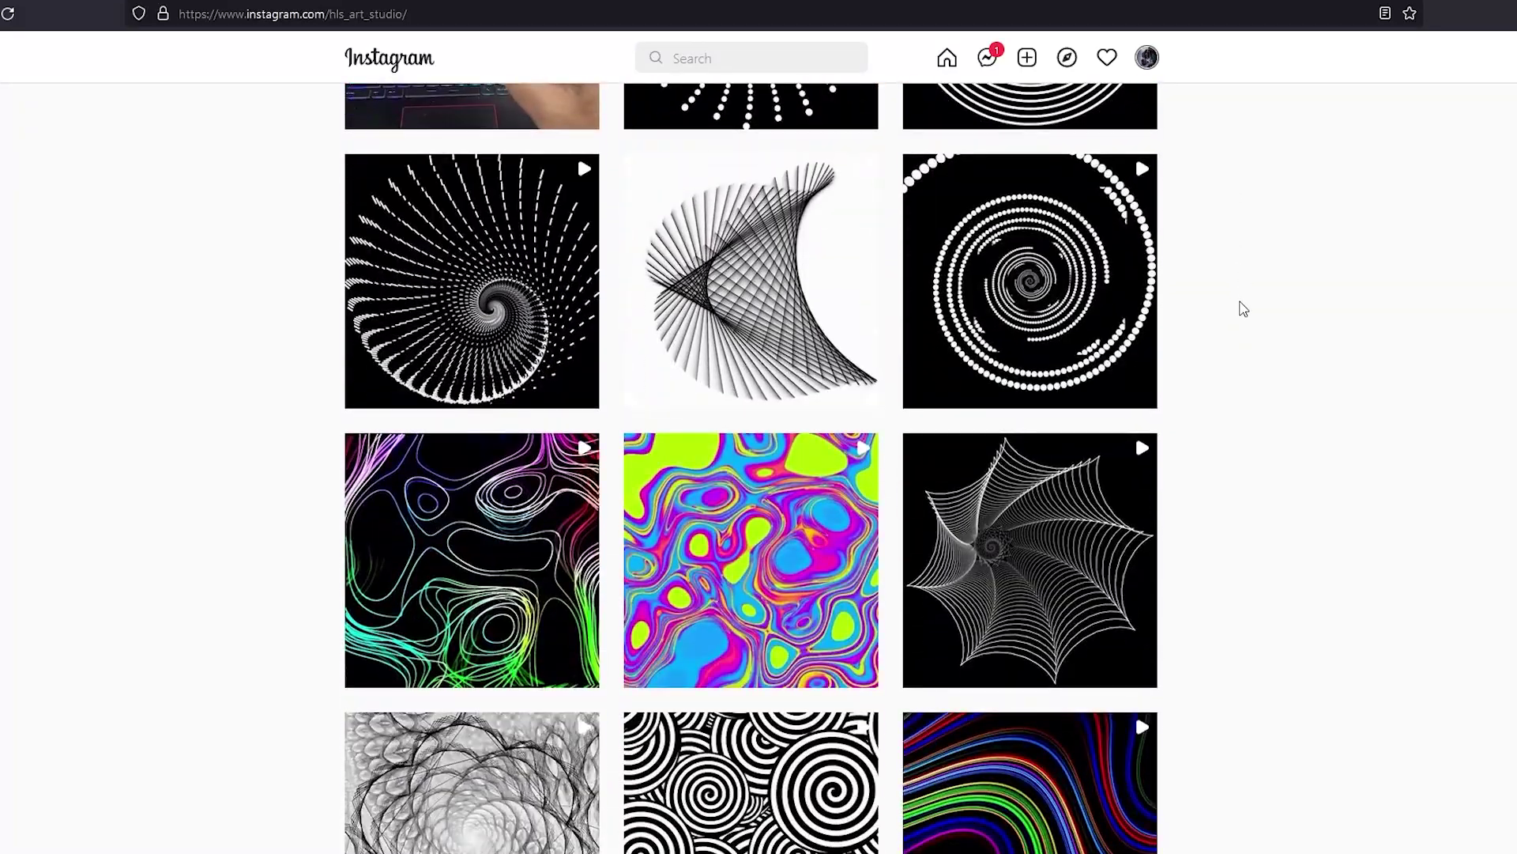
scroll(1243, 308, down, 9)
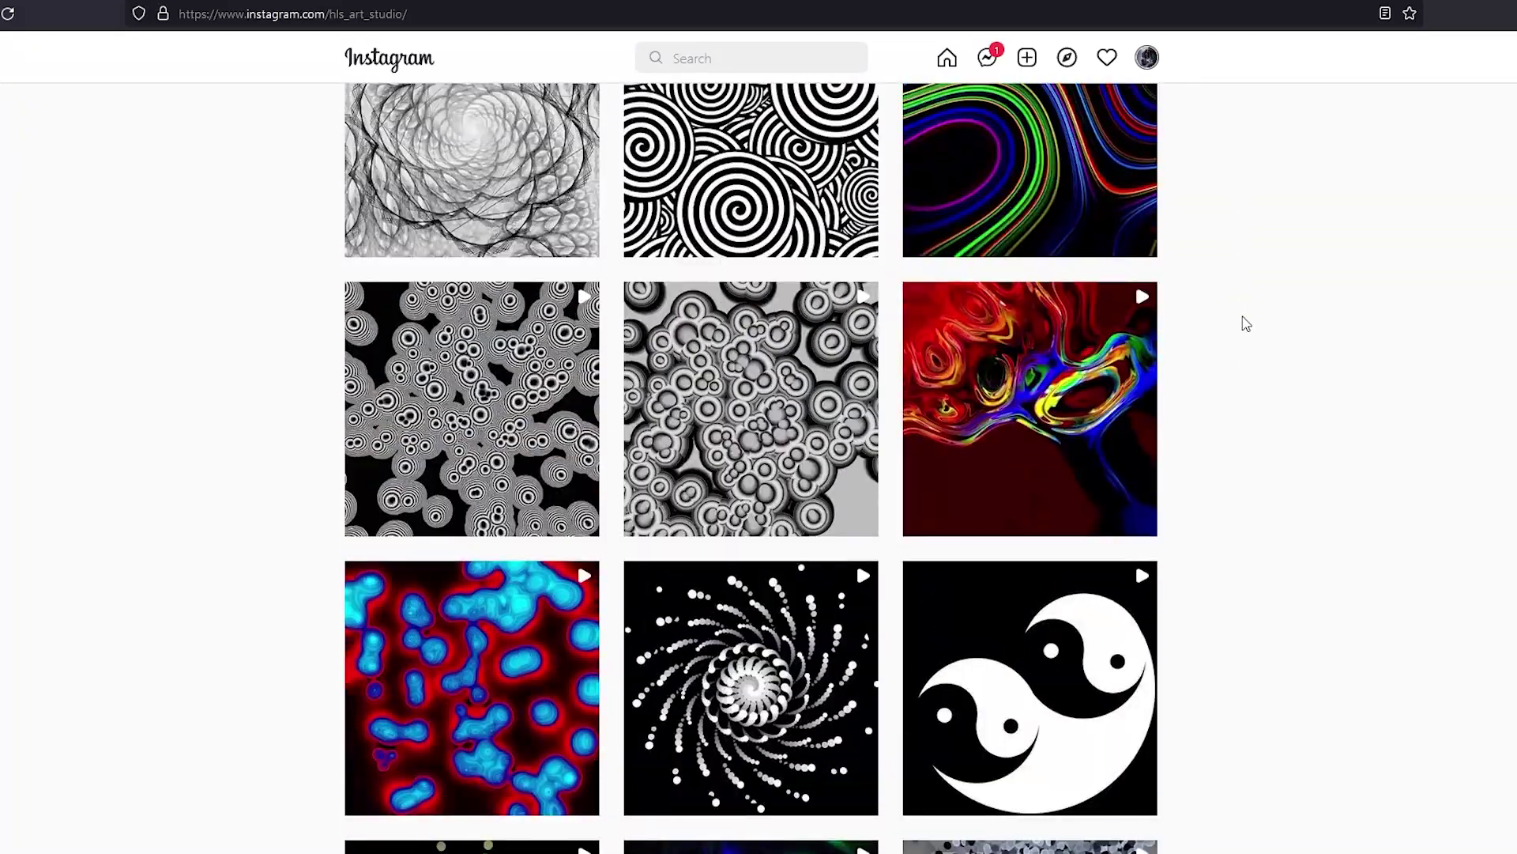
scroll(1235, 348, up, 20)
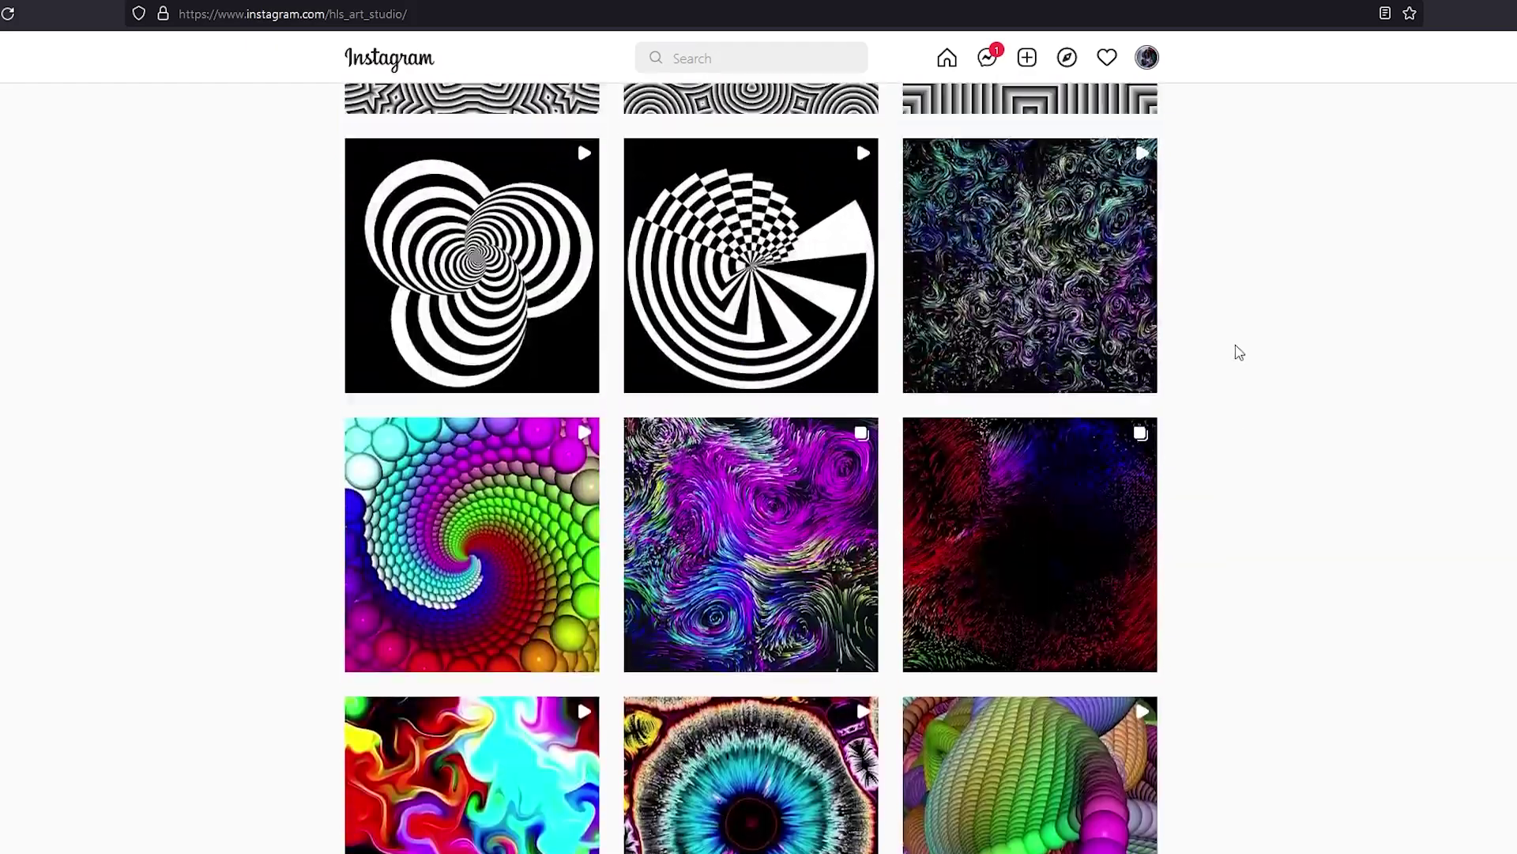
scroll(1238, 363, up, 3)
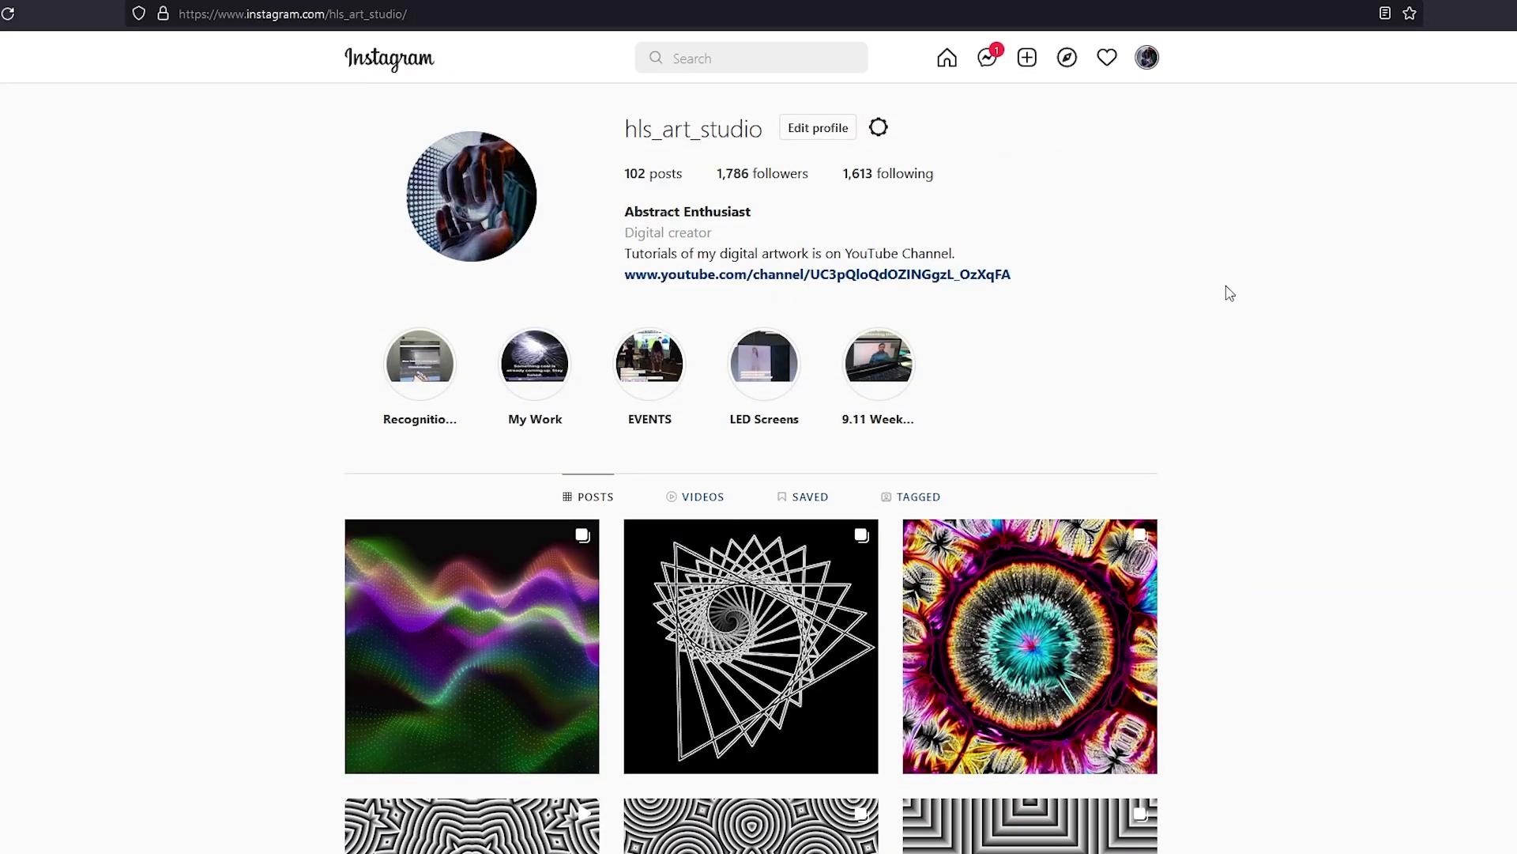